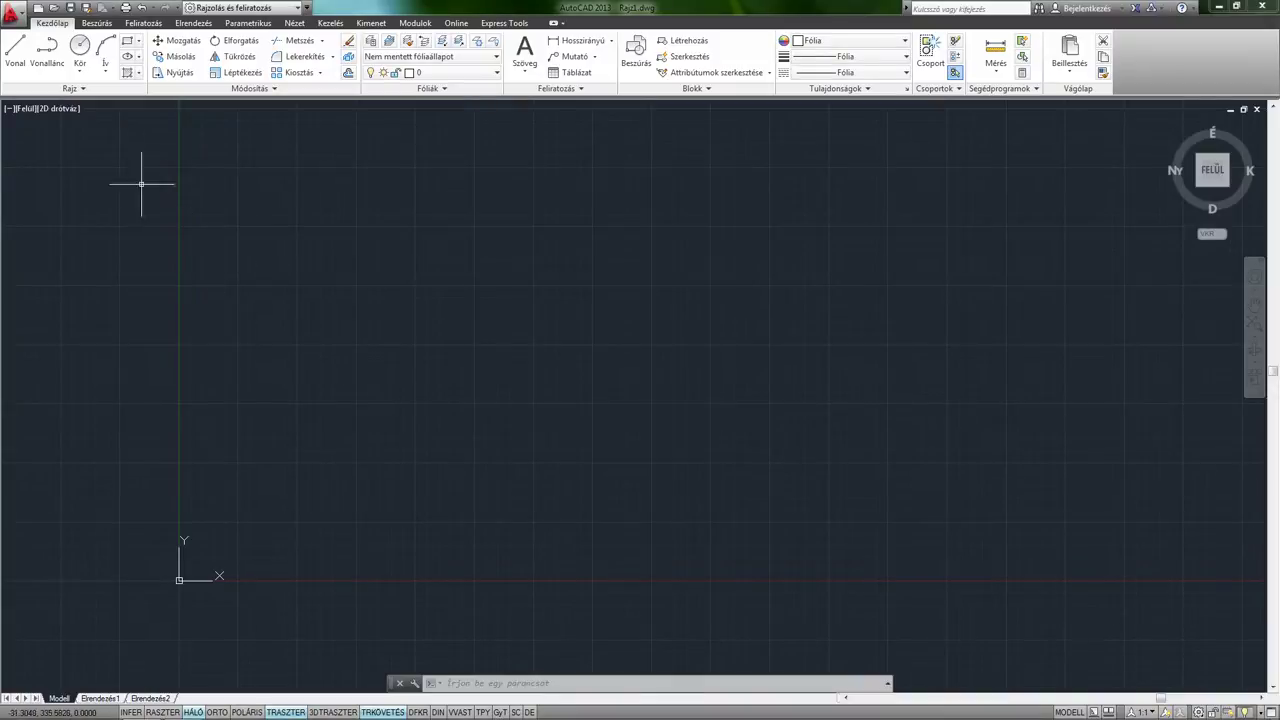
# Switch the ribbon to the Beszúrás (Insert) tab.
pyautogui.click(96, 23)
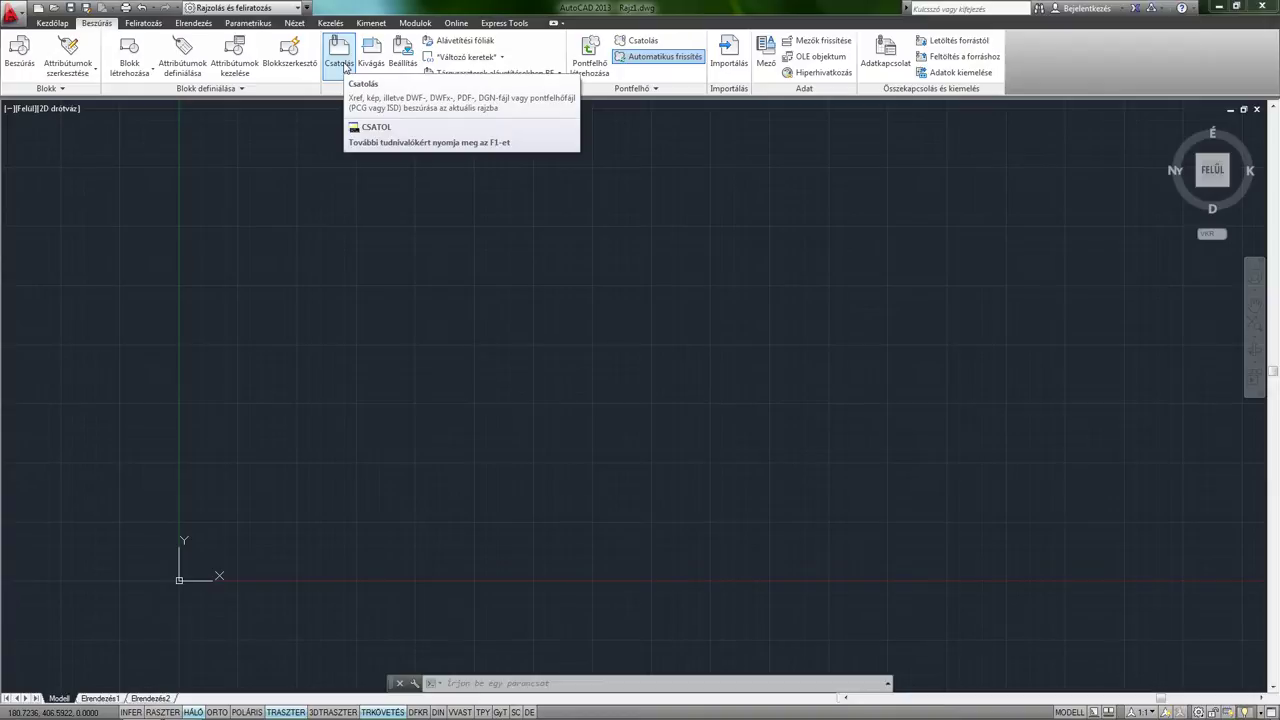
# Choose blueprint.jpg through Csatolás (Attach) and load it into the Kép csatolása dialog.
pyautogui.click(346, 66)
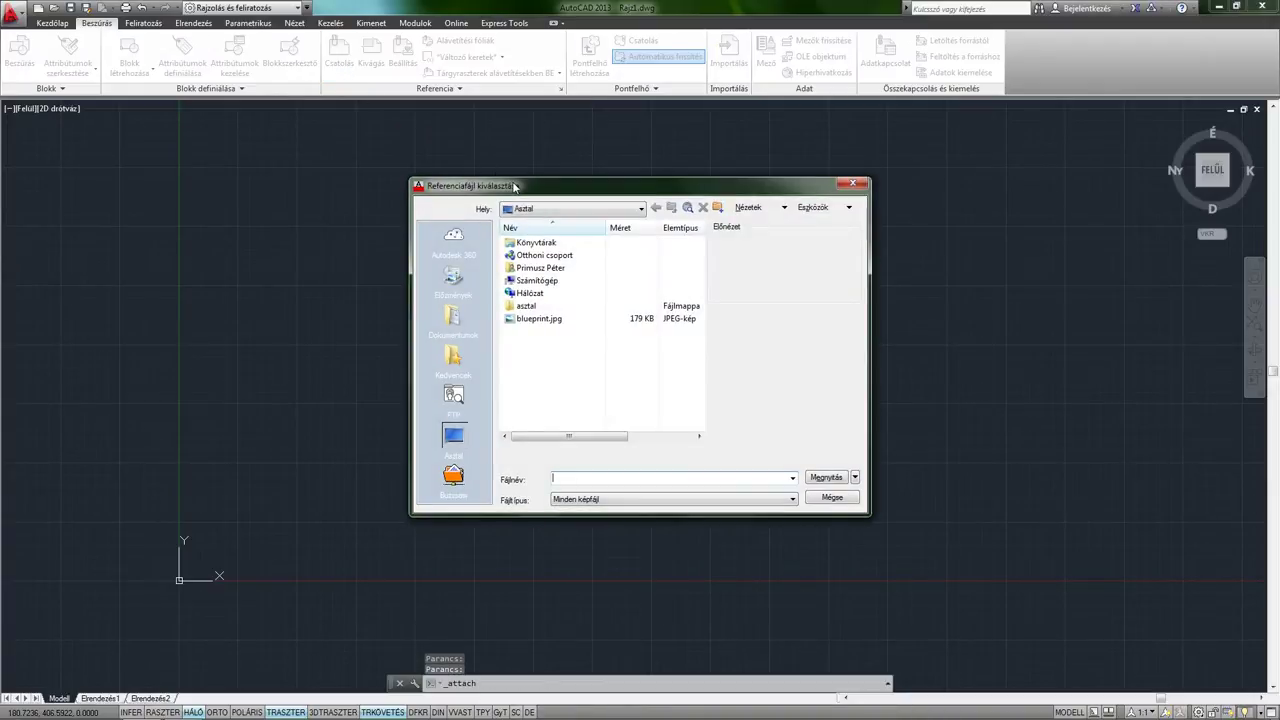
pyautogui.moveTo(514, 186); pyautogui.dragTo(444, 174)
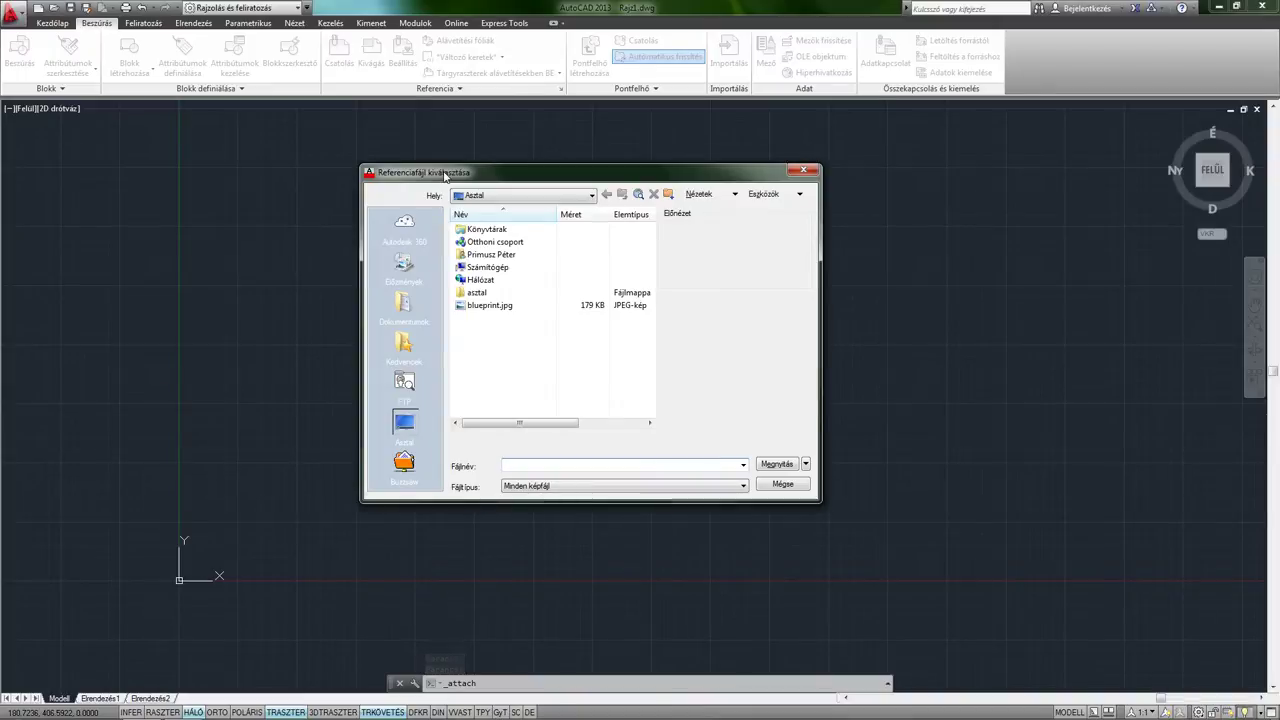
pyautogui.click(507, 306)
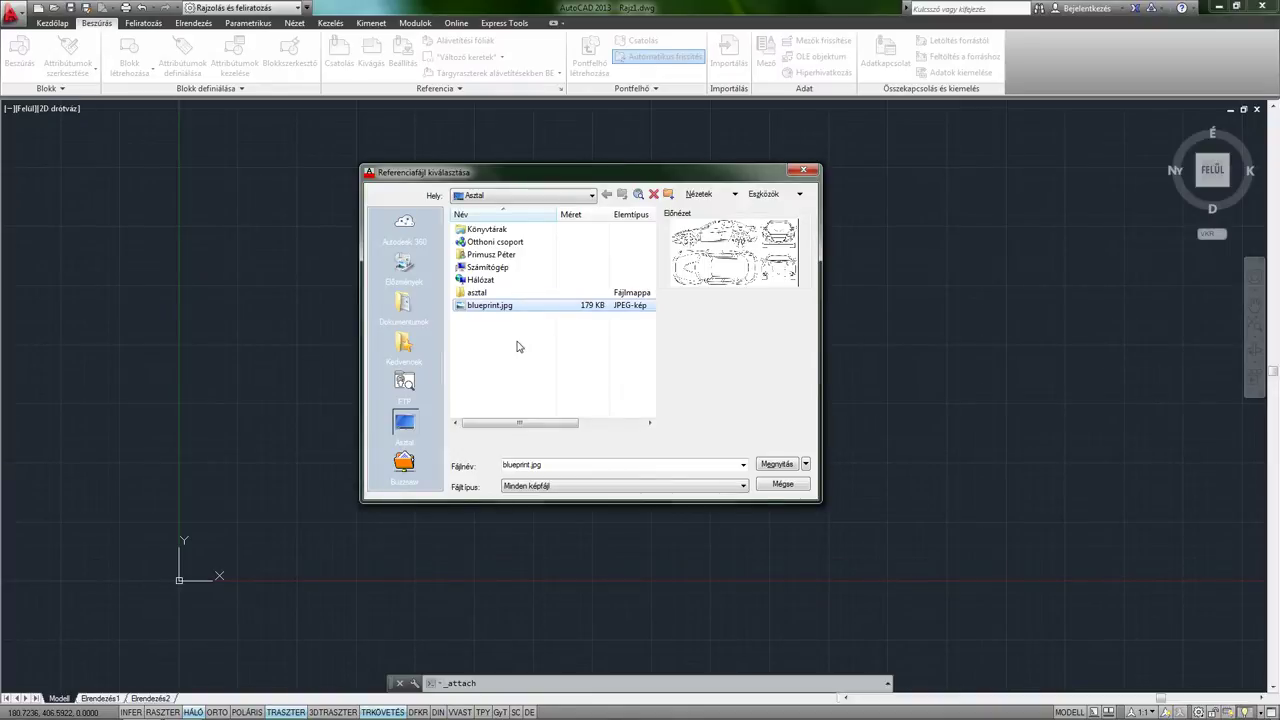
pyautogui.click(777, 464)
pyautogui.moveTo(626, 255); pyautogui.dragTo(611, 250)
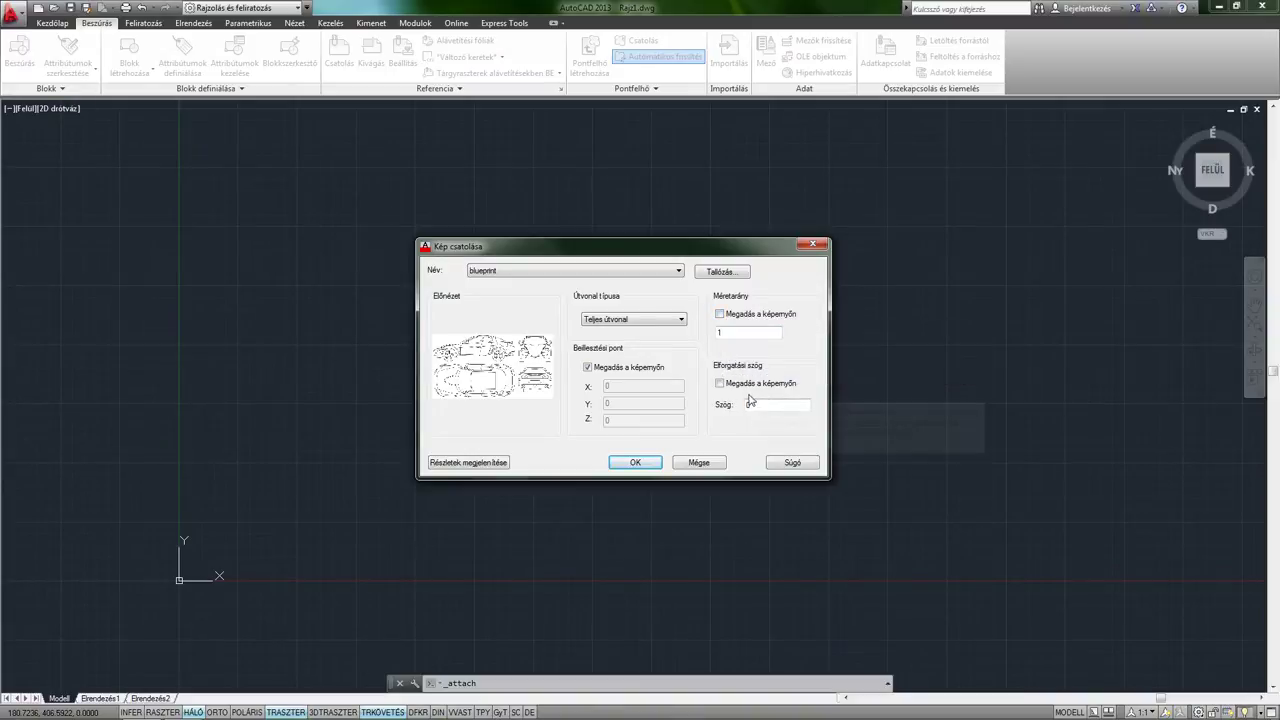
# Accept the attach-image settings and zoom to find a spot for the image.
pyautogui.click(636, 463)
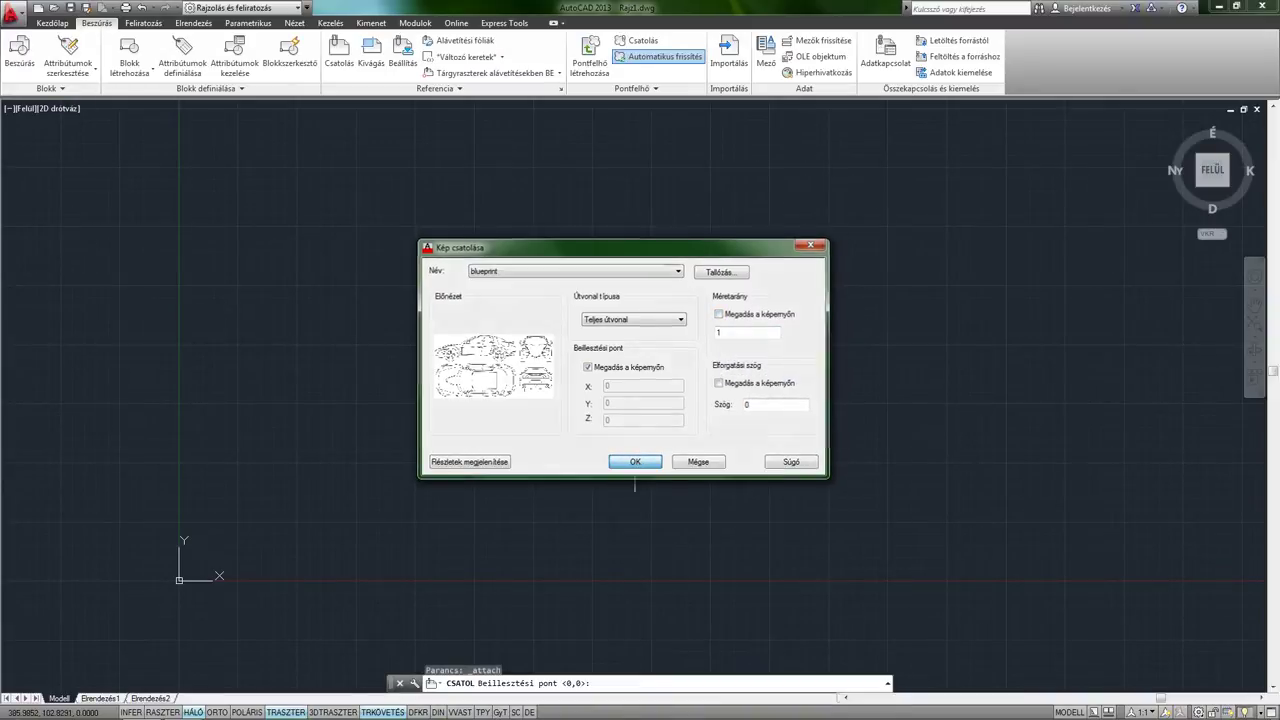
pyautogui.scroll(2, 546, 310)
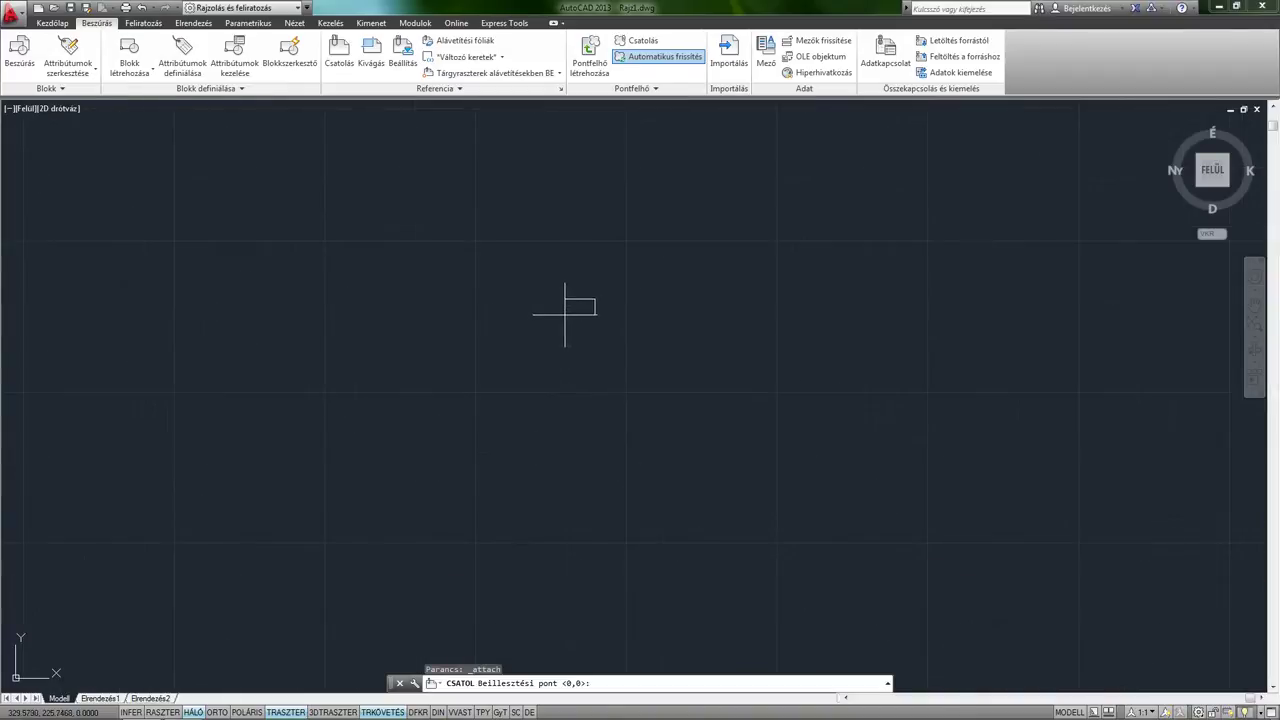
pyautogui.scroll(-1, 552, 318)
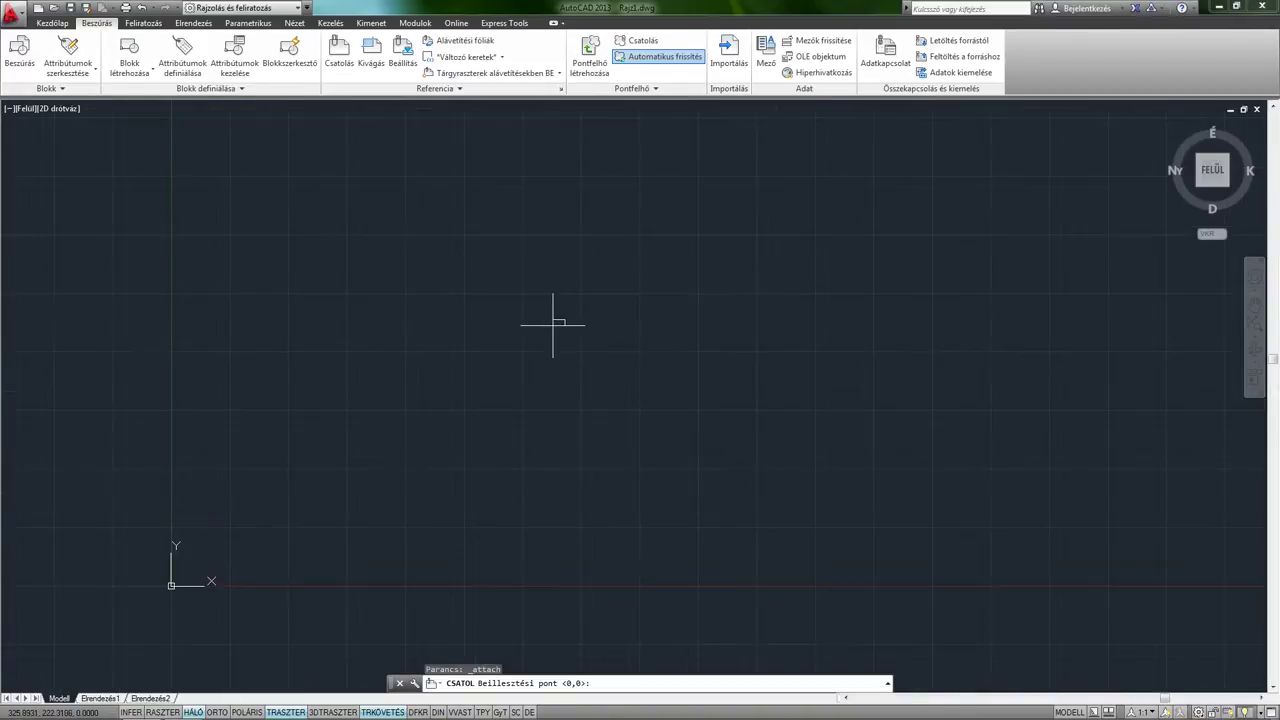
pyautogui.moveTo(511, 320)
pyautogui.mouseDown(button='middle')
pyautogui.moveTo(527, 367)
pyautogui.moveTo(586, 337)
pyautogui.mouseUp(button='middle')
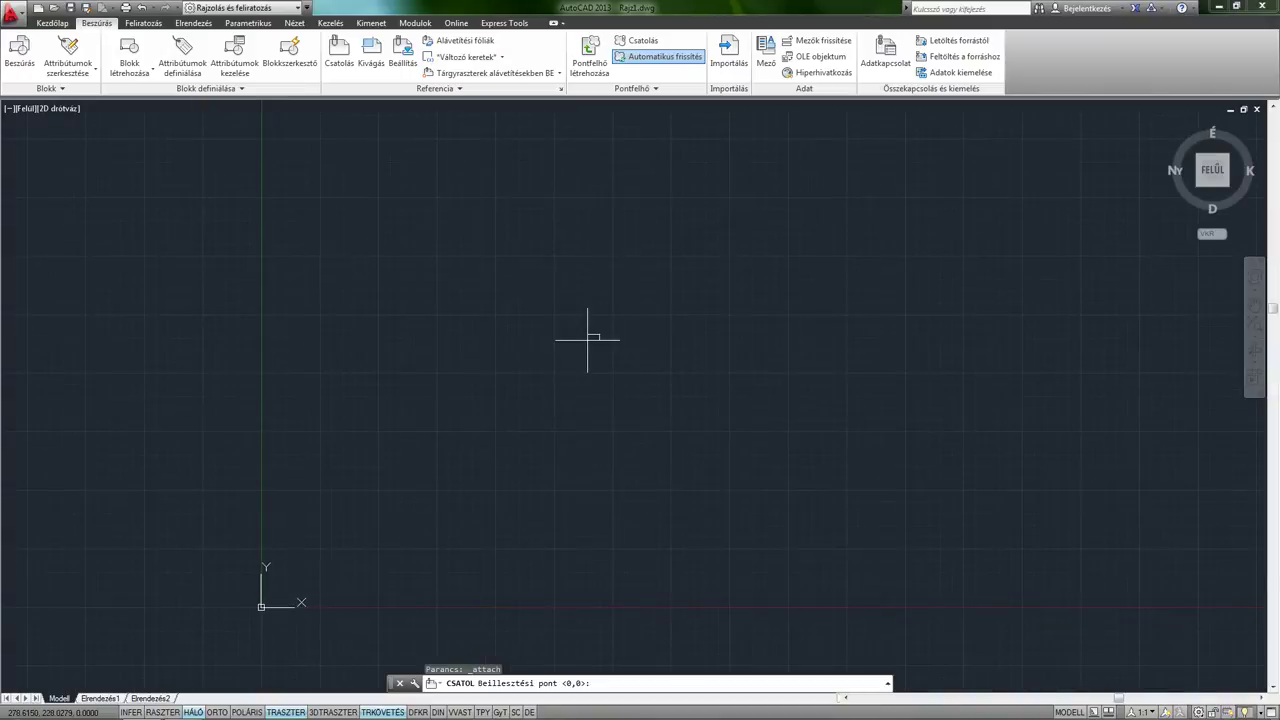
pyautogui.scroll(2, 585, 336)
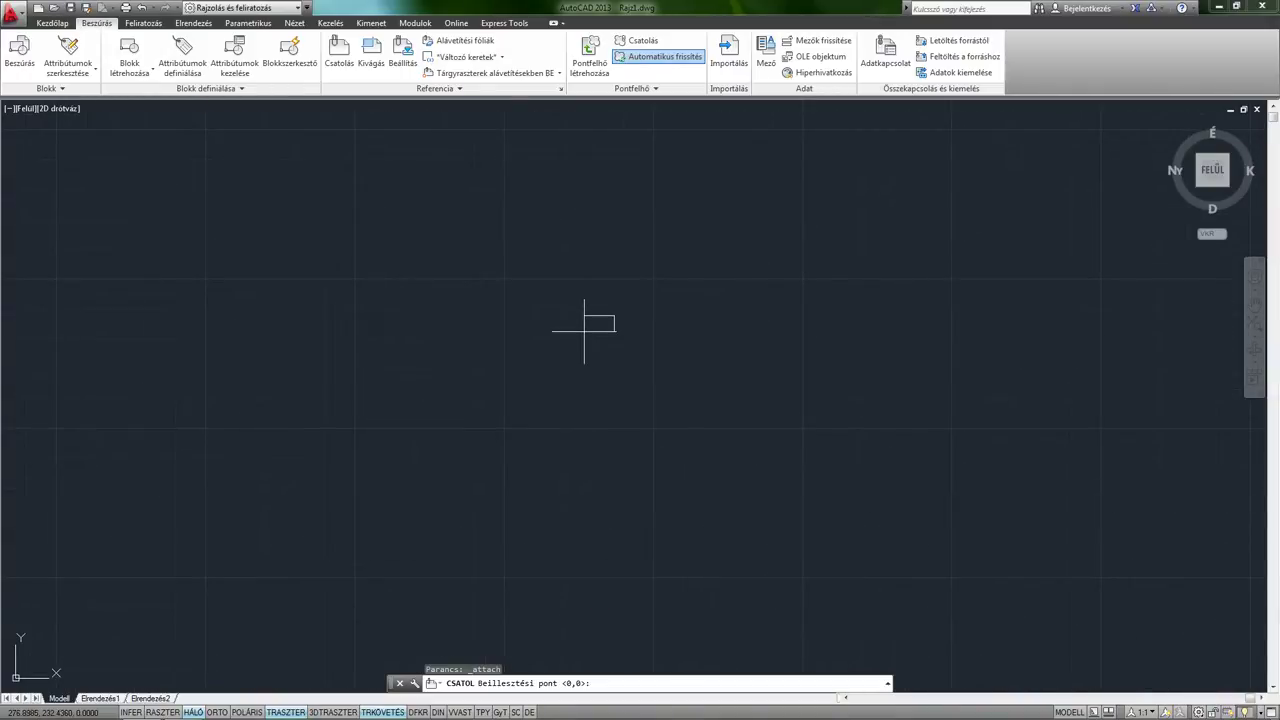
pyautogui.scroll(3, 584, 331)
pyautogui.scroll(5, 584, 331)
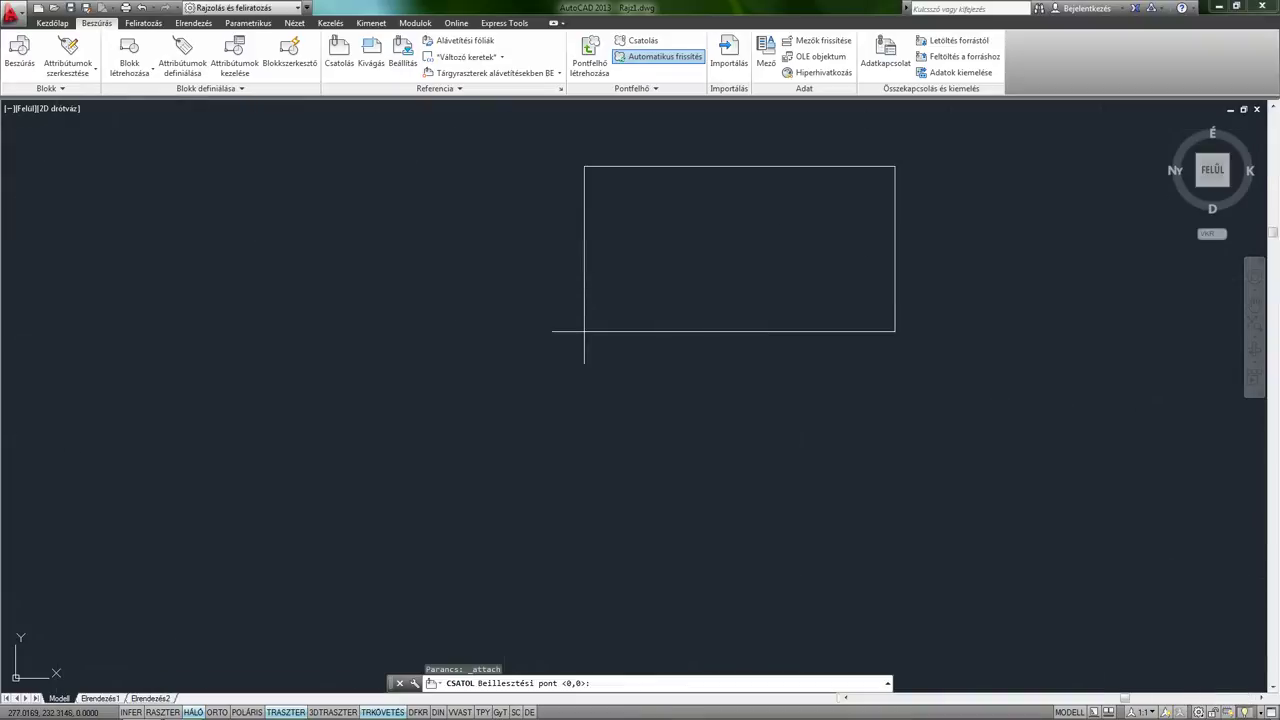
pyautogui.scroll(-4, 584, 331)
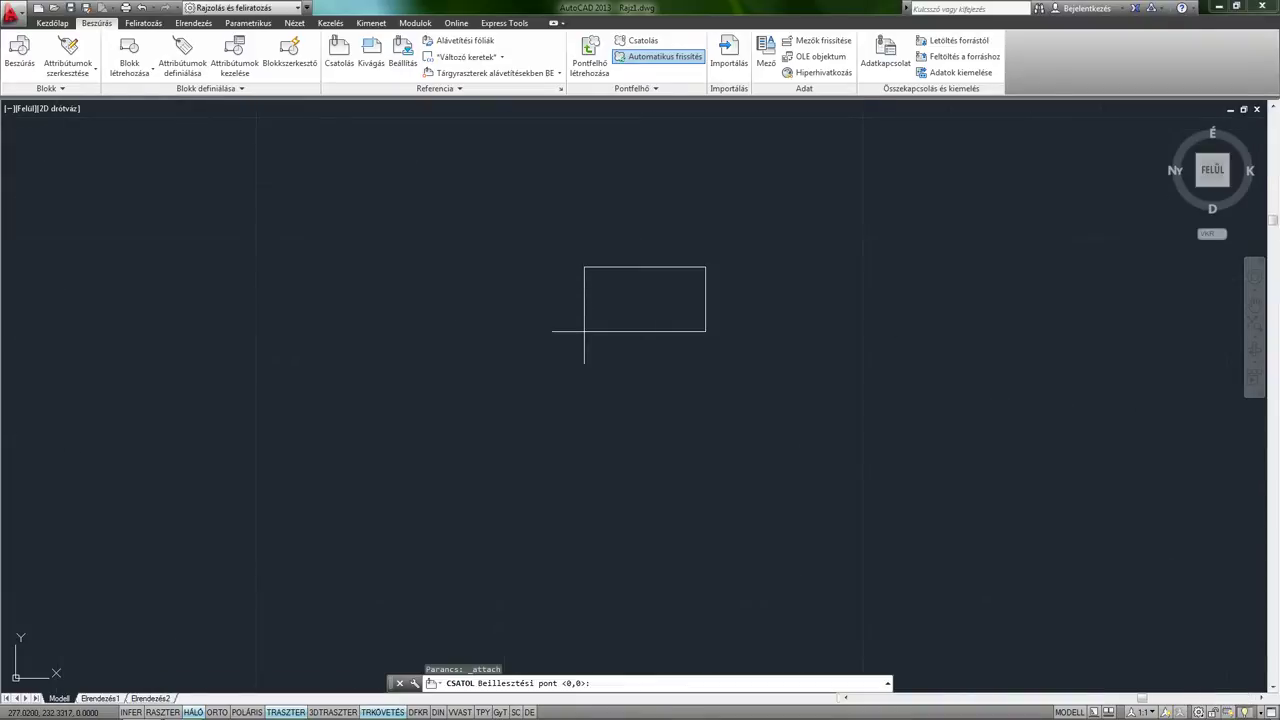
pyautogui.scroll(2, 543, 323)
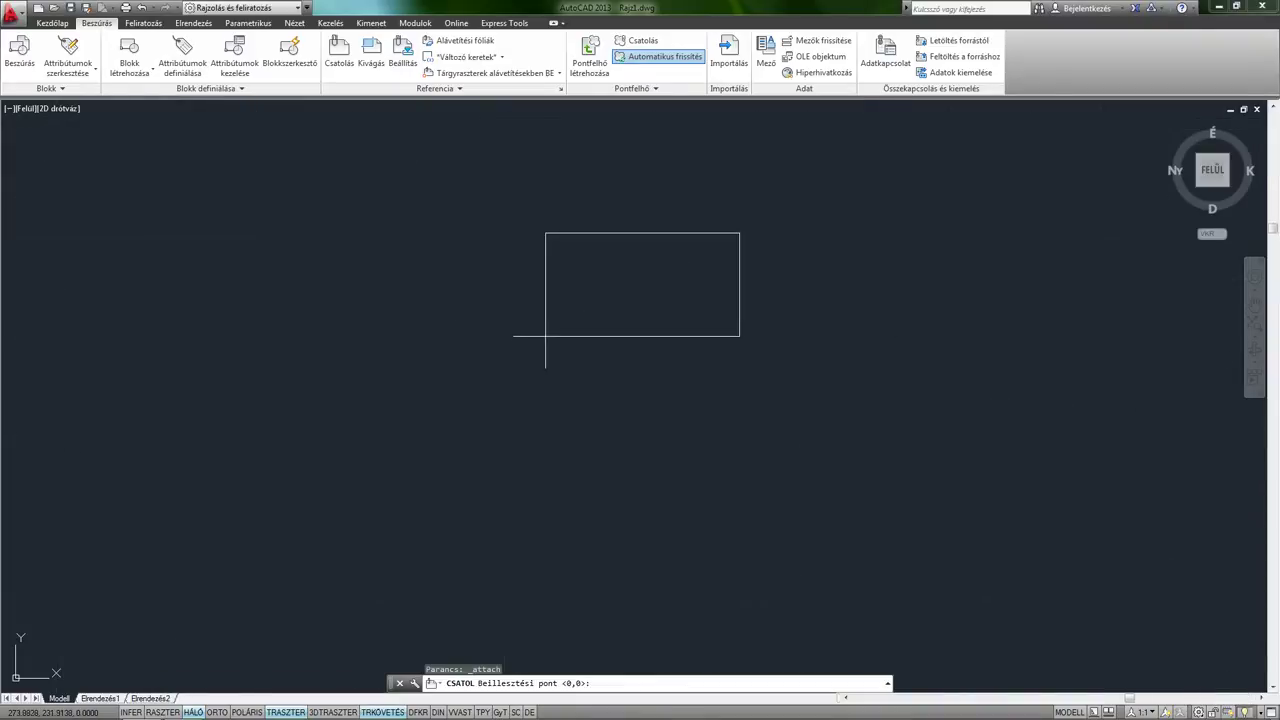
pyautogui.scroll(2, 546, 334)
pyautogui.scroll(-6, 545, 336)
pyautogui.scroll(2, 545, 336)
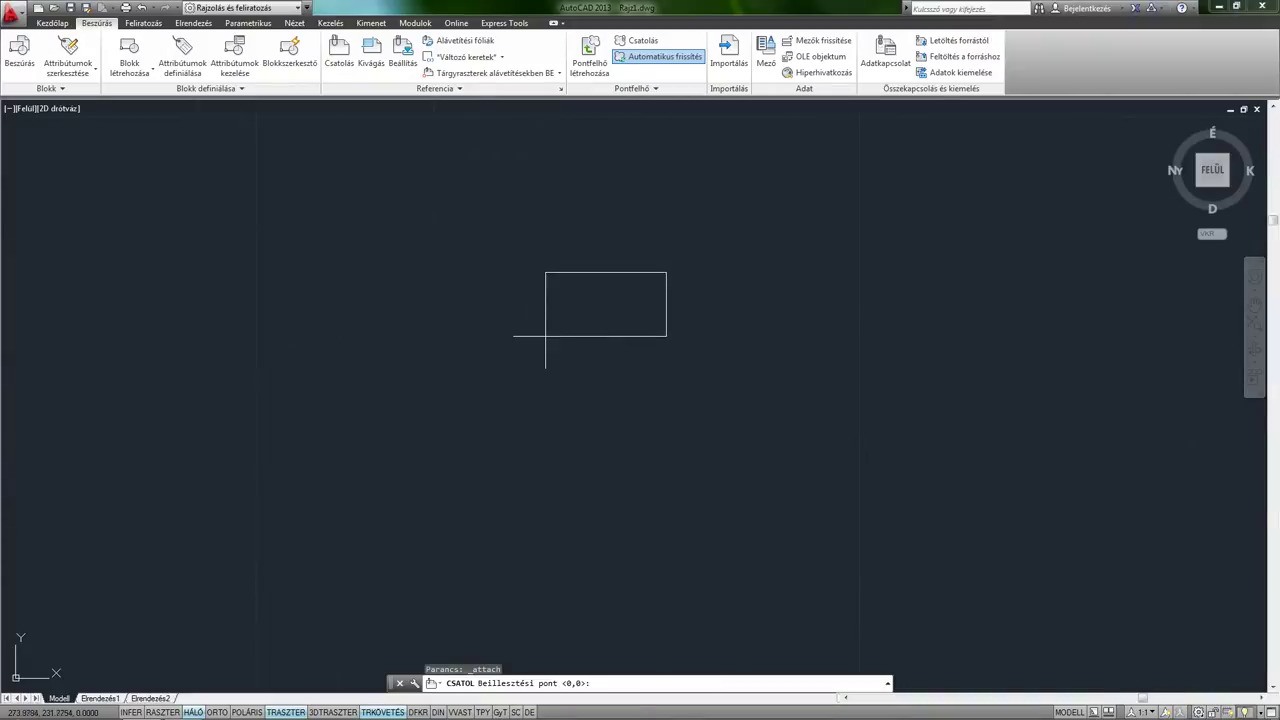
# Place the car blueprint image at the picked point and centre it in view.
pyautogui.click(513, 397)
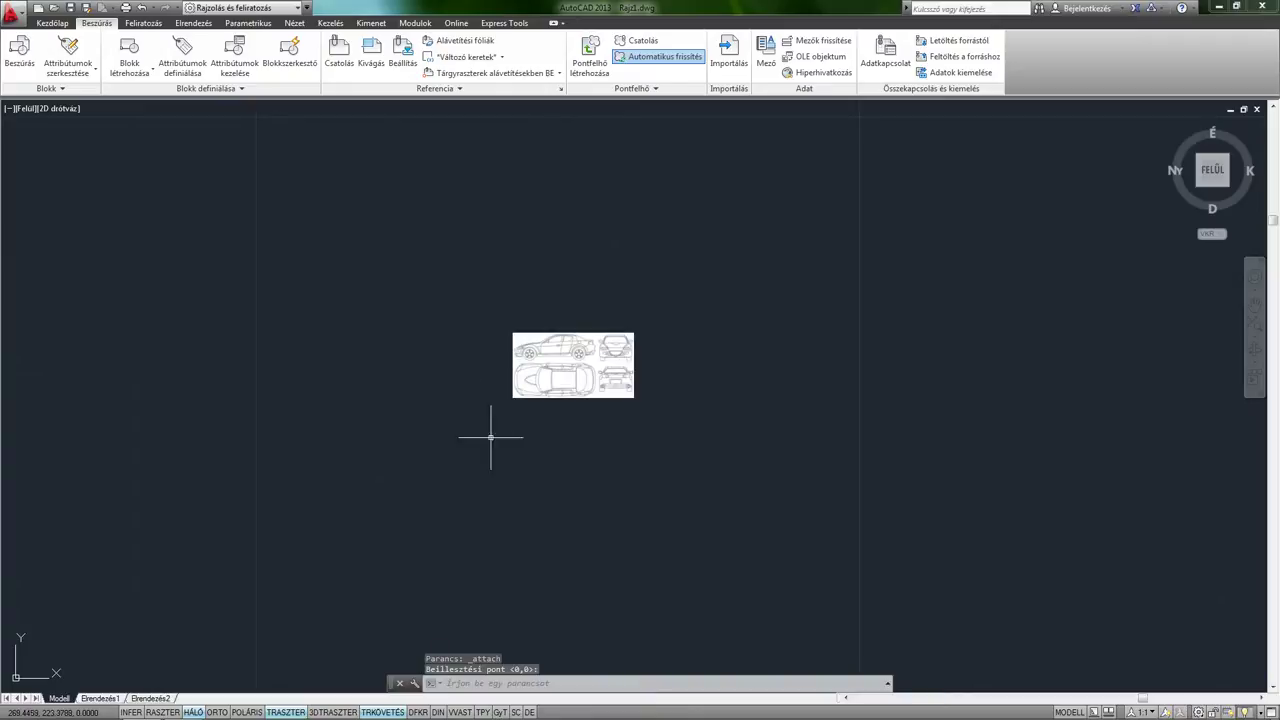
pyautogui.scroll(2, 628, 386)
pyautogui.scroll(4, 628, 386)
pyautogui.moveTo(628, 386); pyautogui.dragTo(769, 411, button='middle')
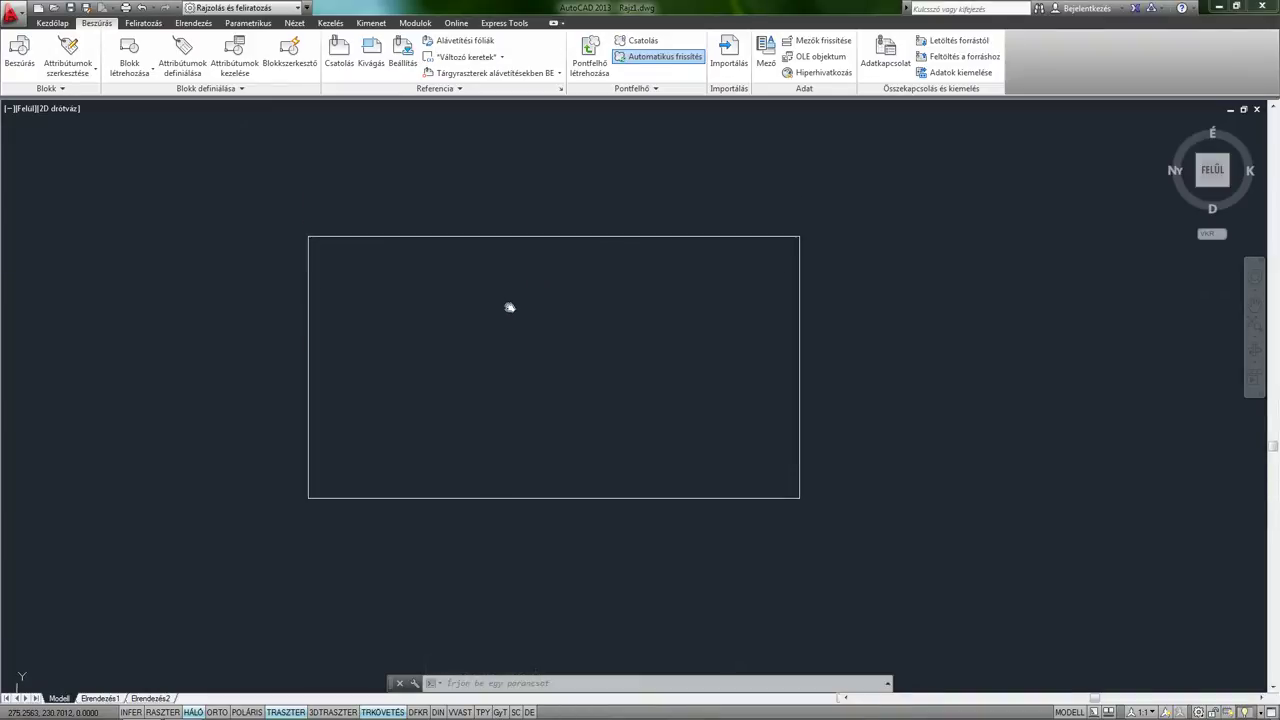
pyautogui.scroll(3, 509, 306)
pyautogui.scroll(2, 504, 317)
pyautogui.scroll(-5, 504, 317)
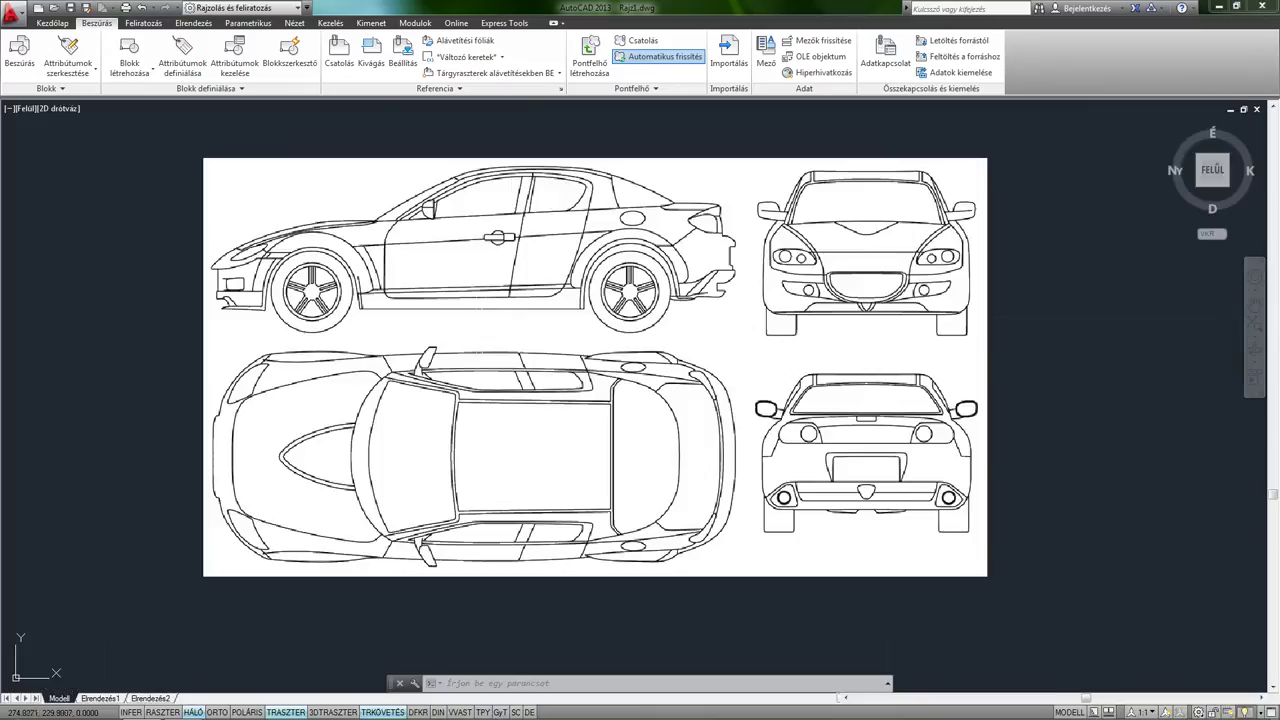
pyautogui.click(44, 24)
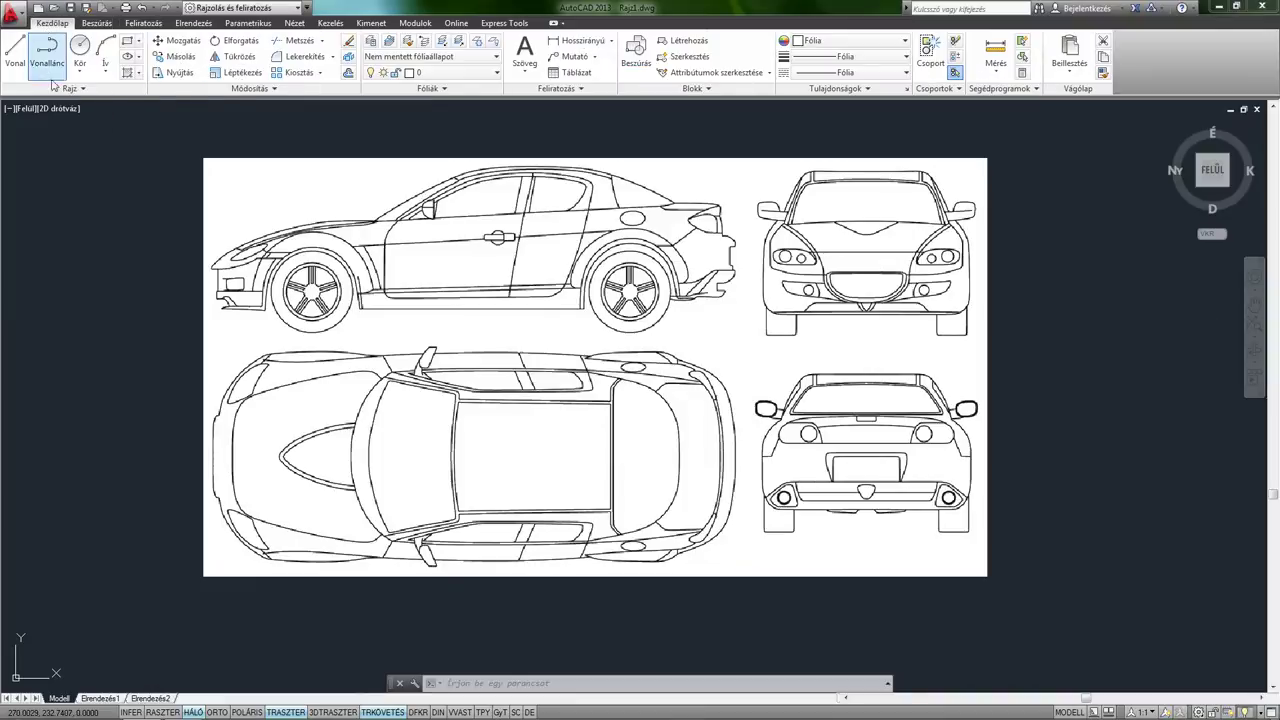
pyautogui.click(314, 157)
pyautogui.click(314, 157)
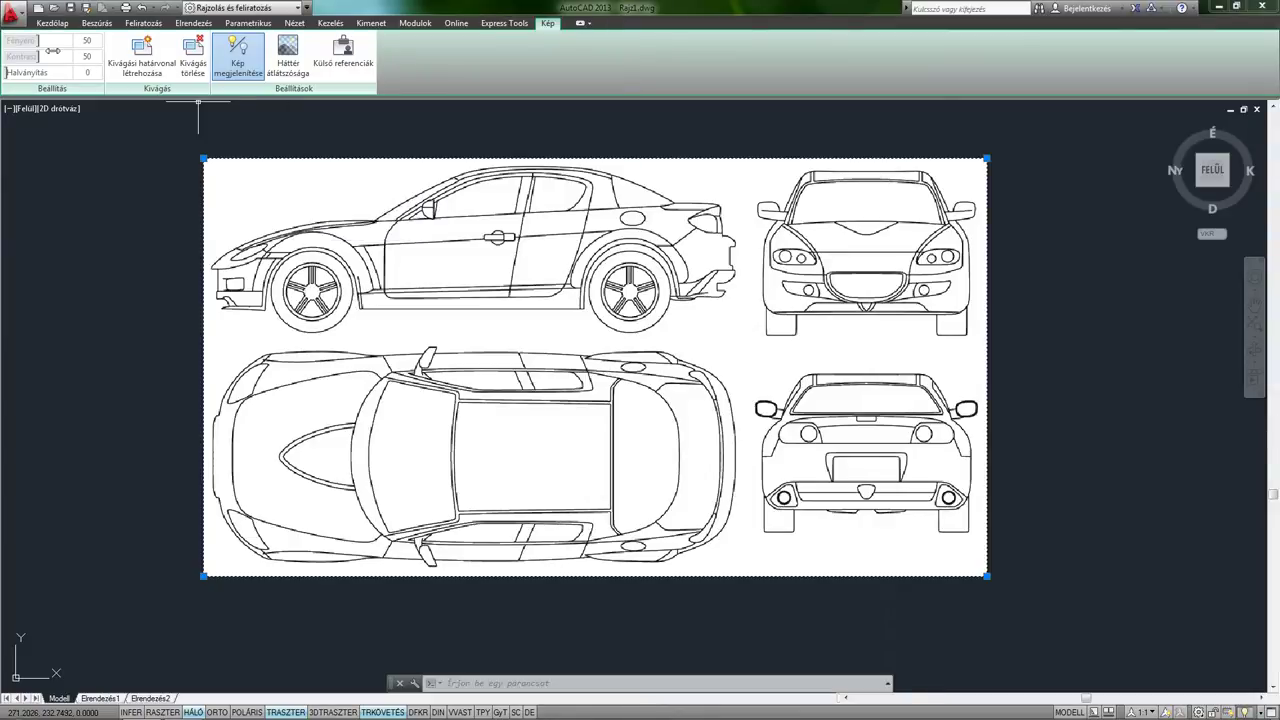
pyautogui.moveTo(42, 44); pyautogui.dragTo(35, 44)
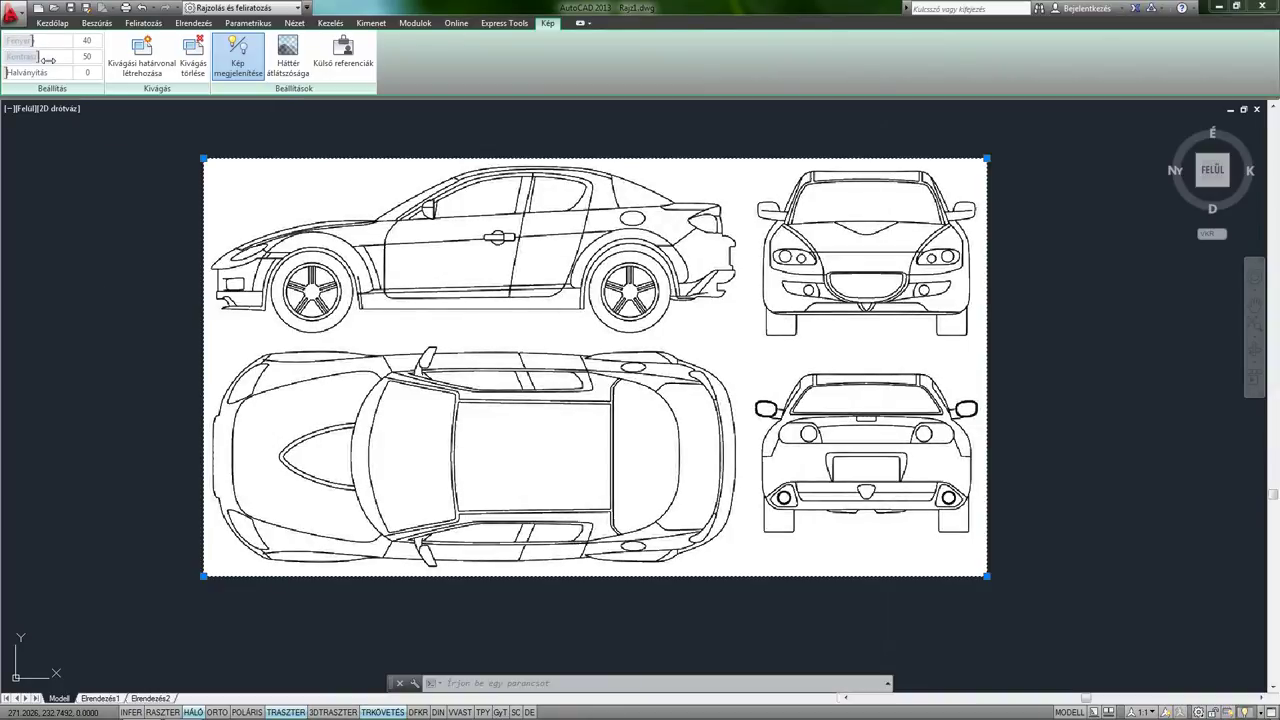
pyautogui.moveTo(44, 57)
pyautogui.mouseDown()
pyautogui.moveTo(20, 60)
pyautogui.moveTo(46, 57)
pyautogui.moveTo(47, 75)
pyautogui.moveTo(61, 50)
pyautogui.moveTo(44, 50)
pyautogui.moveTo(40, 72)
pyautogui.moveTo(37, 62)
pyautogui.mouseUp()
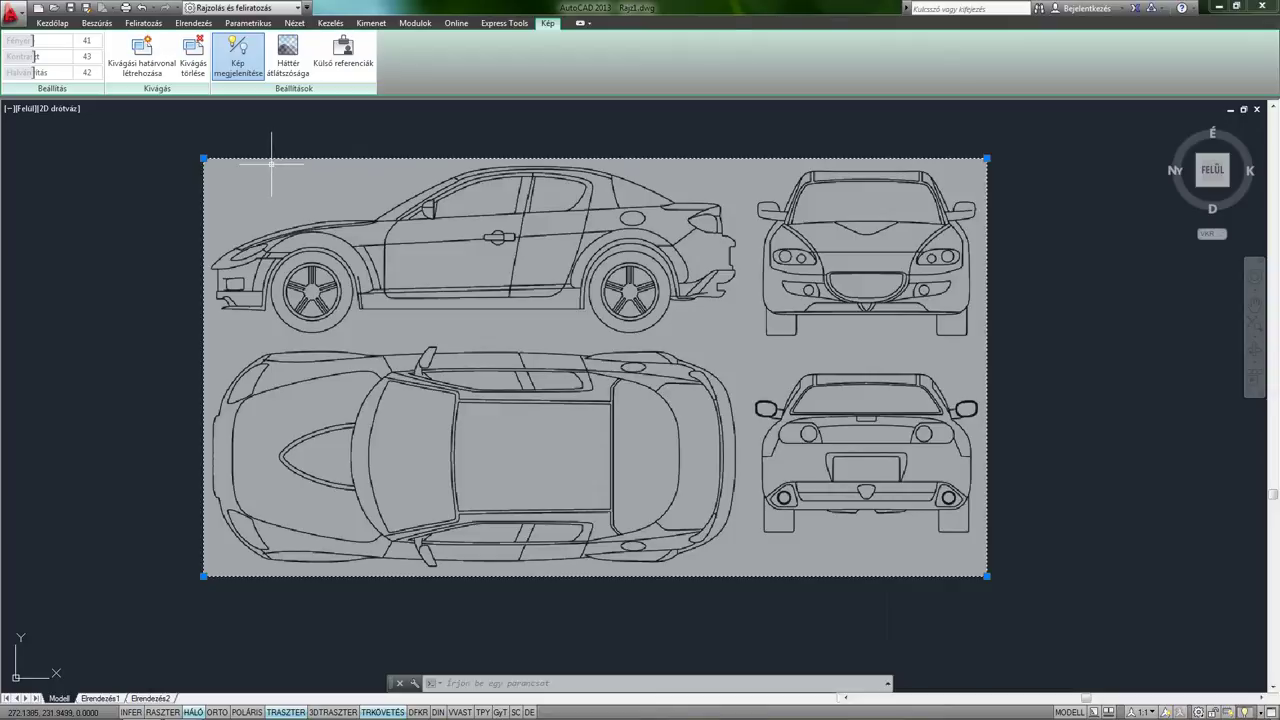
pyautogui.click(251, 74)
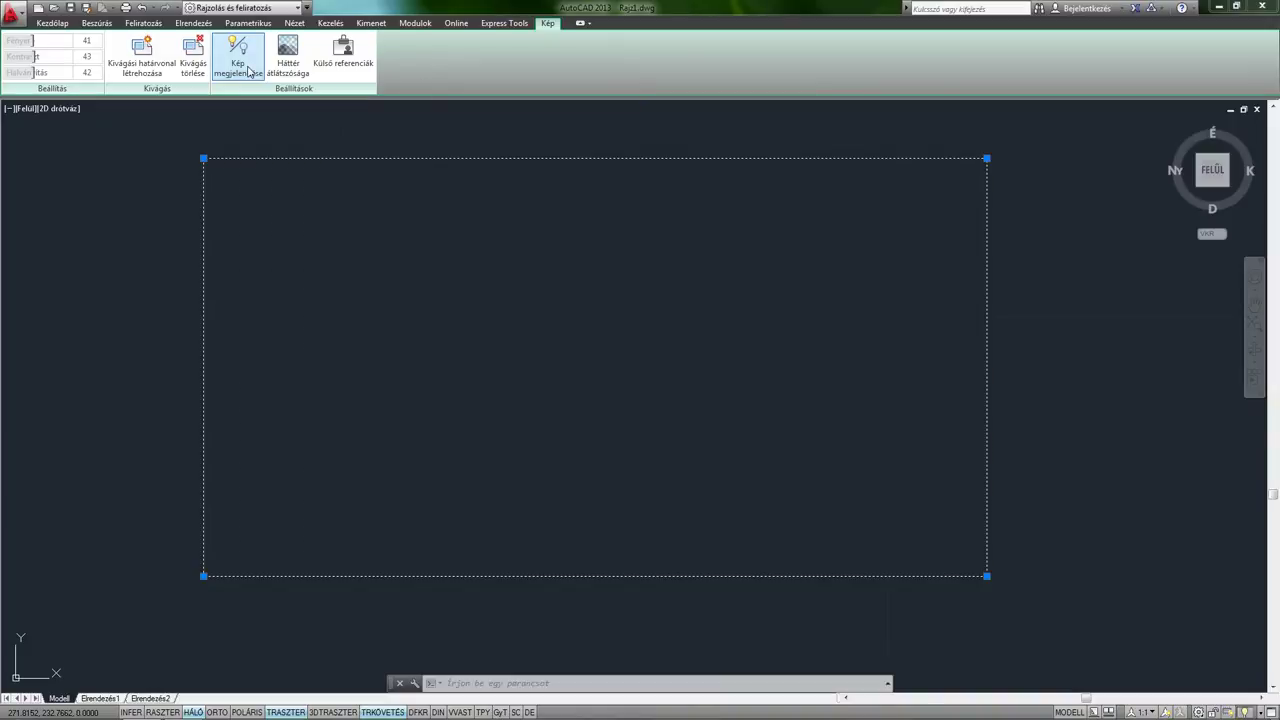
pyautogui.click(249, 72)
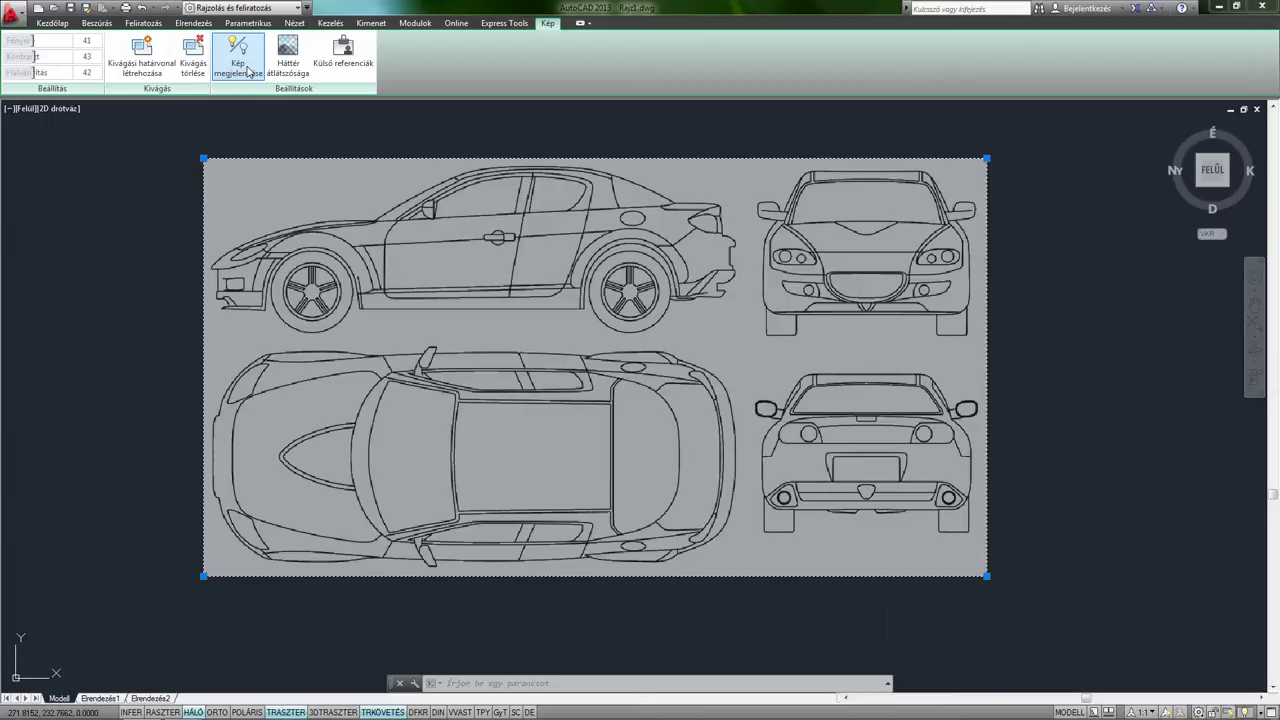
pyautogui.click(248, 71)
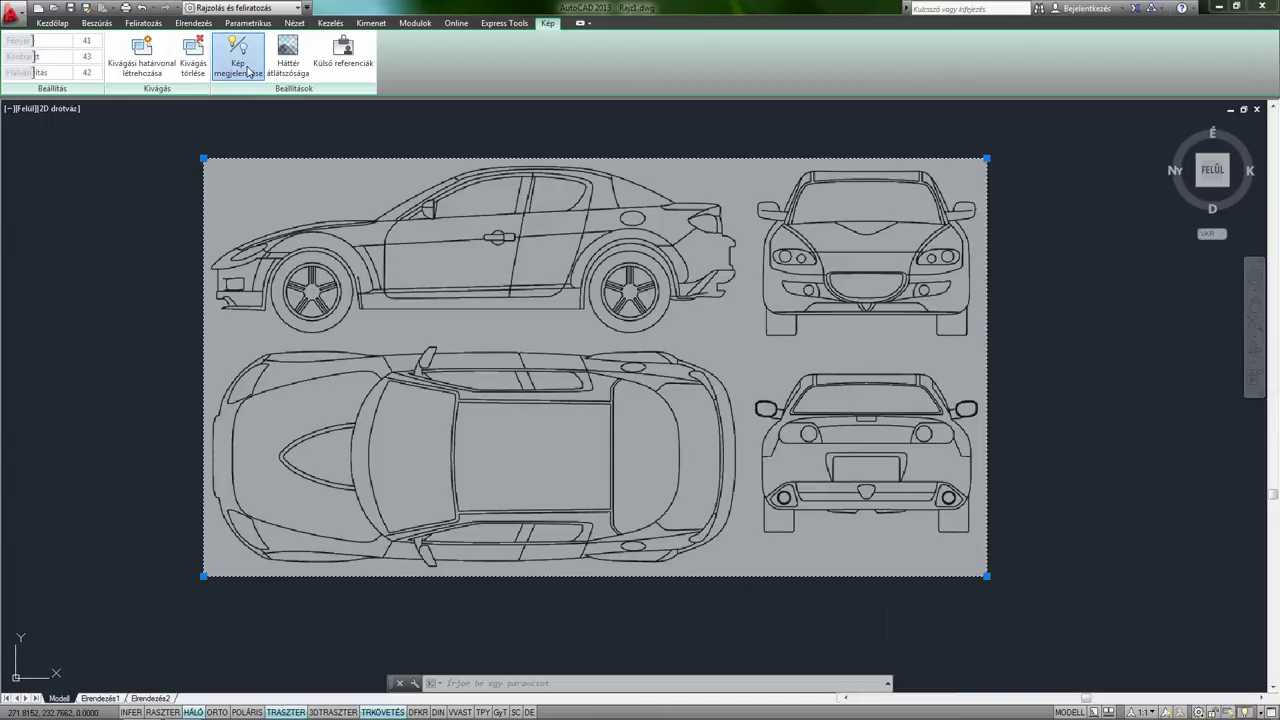
pyautogui.click(248, 71)
pyautogui.write('0')
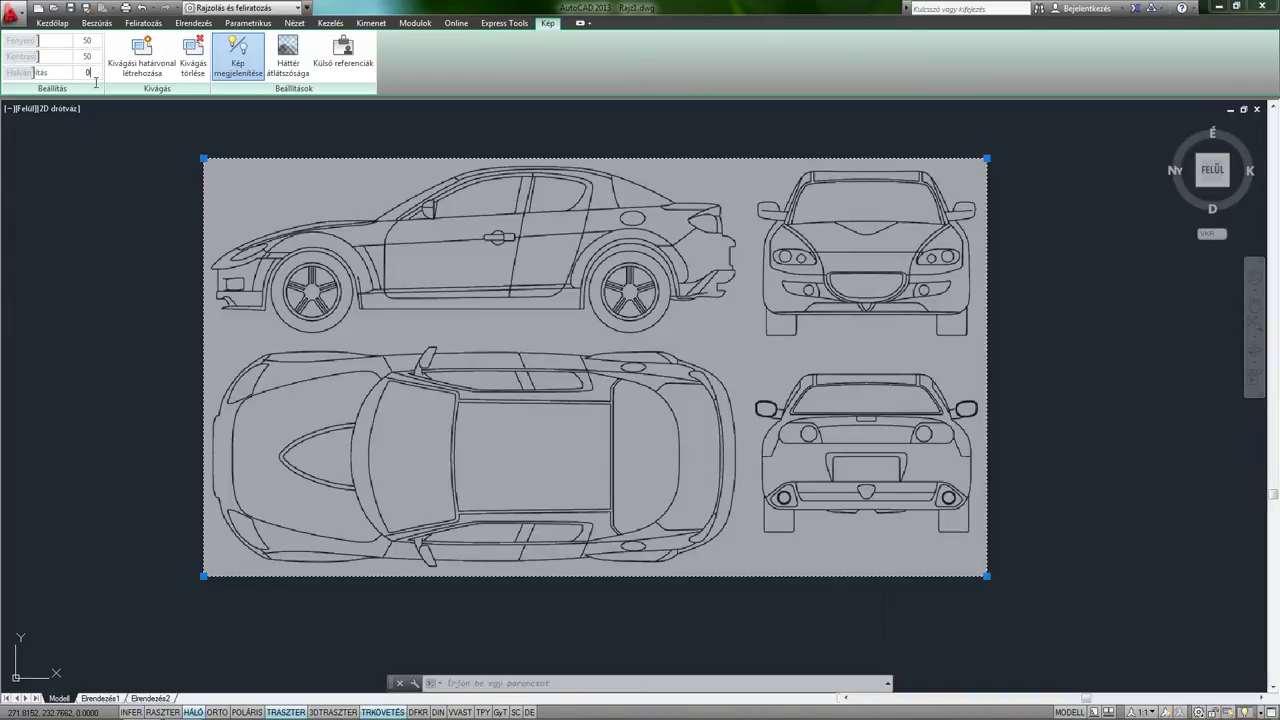
pyautogui.press('Return')
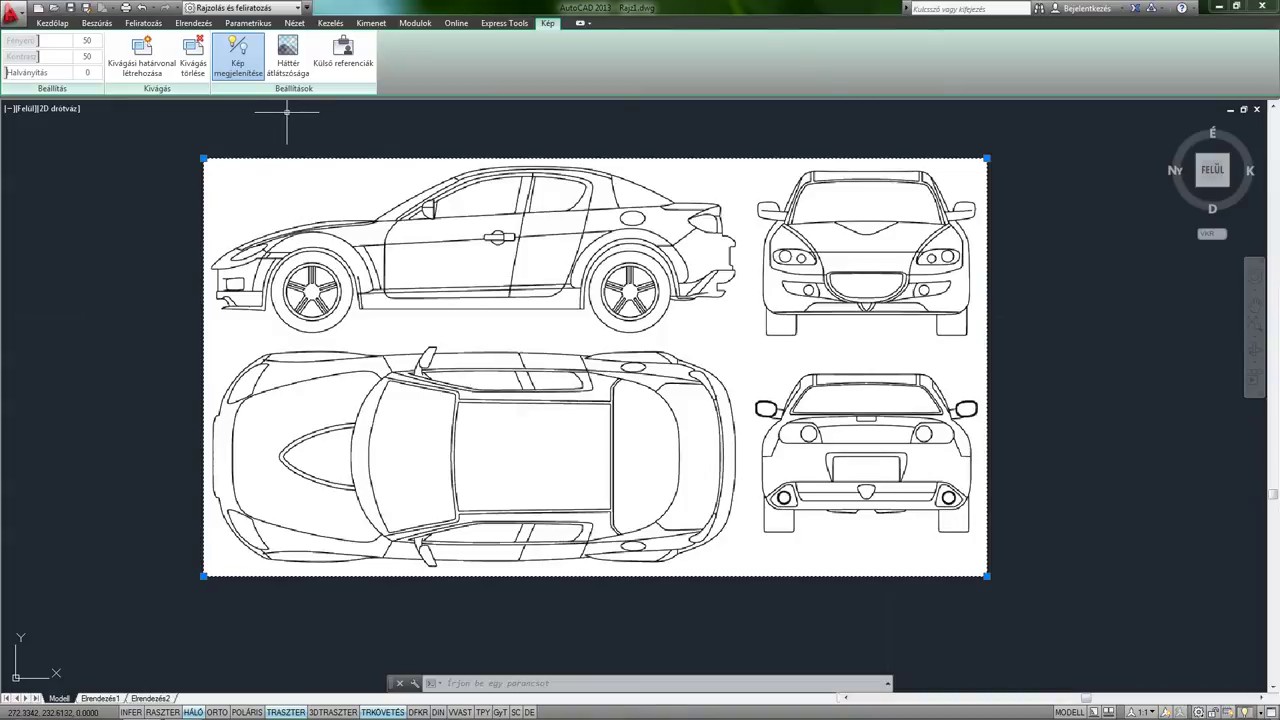
pyautogui.press('Escape')
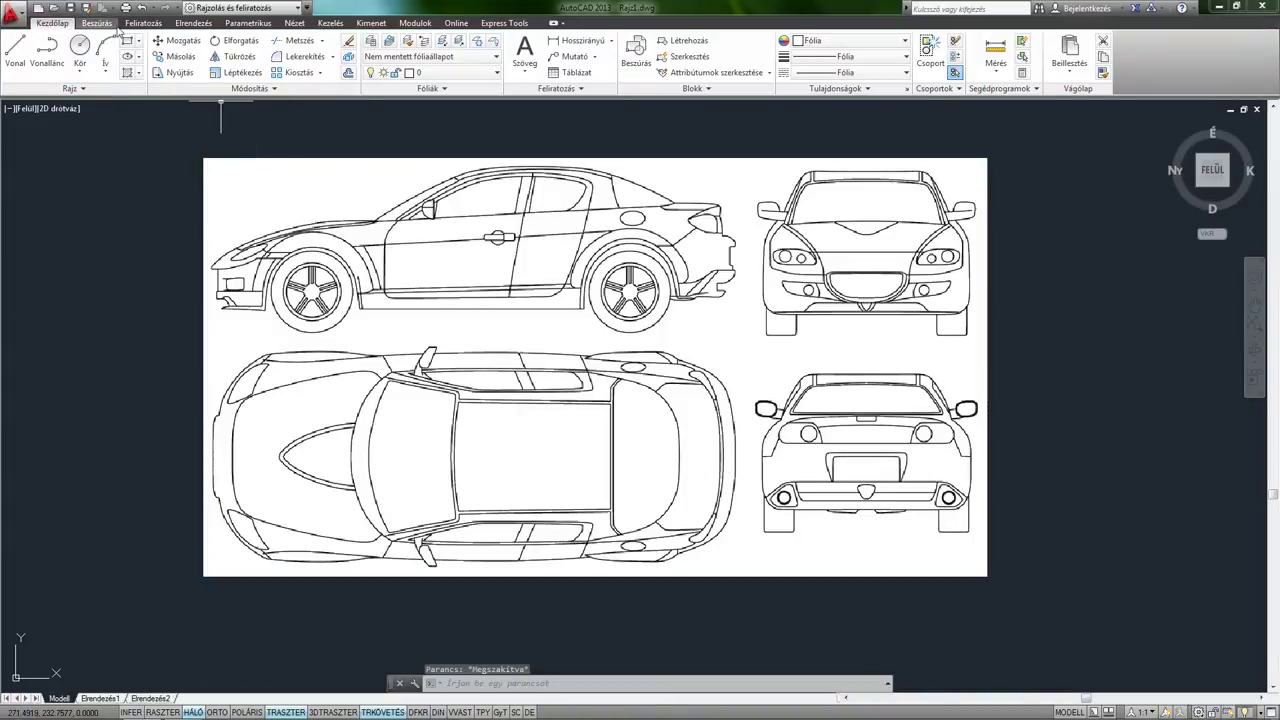
# Create a new layer named 'kontur' with green colour (index 3).
pyautogui.click(370, 42)
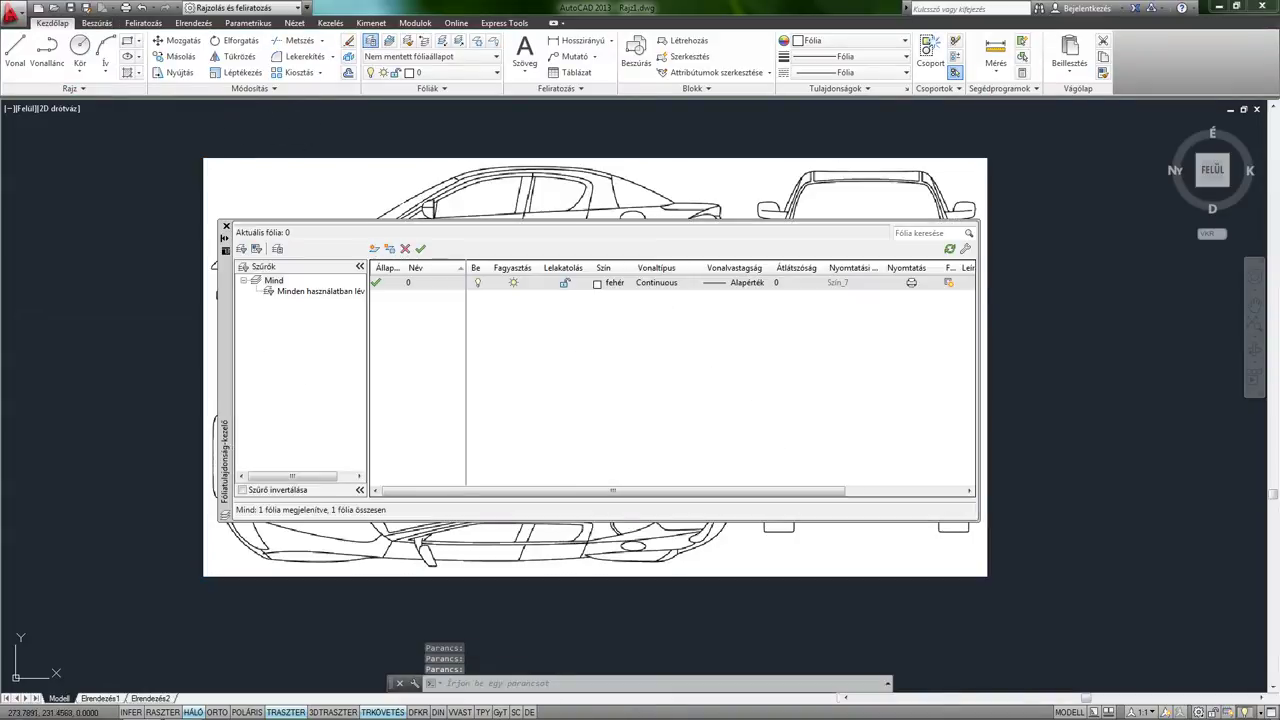
pyautogui.click(374, 248)
pyautogui.write('ko')
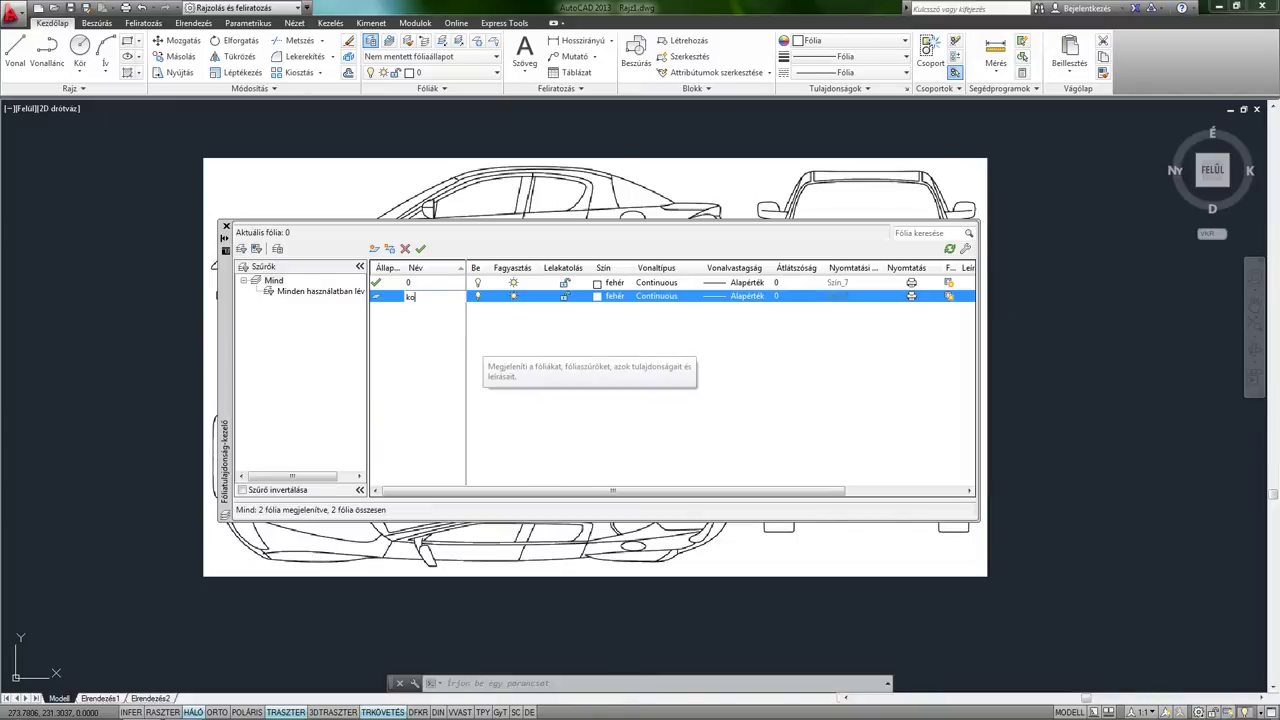
pyautogui.write('ntur')
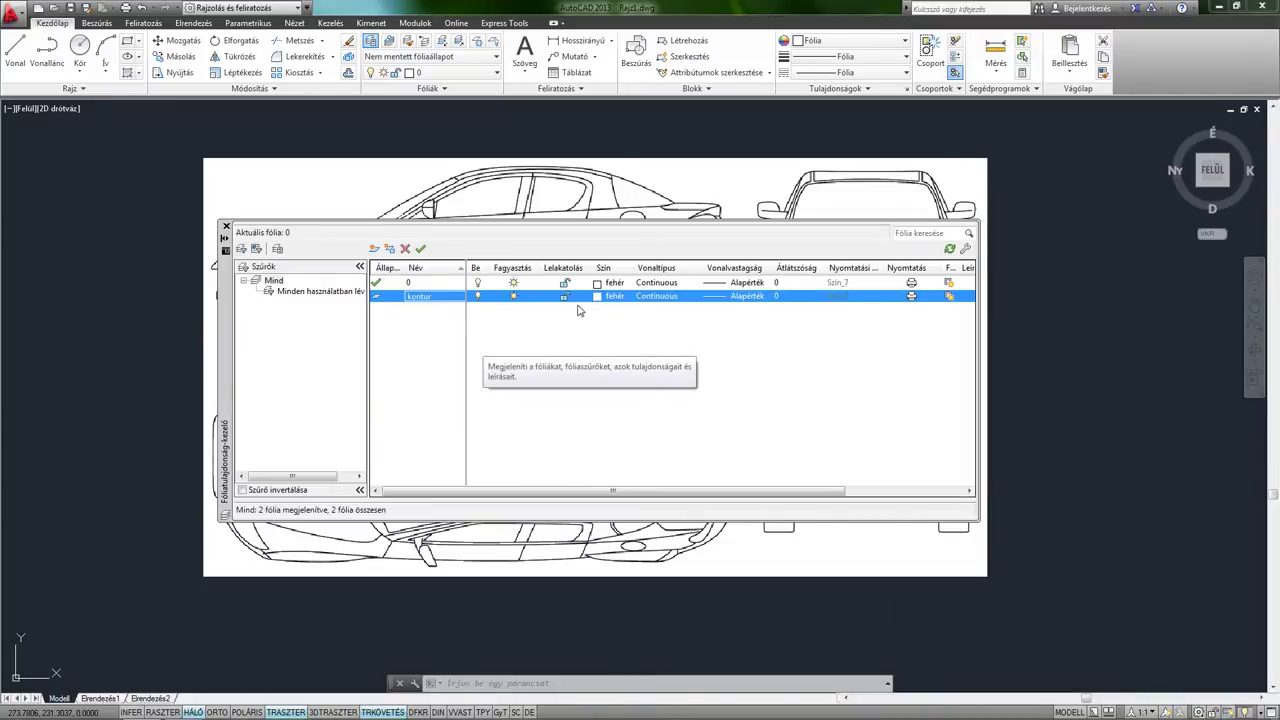
pyautogui.click(597, 297)
pyautogui.click(560, 382)
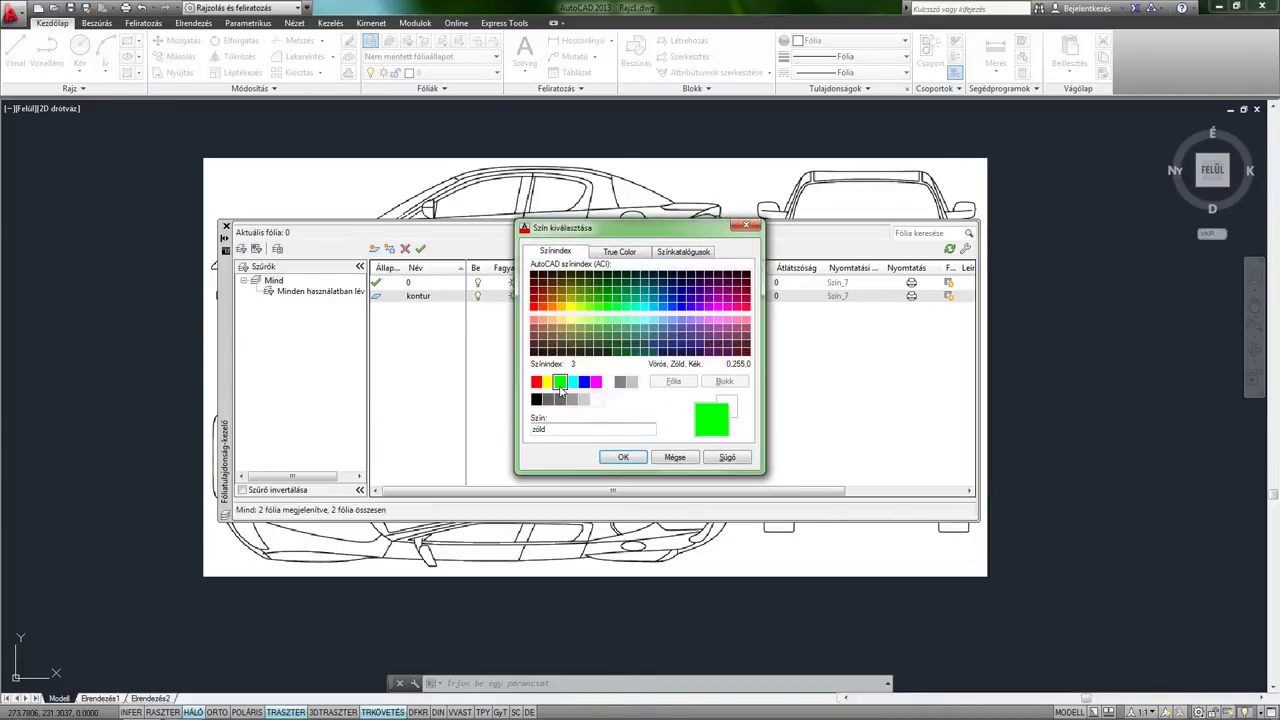
pyautogui.click(626, 460)
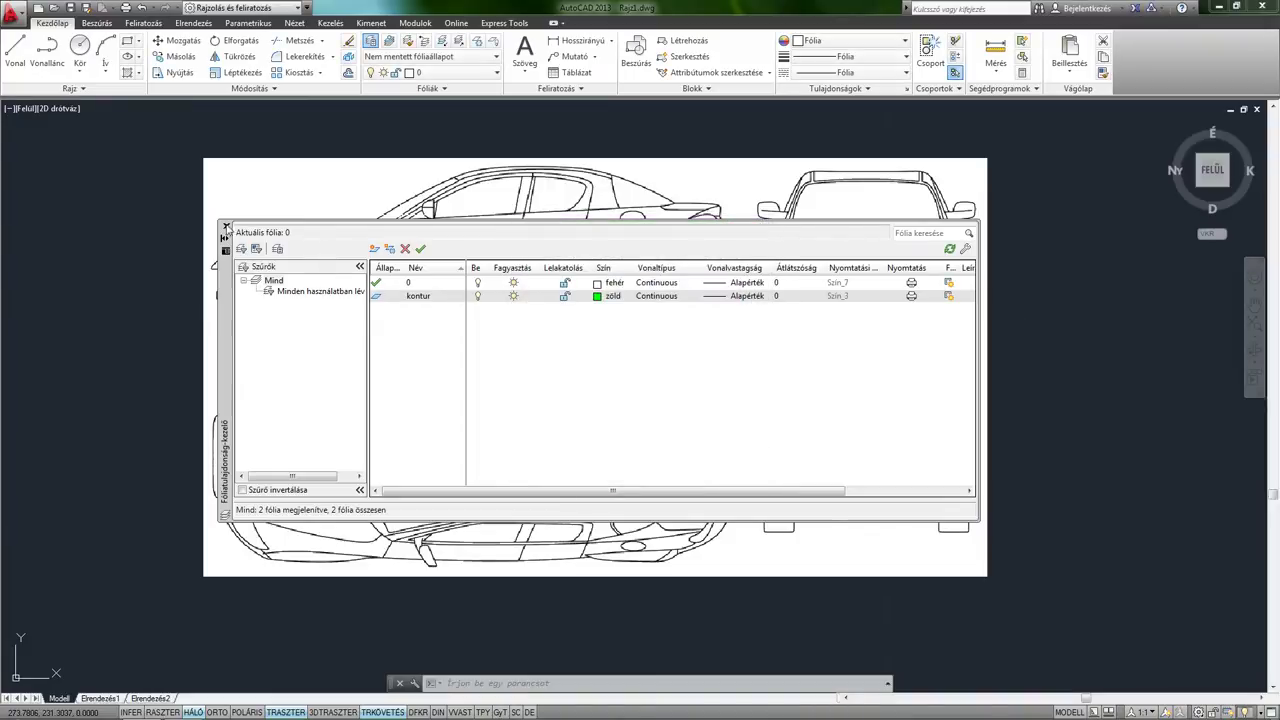
pyautogui.click(226, 228)
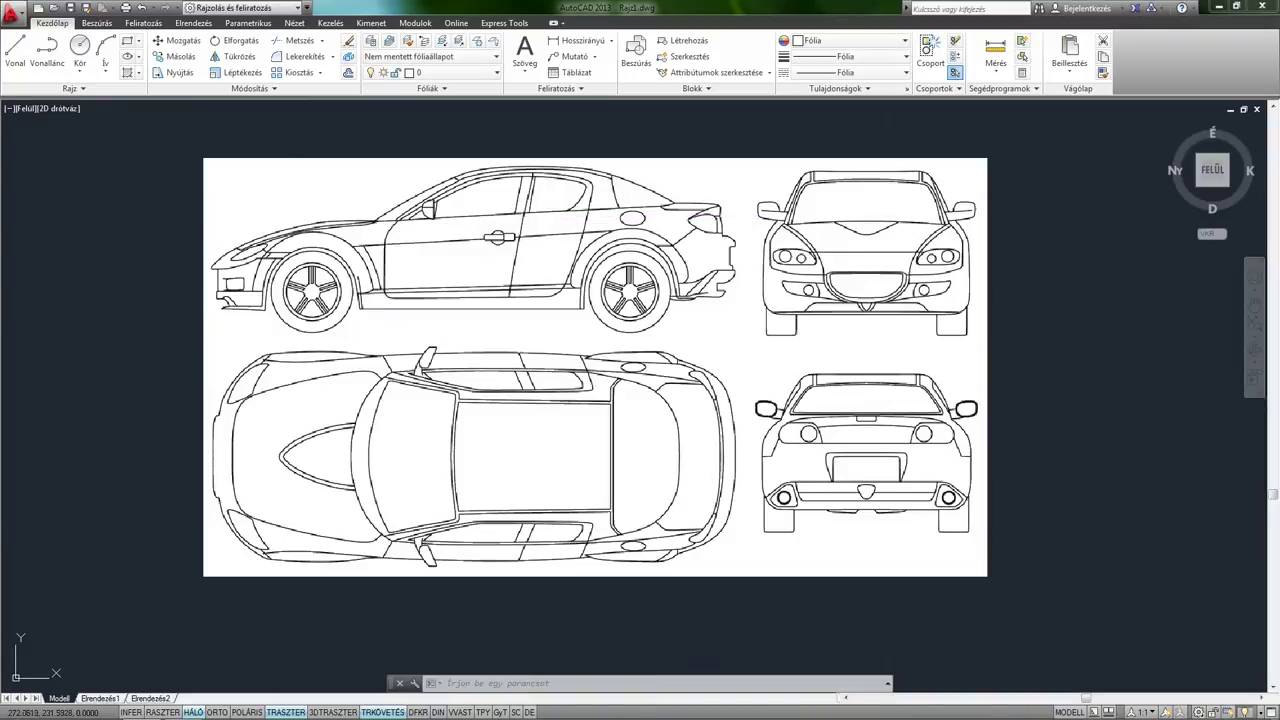
# Turn layer 0 off and then back on so the car drawing is visible.
pyautogui.click(393, 131)
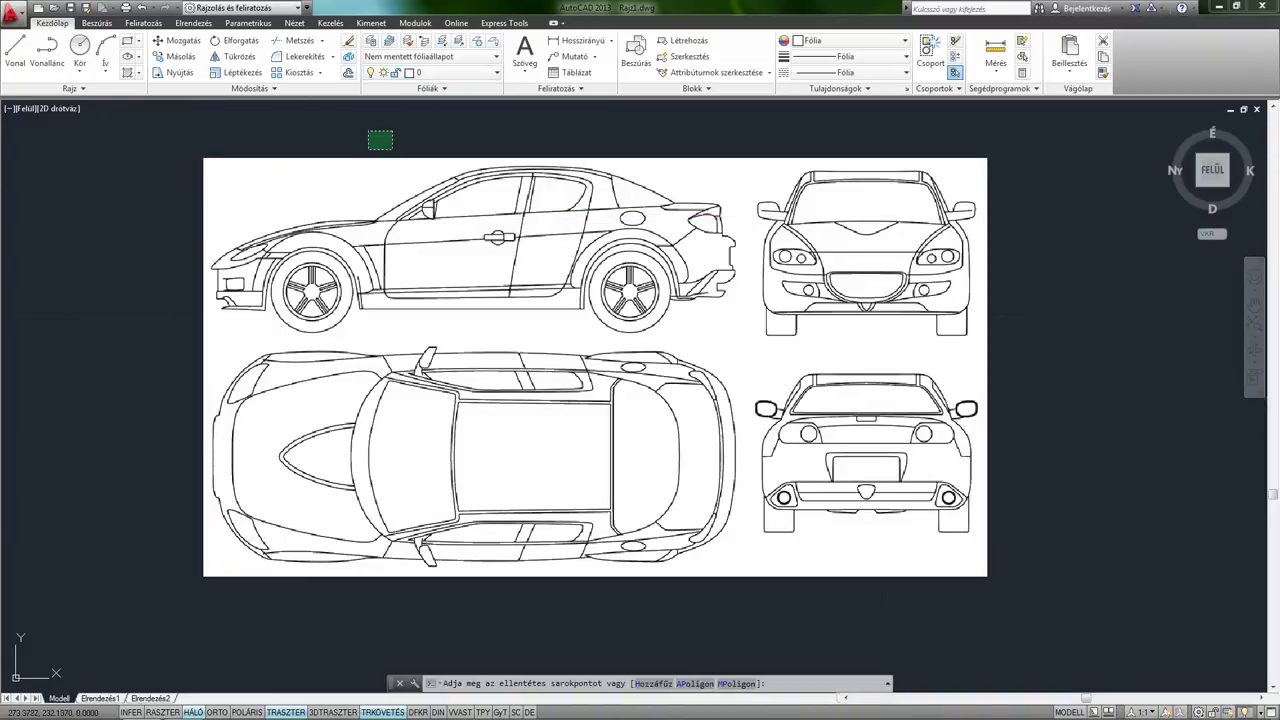
pyautogui.click(377, 145)
pyautogui.click(400, 72)
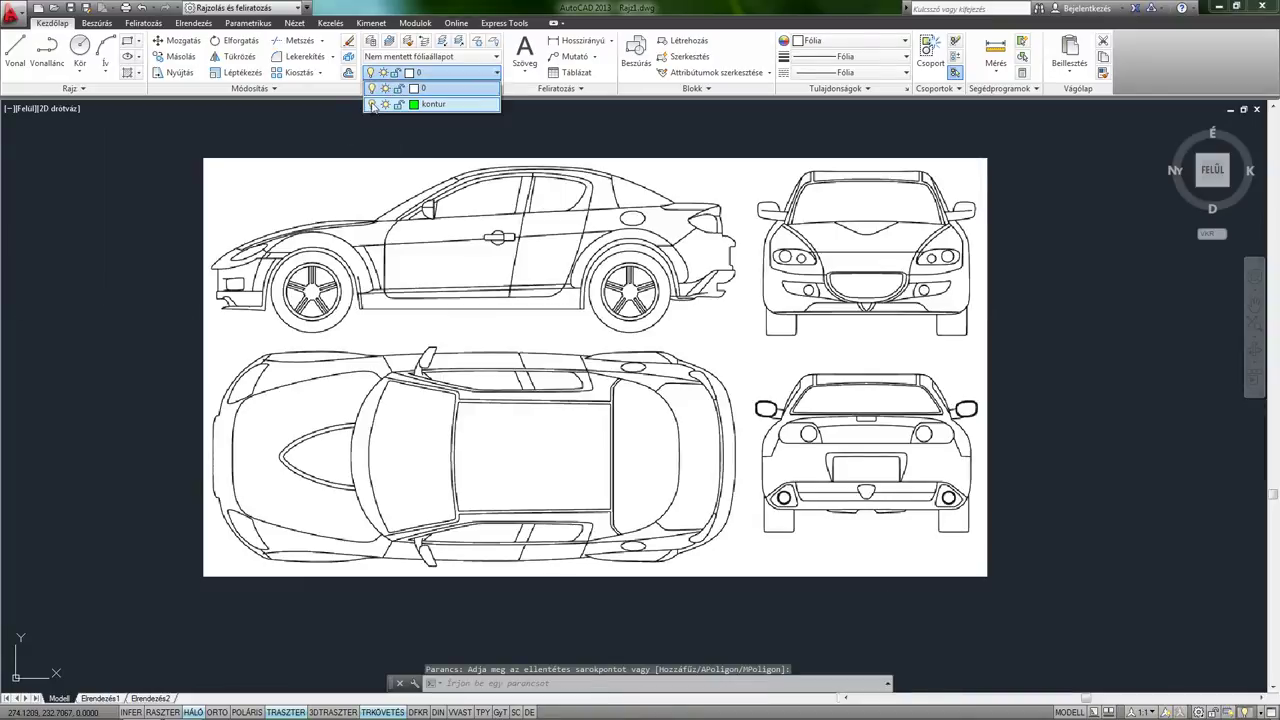
pyautogui.click(372, 89)
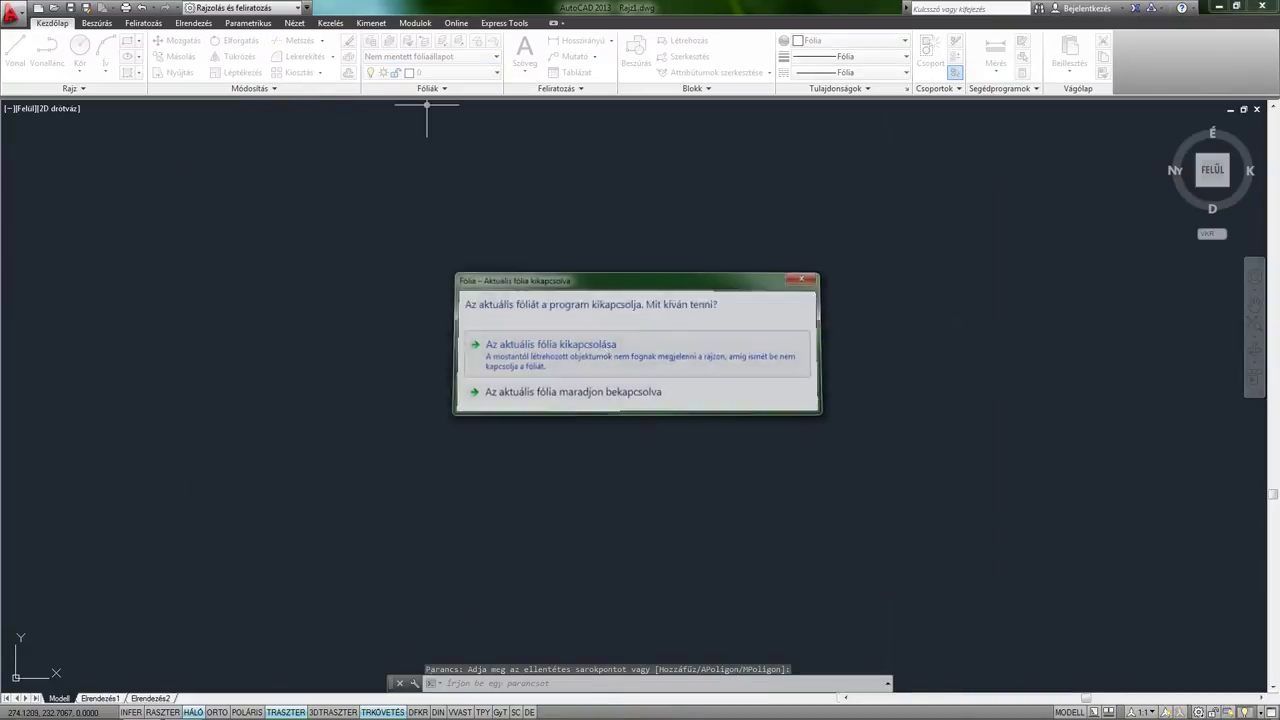
pyautogui.click(600, 345)
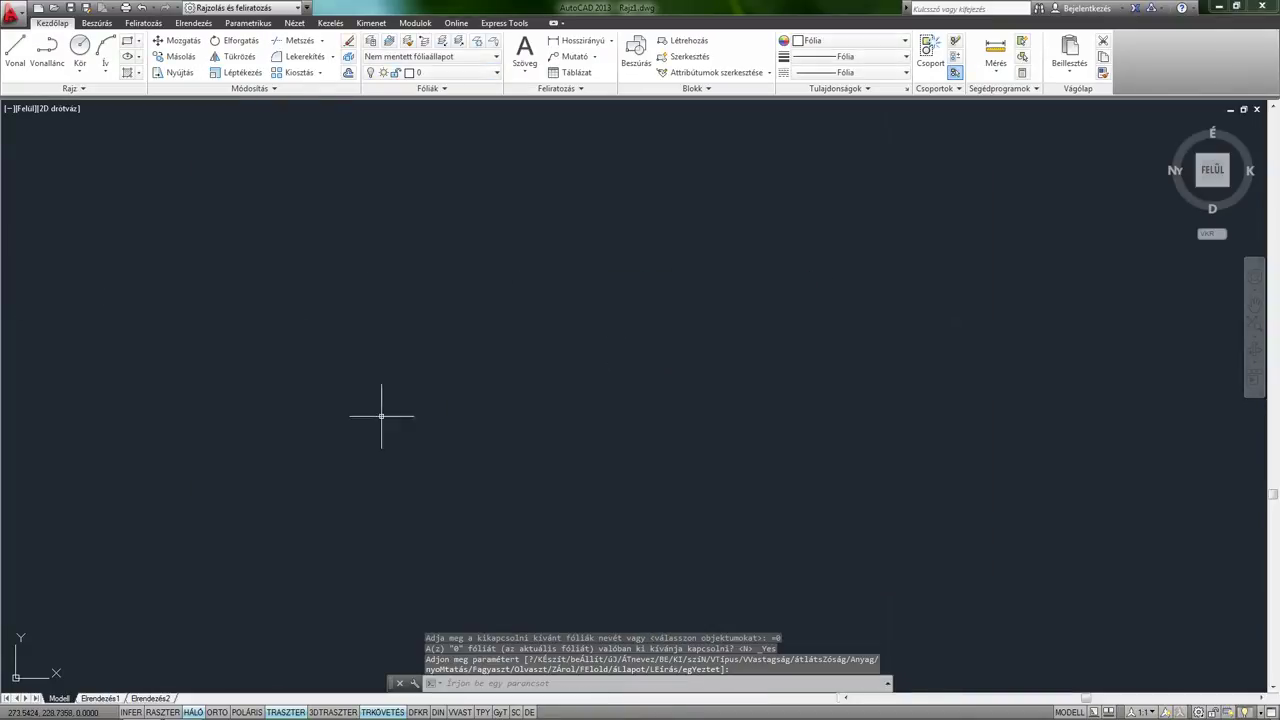
pyautogui.click(418, 74)
pyautogui.click(372, 89)
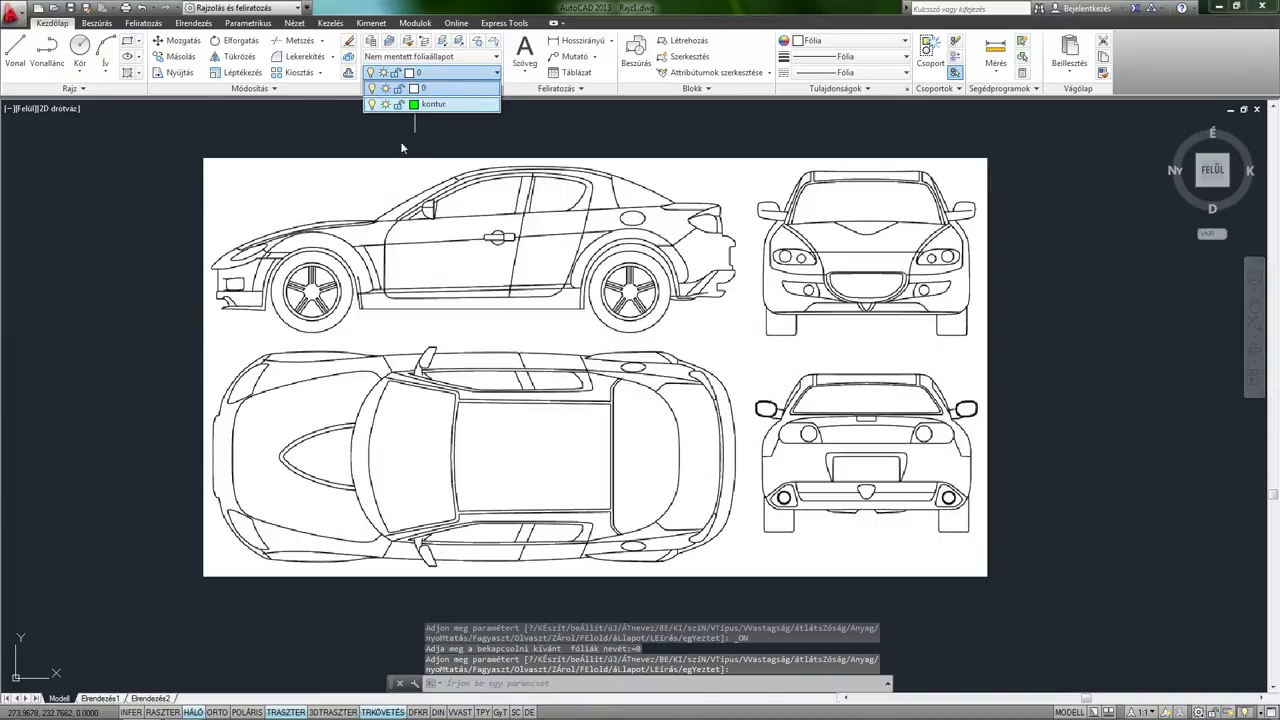
# Select the car blueprint image with a window on its edge.
pyautogui.click(449, 140)
pyautogui.click(433, 141)
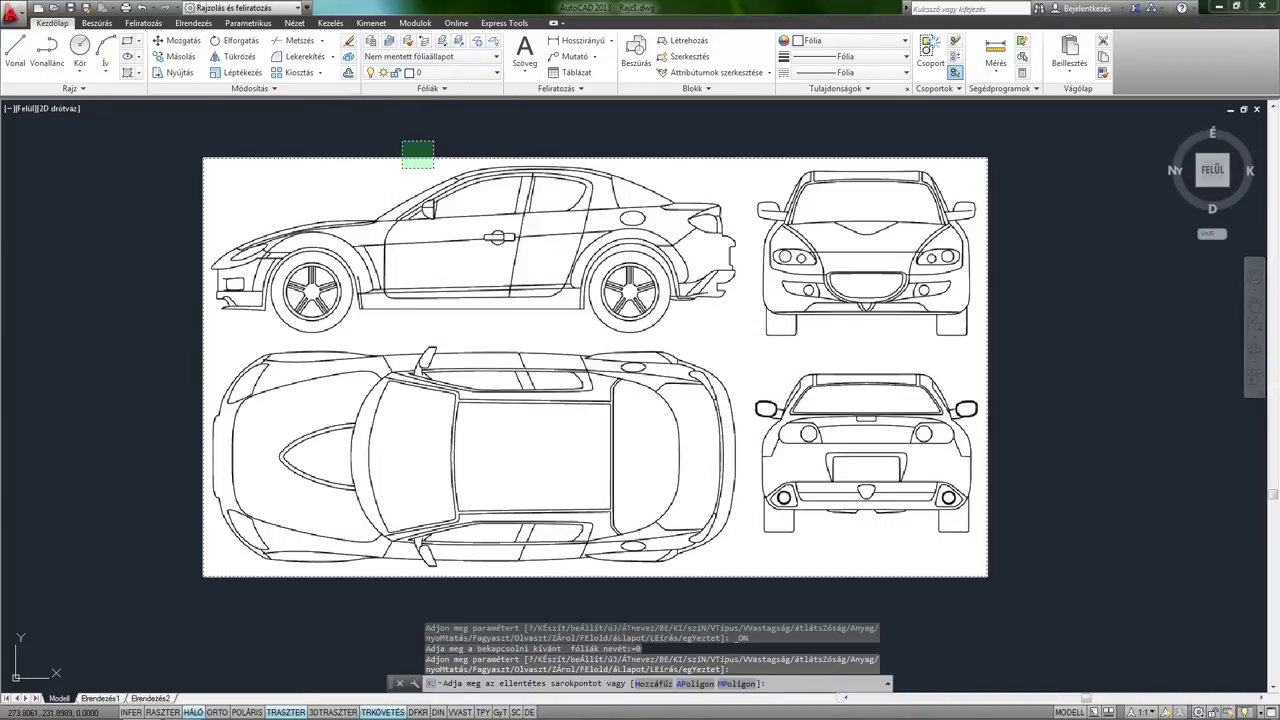
pyautogui.click(402, 168)
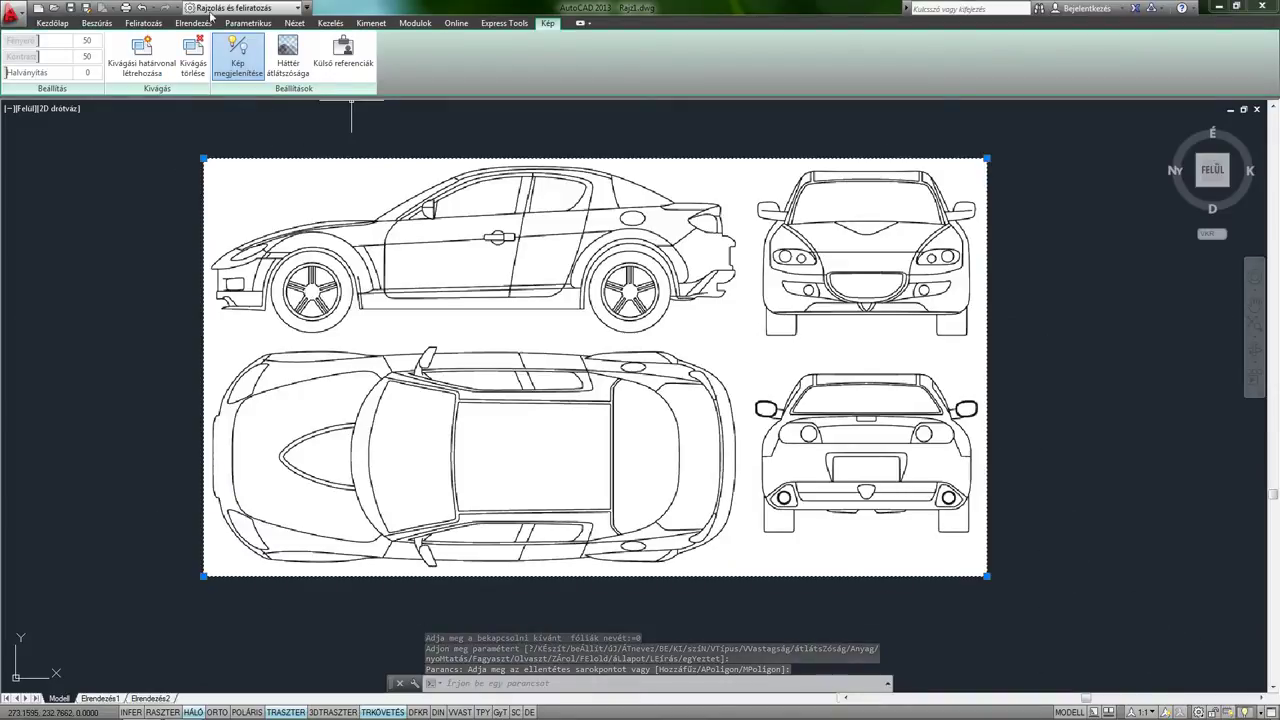
pyautogui.click(52, 23)
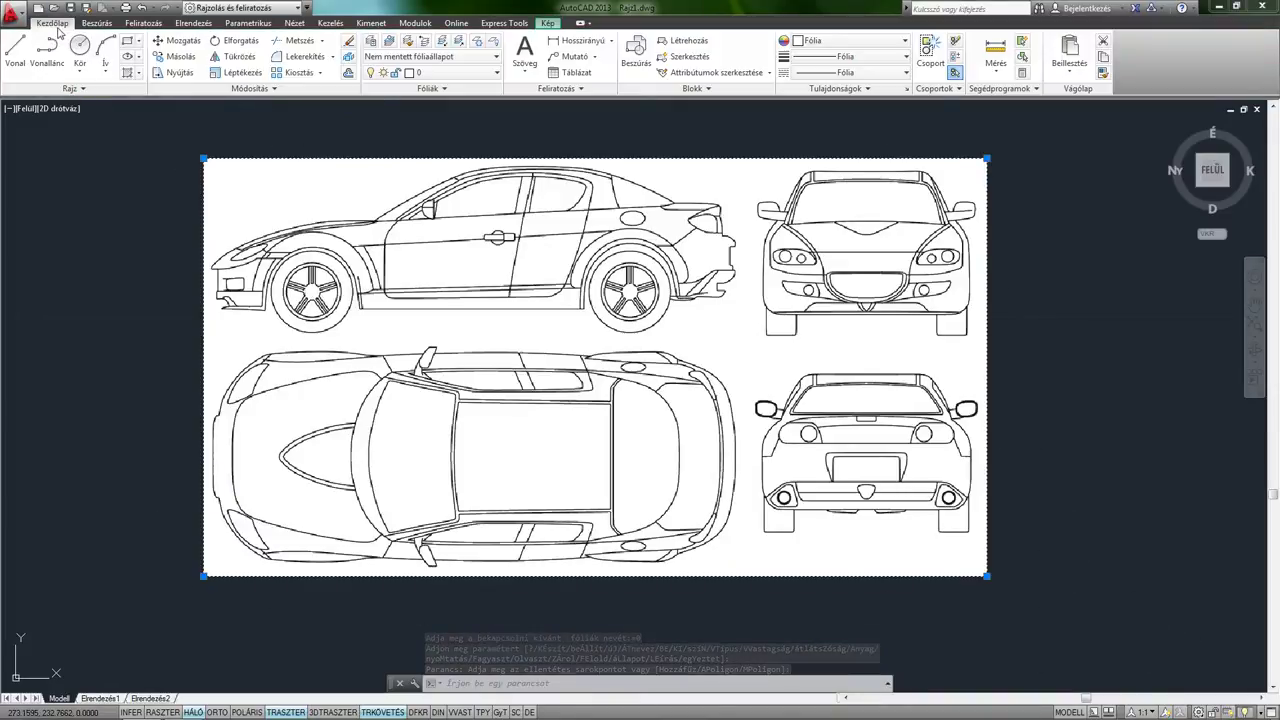
# Move the car image onto the kontur layer and zoom in on the front wheel.
pyautogui.click(430, 72)
pyautogui.click(433, 105)
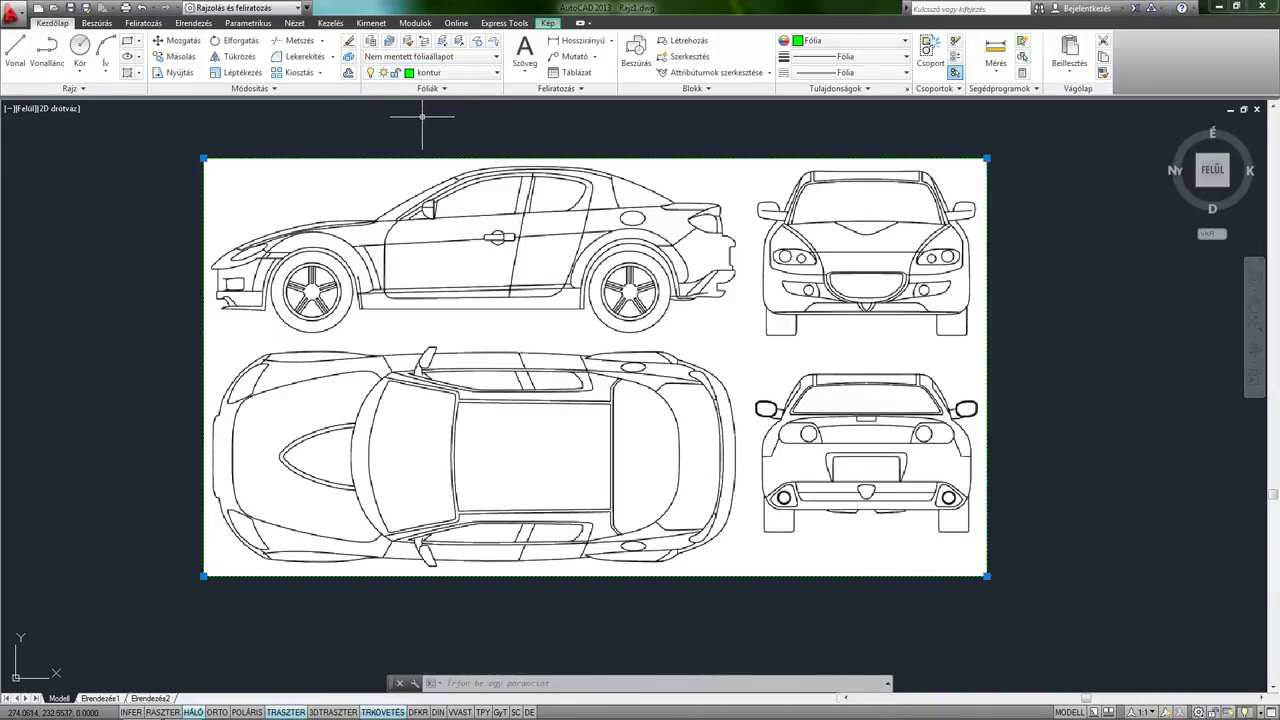
pyautogui.press('Escape')
pyautogui.scroll(4, 290, 160)
pyautogui.scroll(-1, 300, 240)
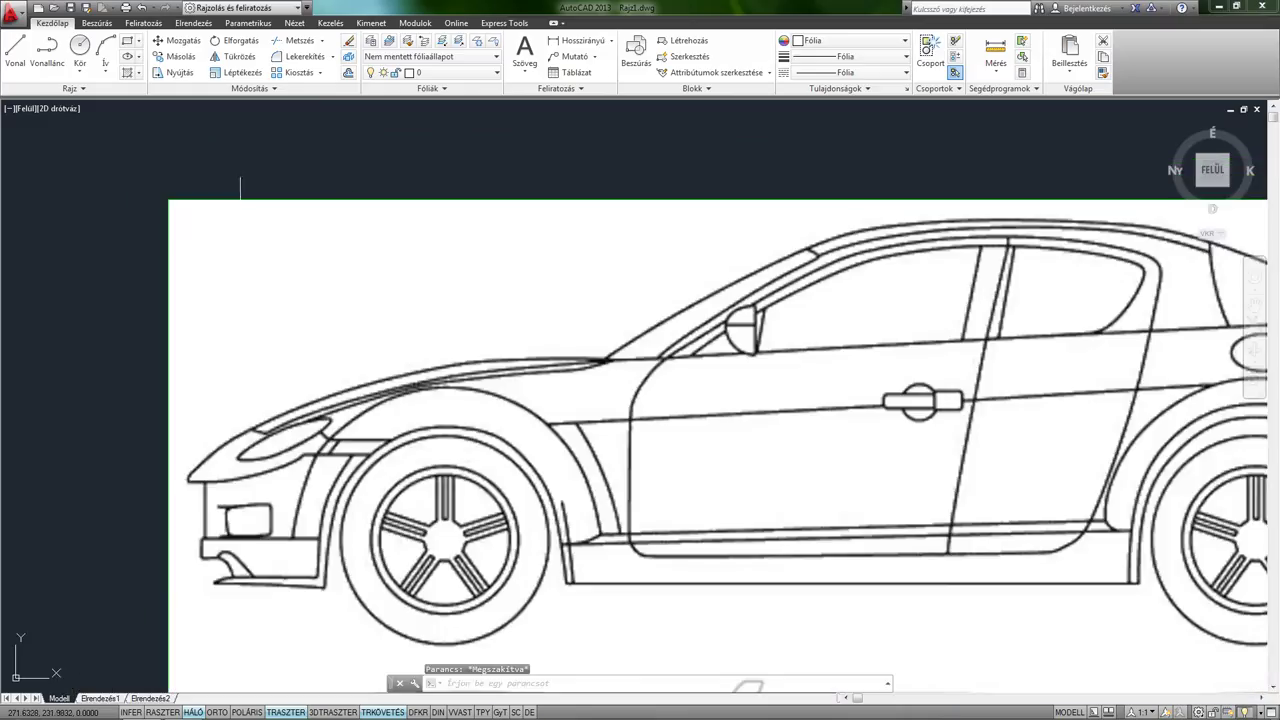
pyautogui.scroll(-1, 306, 249)
pyautogui.scroll(-1, 300, 243)
pyautogui.scroll(-1, 297, 241)
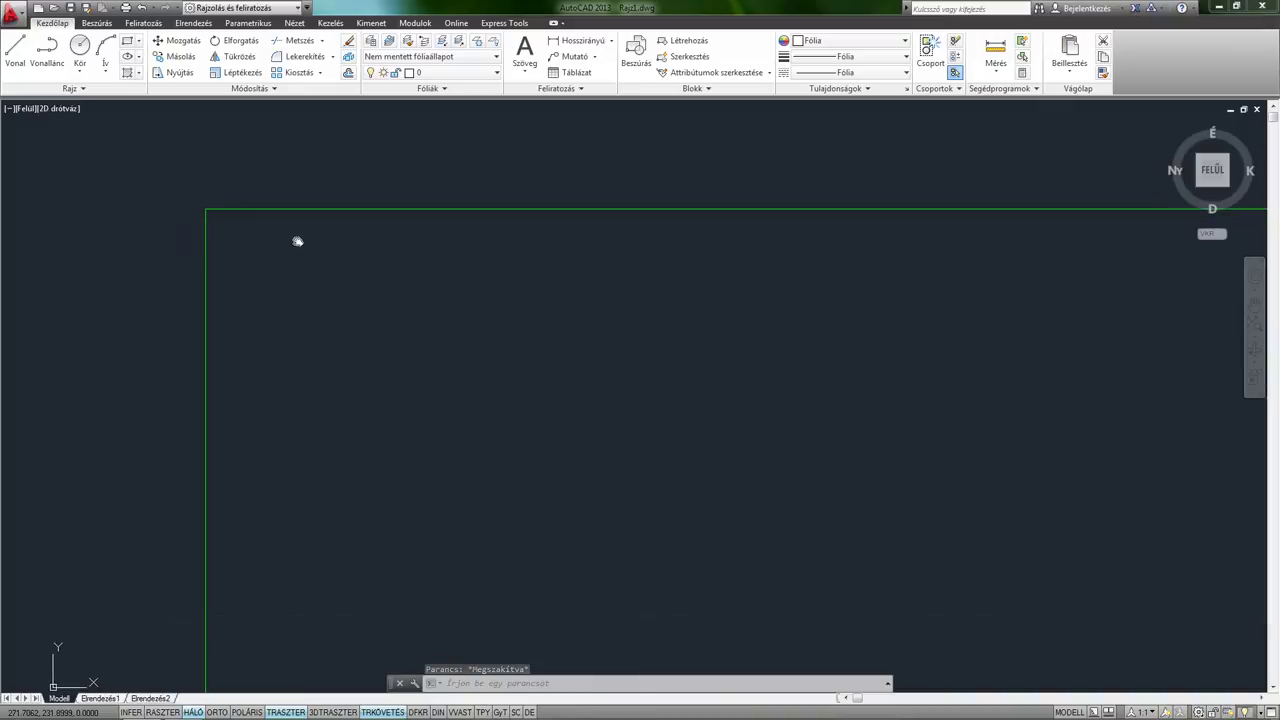
pyautogui.scroll(-5, 330, 240)
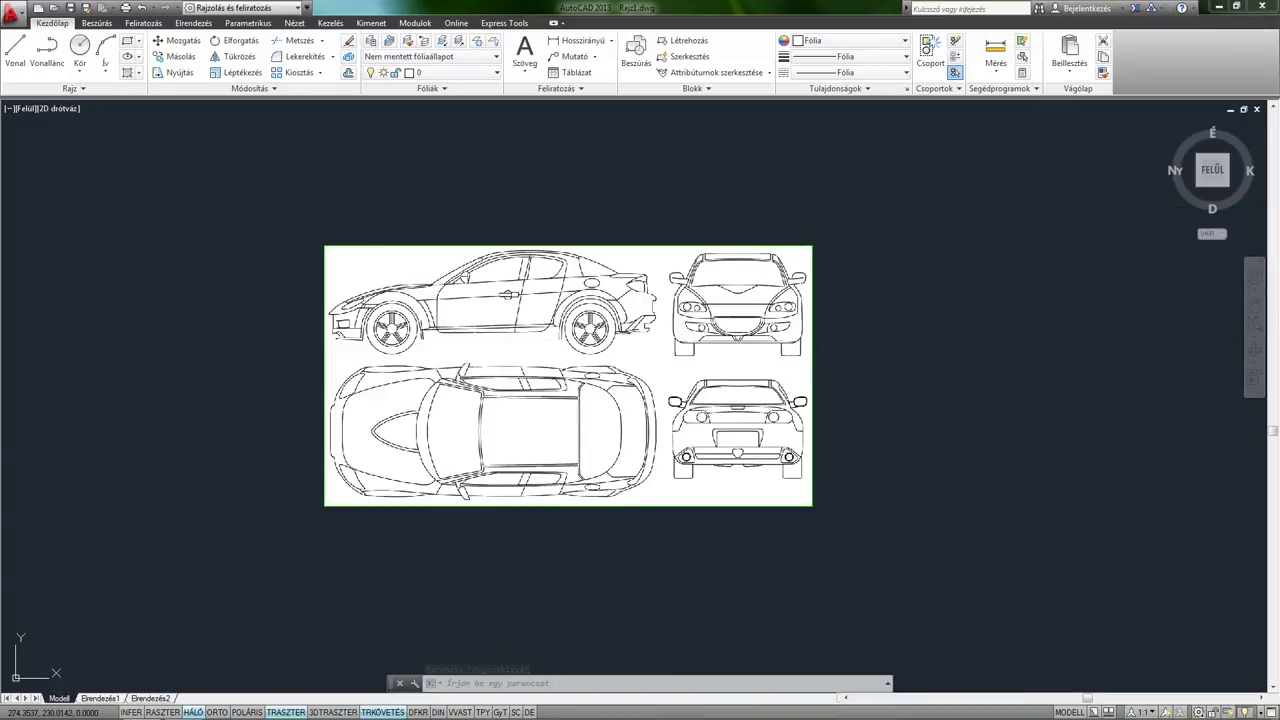
pyautogui.moveTo(410, 163); pyautogui.dragTo(434, 177, button='middle')
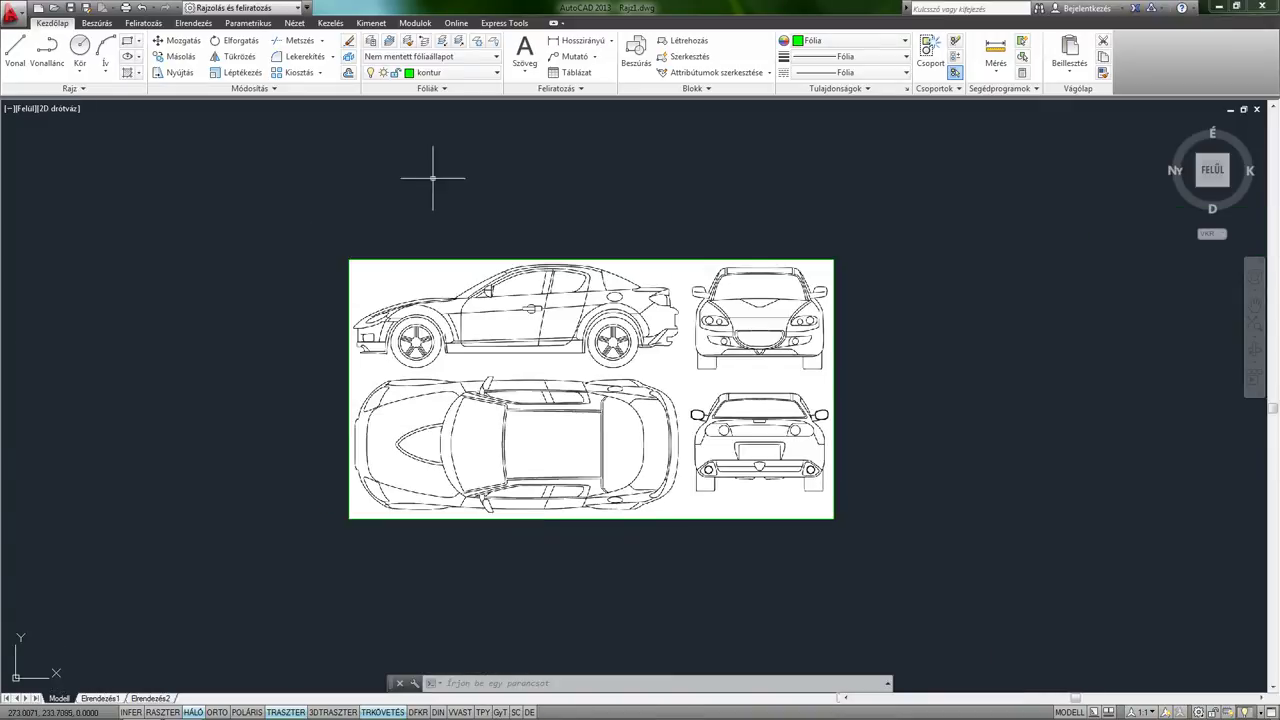
pyautogui.scroll(2, 414, 343)
pyautogui.scroll(2, 414, 343)
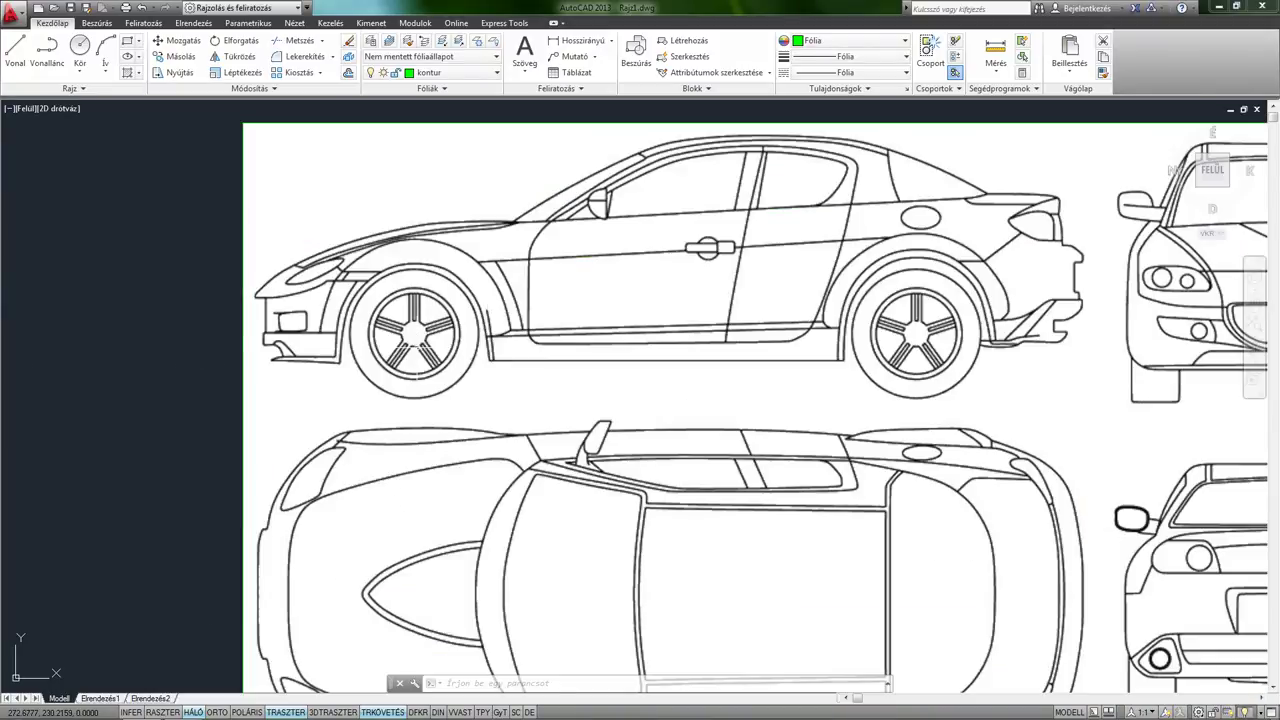
pyautogui.scroll(2, 414, 343)
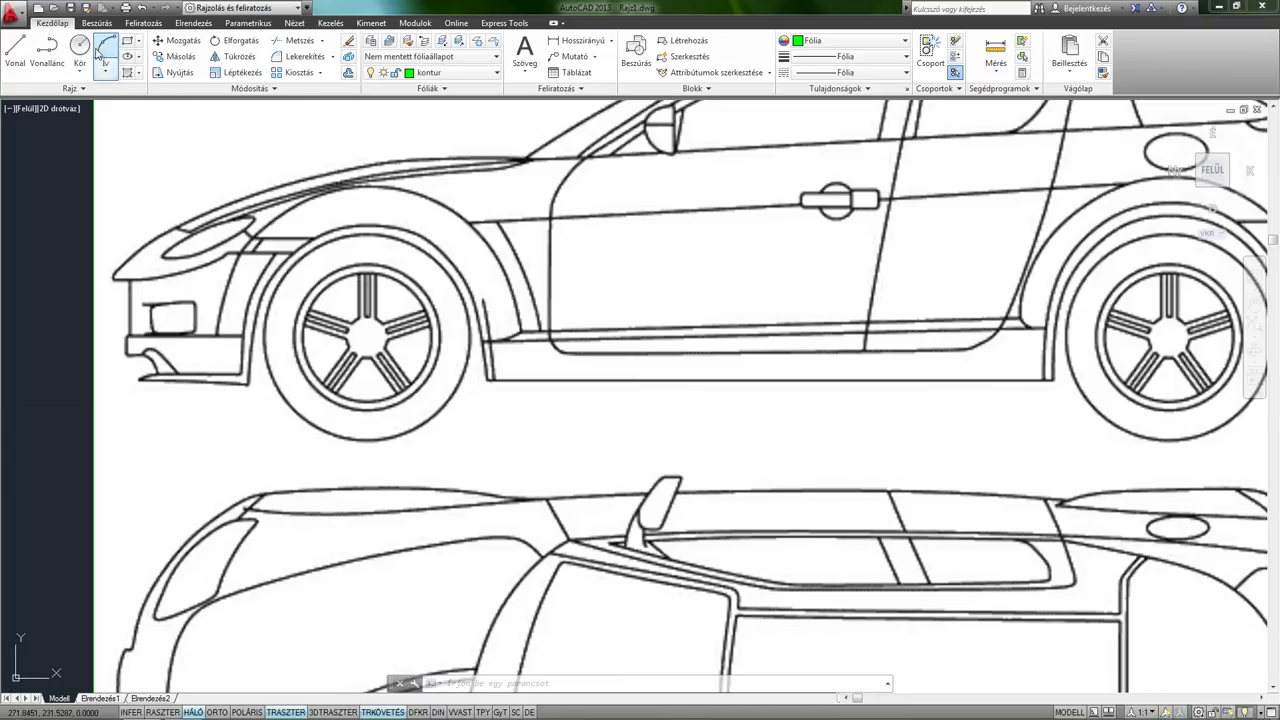
# Draw a circle around the front wheel hub and recentre it using its centre grip.
pyautogui.click(79, 50)
pyautogui.scroll(2, 368, 342)
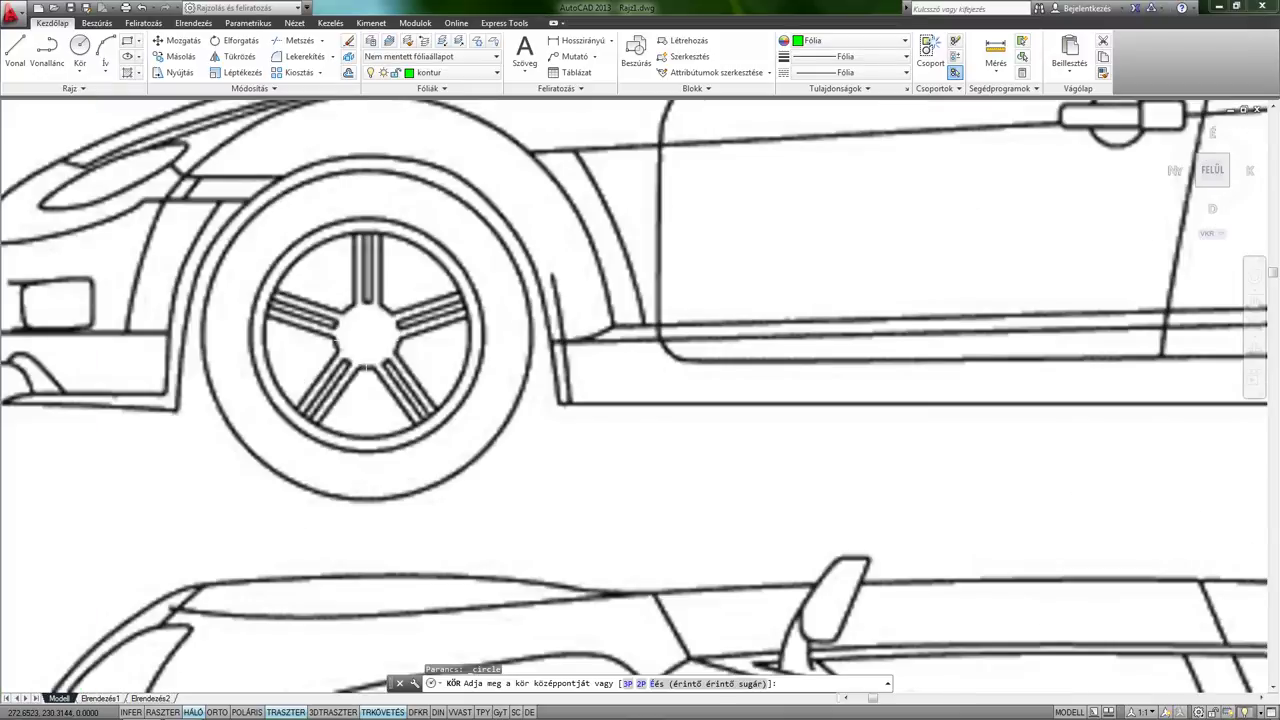
pyautogui.click(367, 339)
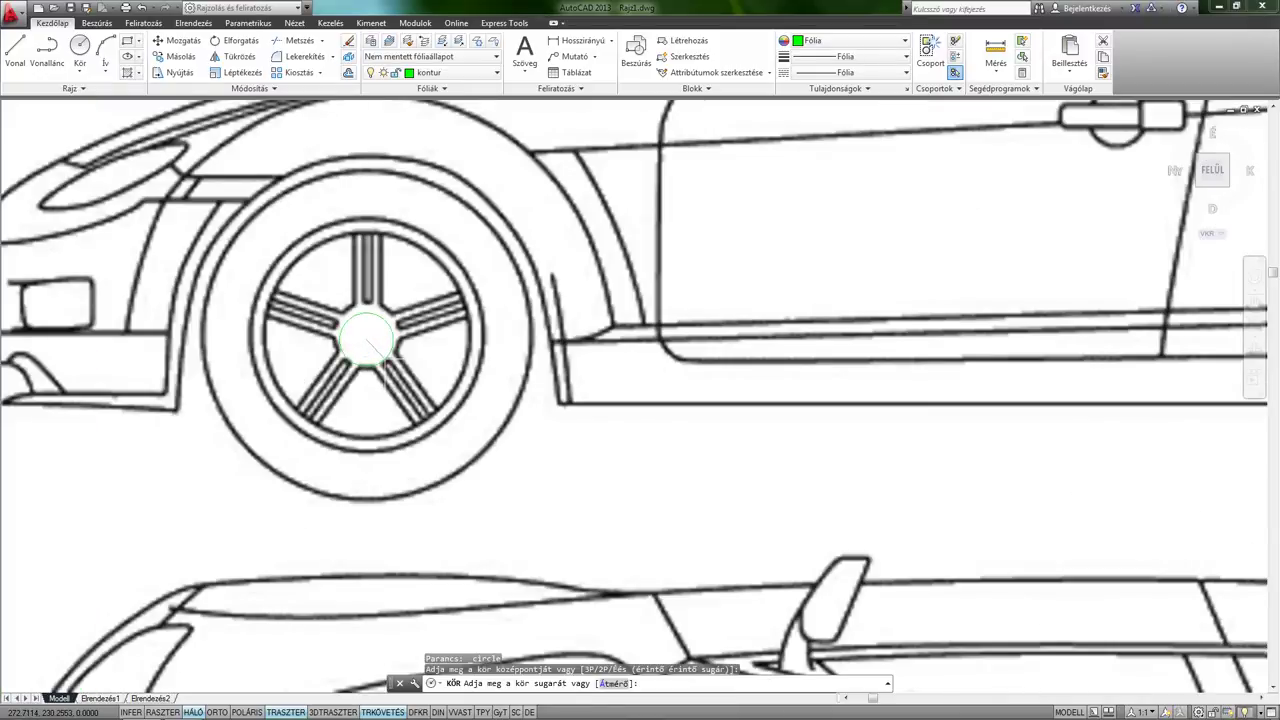
pyautogui.click(384, 357)
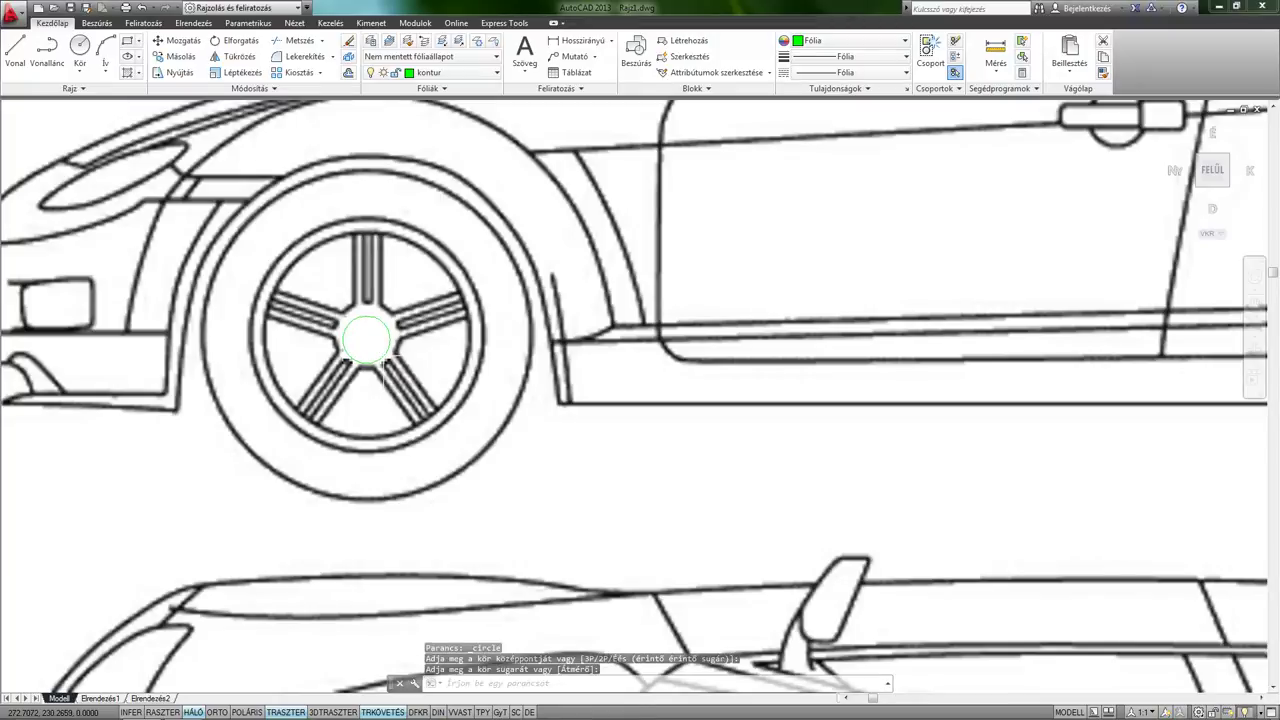
pyautogui.click(384, 358)
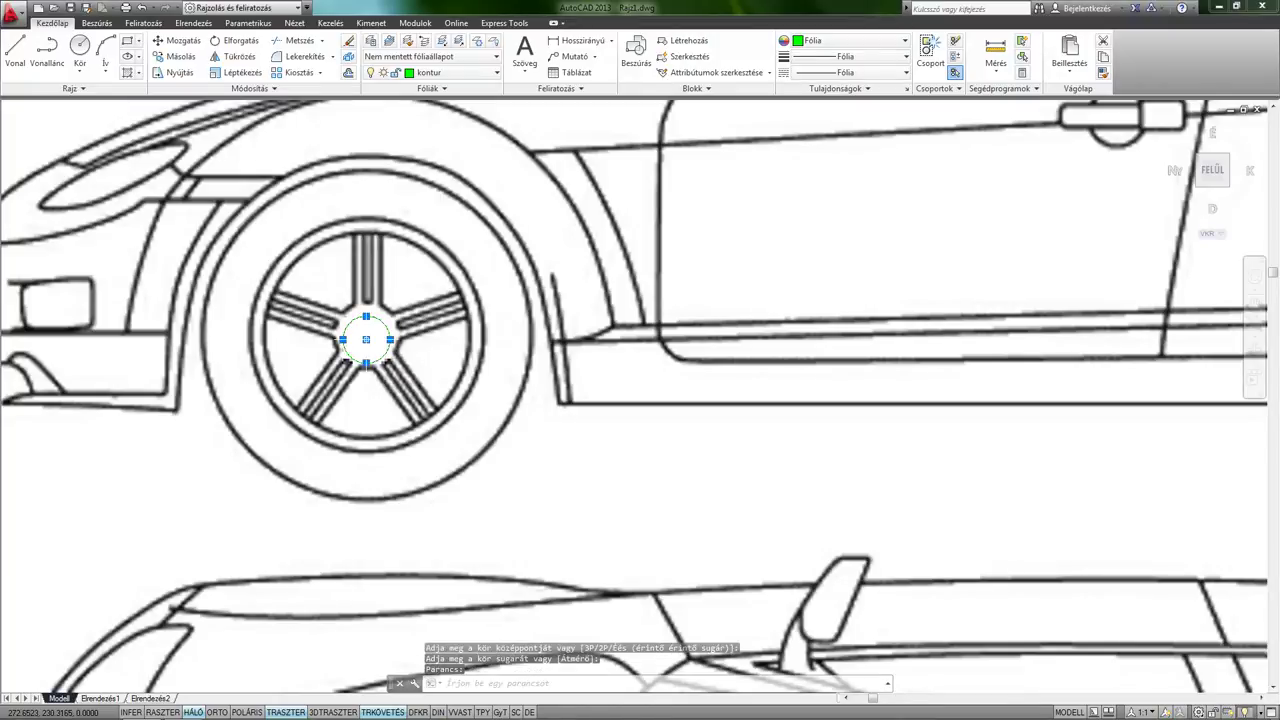
pyautogui.click(366, 339)
pyautogui.scroll(4, 368, 342)
pyautogui.scroll(2, 368, 342)
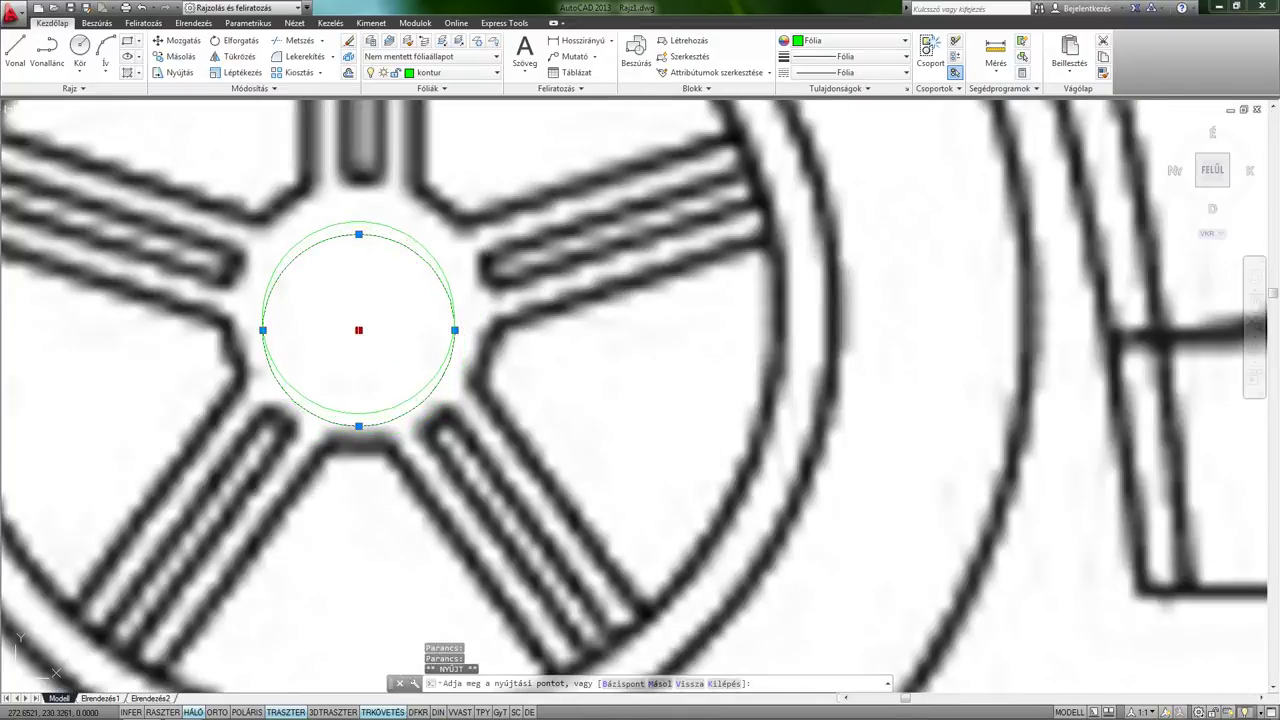
pyautogui.click(358, 315)
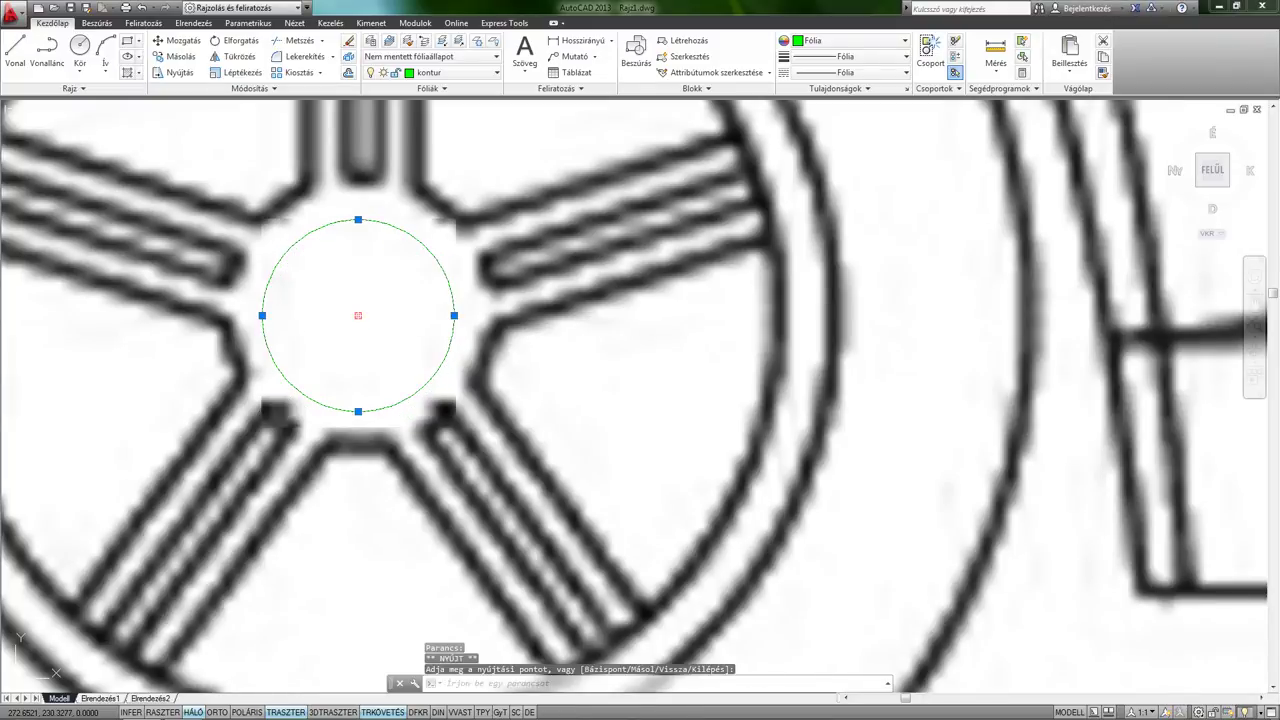
pyautogui.scroll(-2, 401, 291)
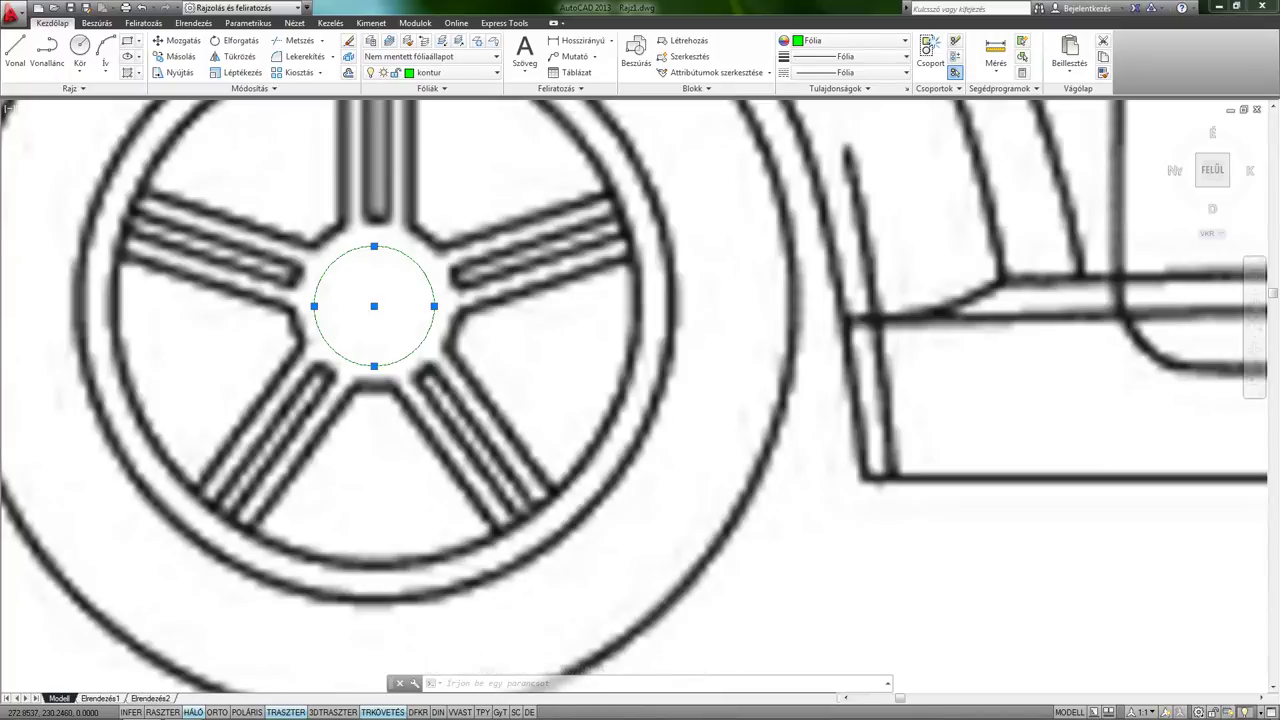
pyautogui.scroll(-5, 540, 360)
pyautogui.scroll(-3, 540, 347)
pyautogui.press('Escape')
pyautogui.scroll(-2, 500, 360)
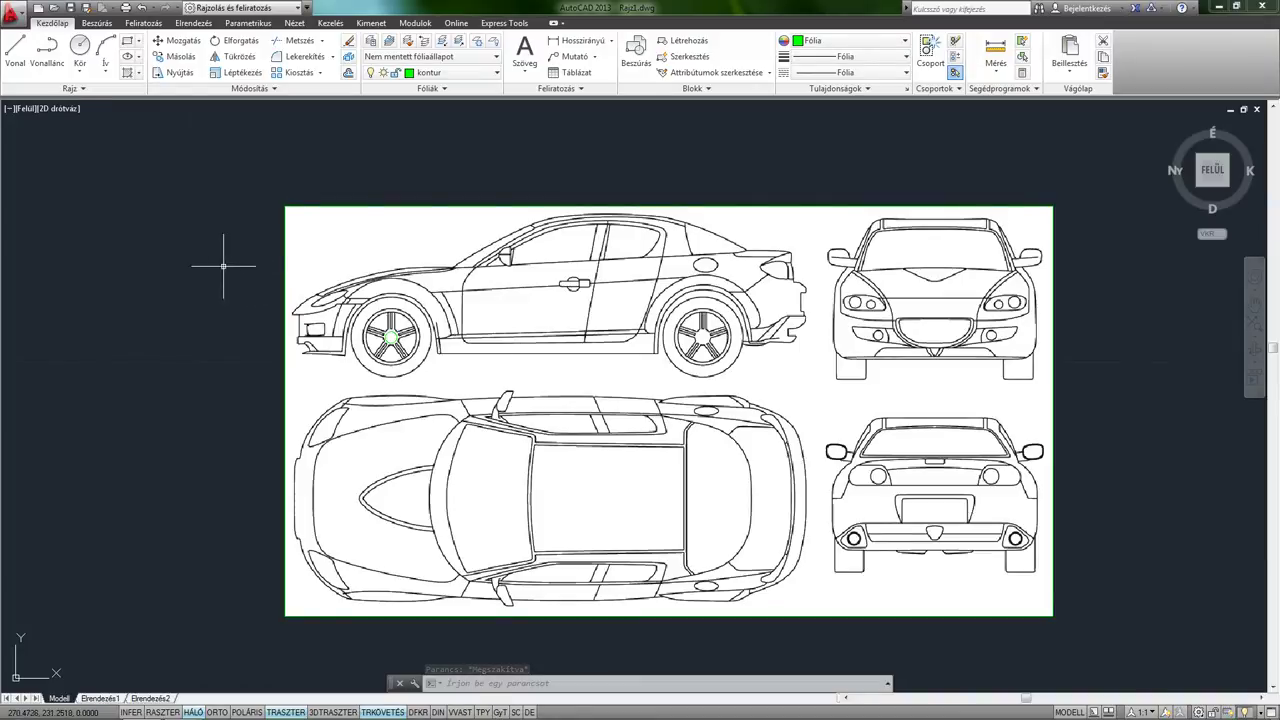
# Change the model-space crosshair colour to Bíbor (magenta) in Options and apply it.
pyautogui.click(14, 14)
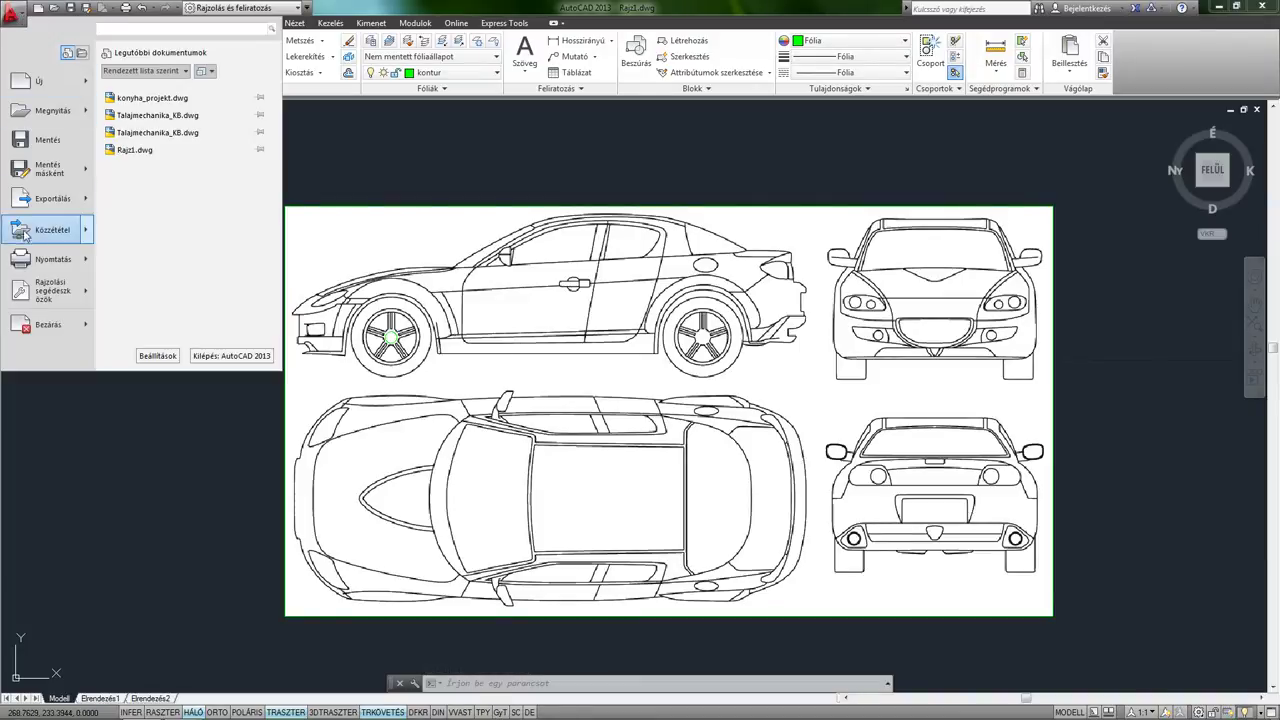
pyautogui.click(57, 237)
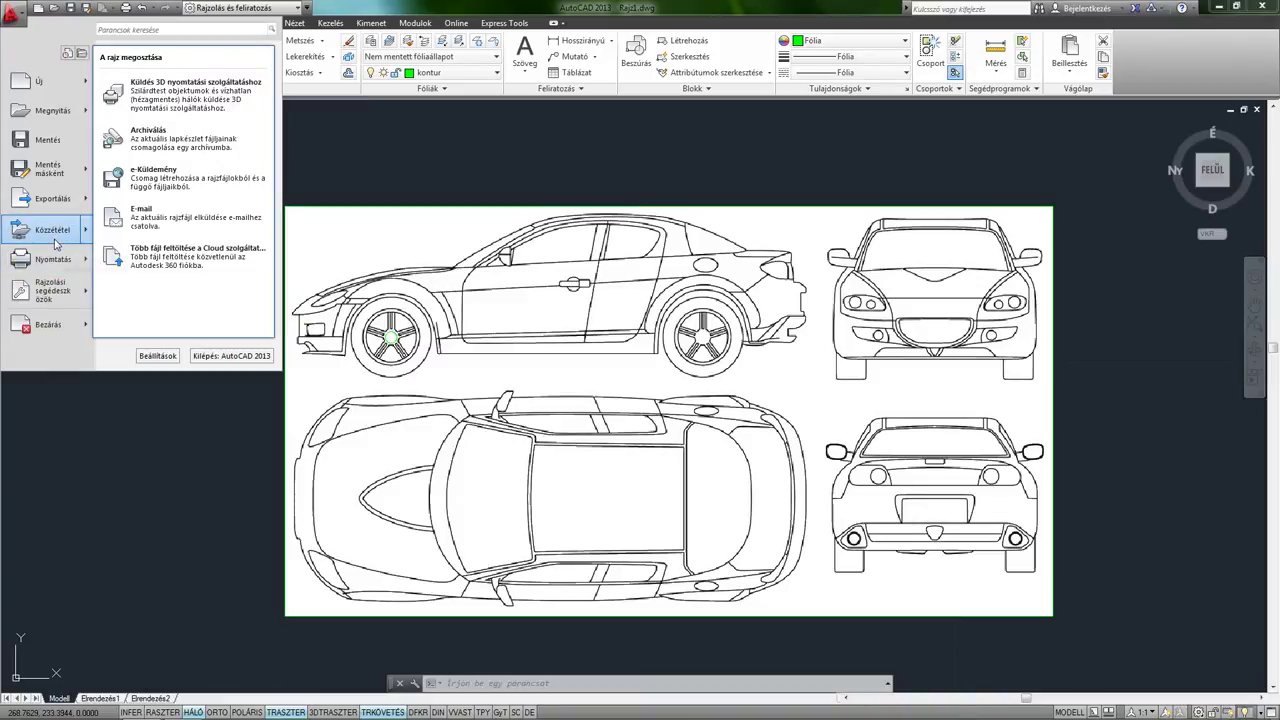
pyautogui.click(157, 357)
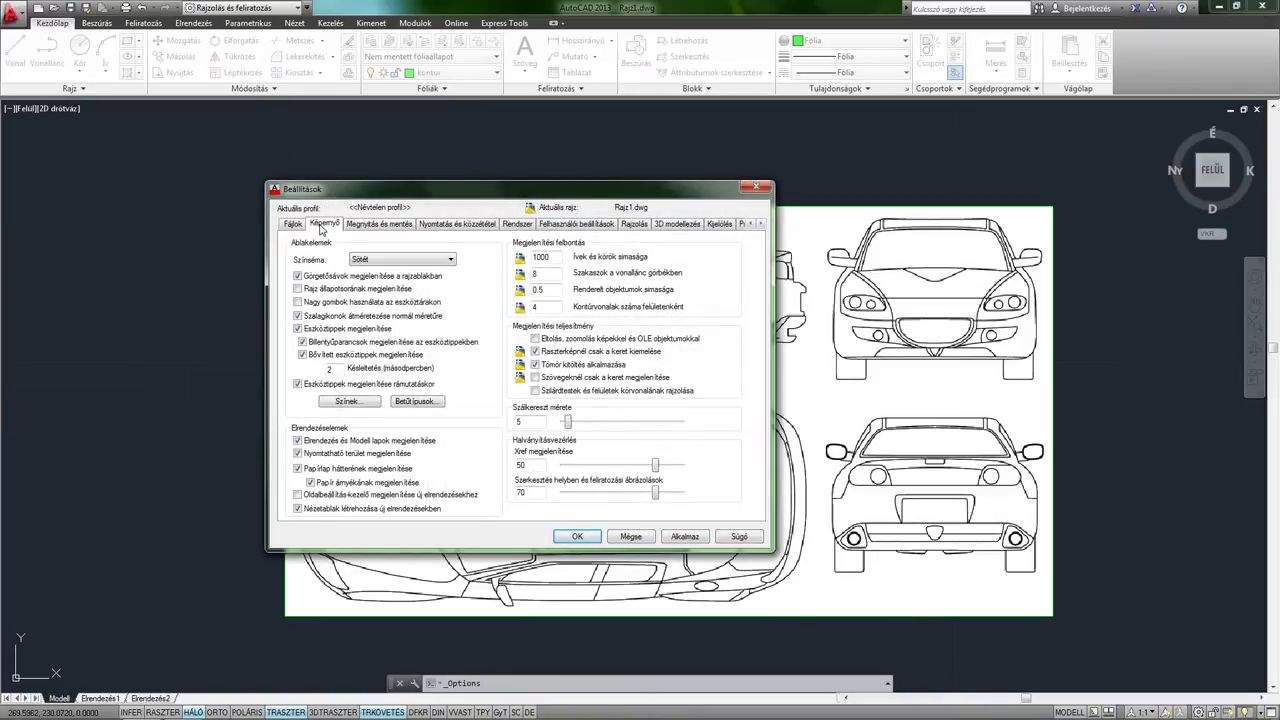
pyautogui.click(350, 401)
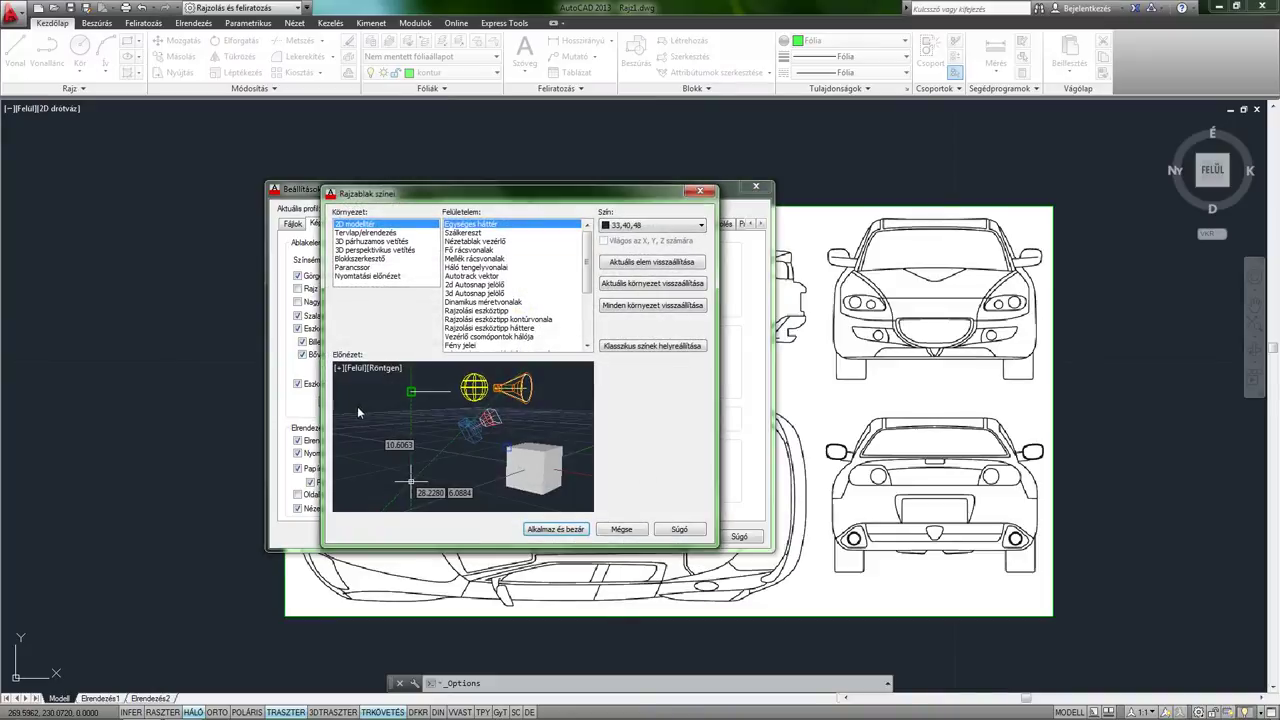
pyautogui.click(466, 233)
pyautogui.click(651, 228)
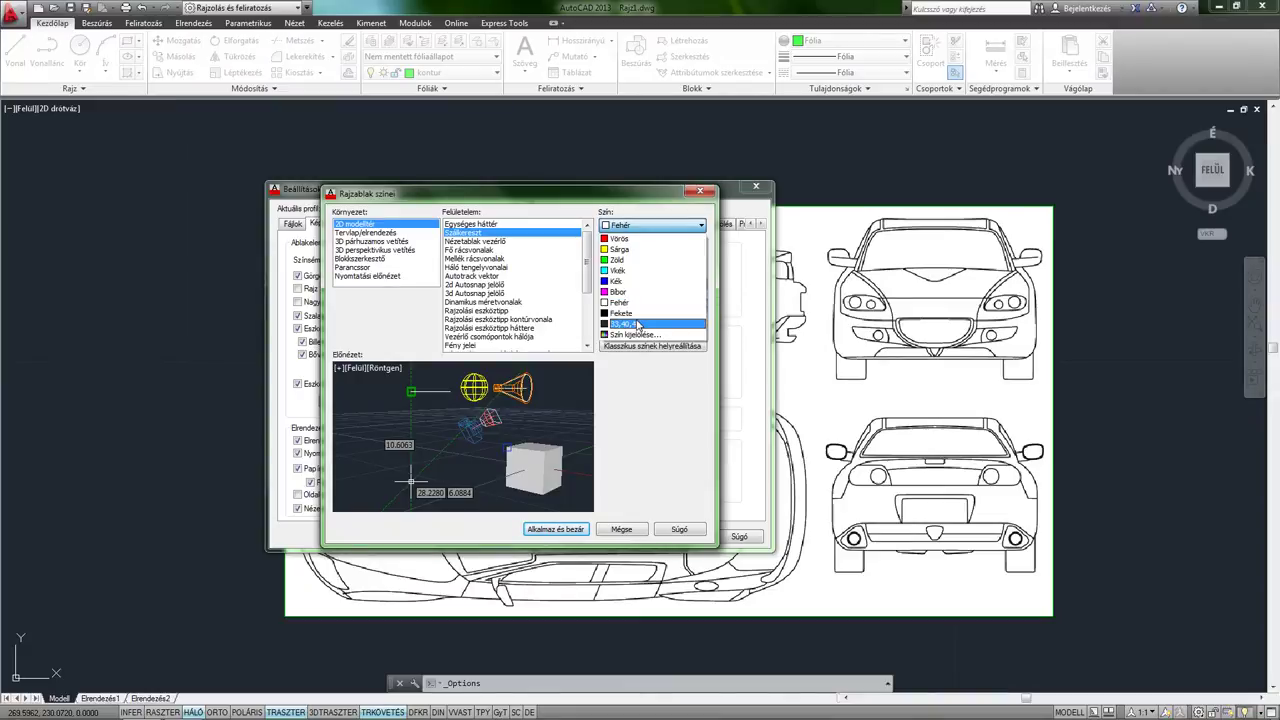
pyautogui.click(634, 292)
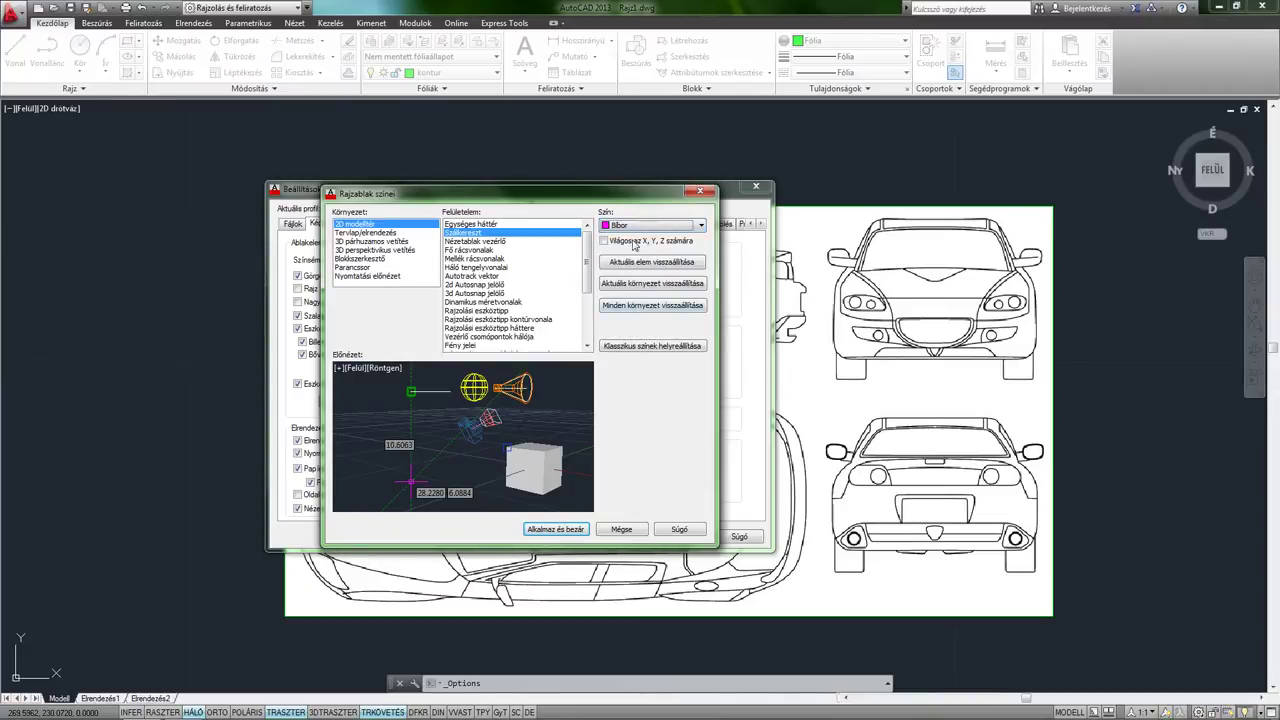
pyautogui.click(556, 529)
pyautogui.click(578, 537)
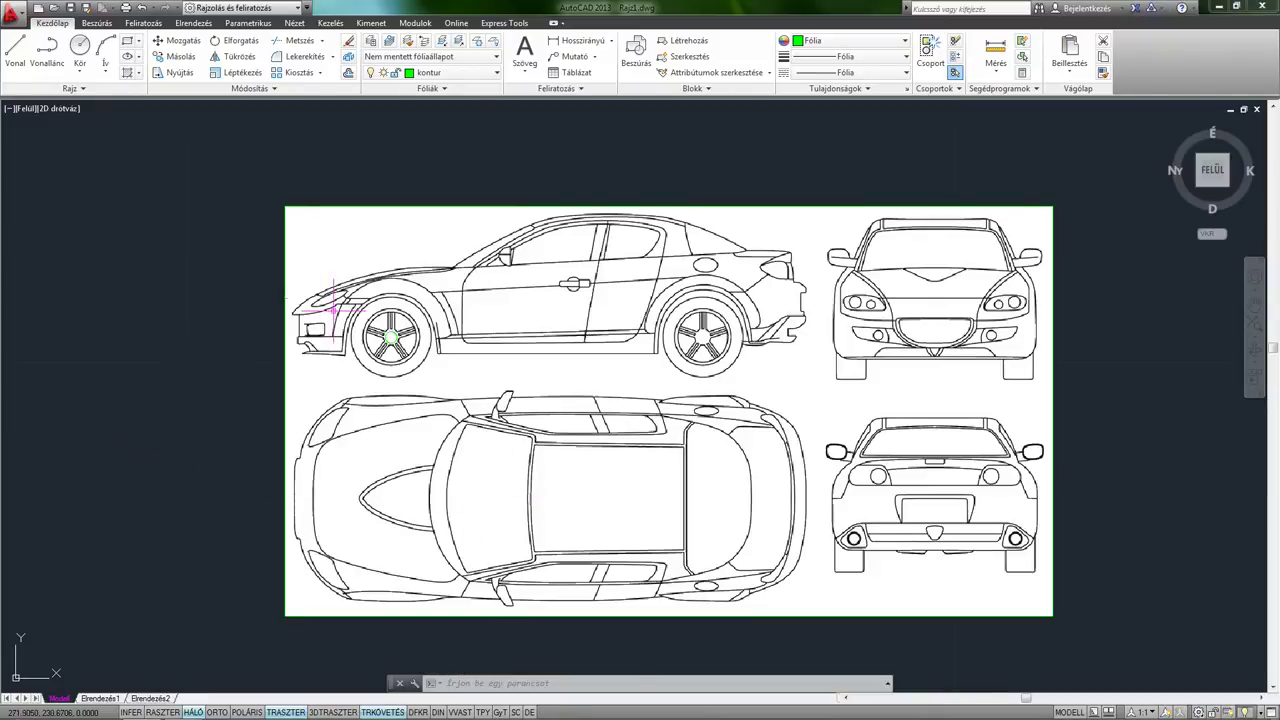
# Draw hub-centred circles at the front wheel's rim and at the tyre's outer edge.
pyautogui.scroll(3, 383, 326)
pyautogui.scroll(2, 386, 328)
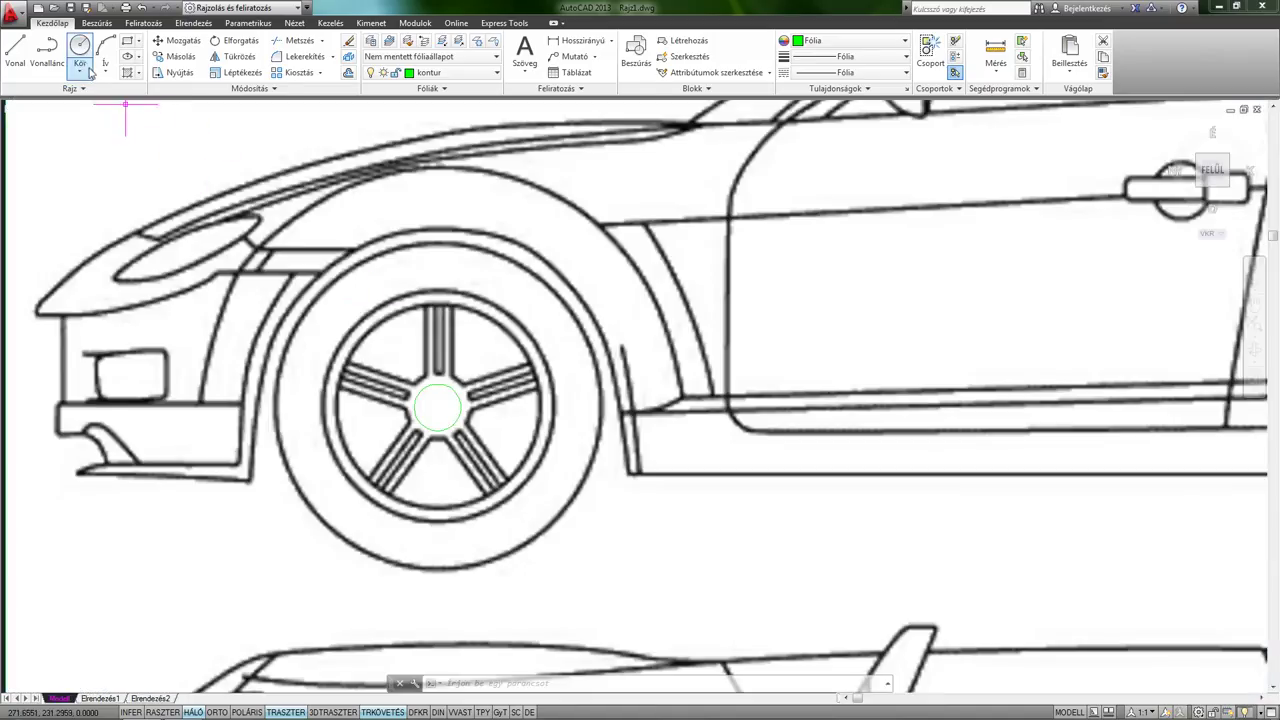
pyautogui.click(79, 50)
pyautogui.scroll(2, 440, 408)
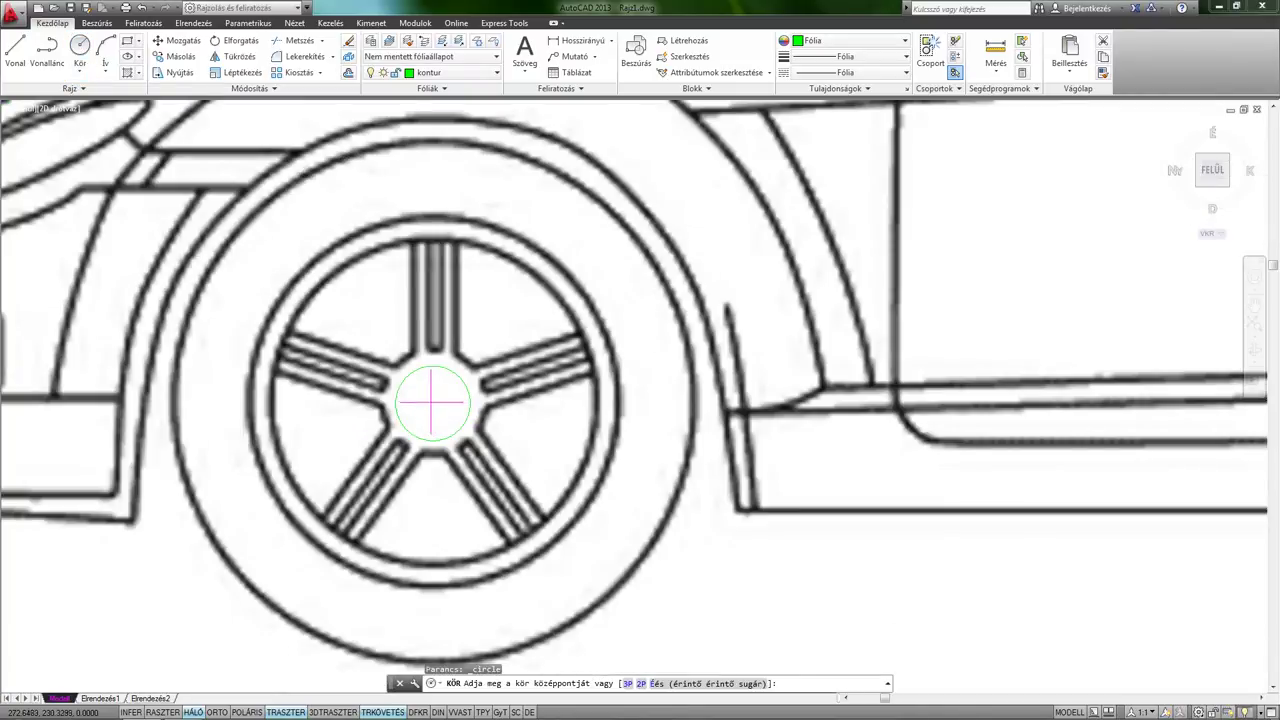
pyautogui.click(433, 404)
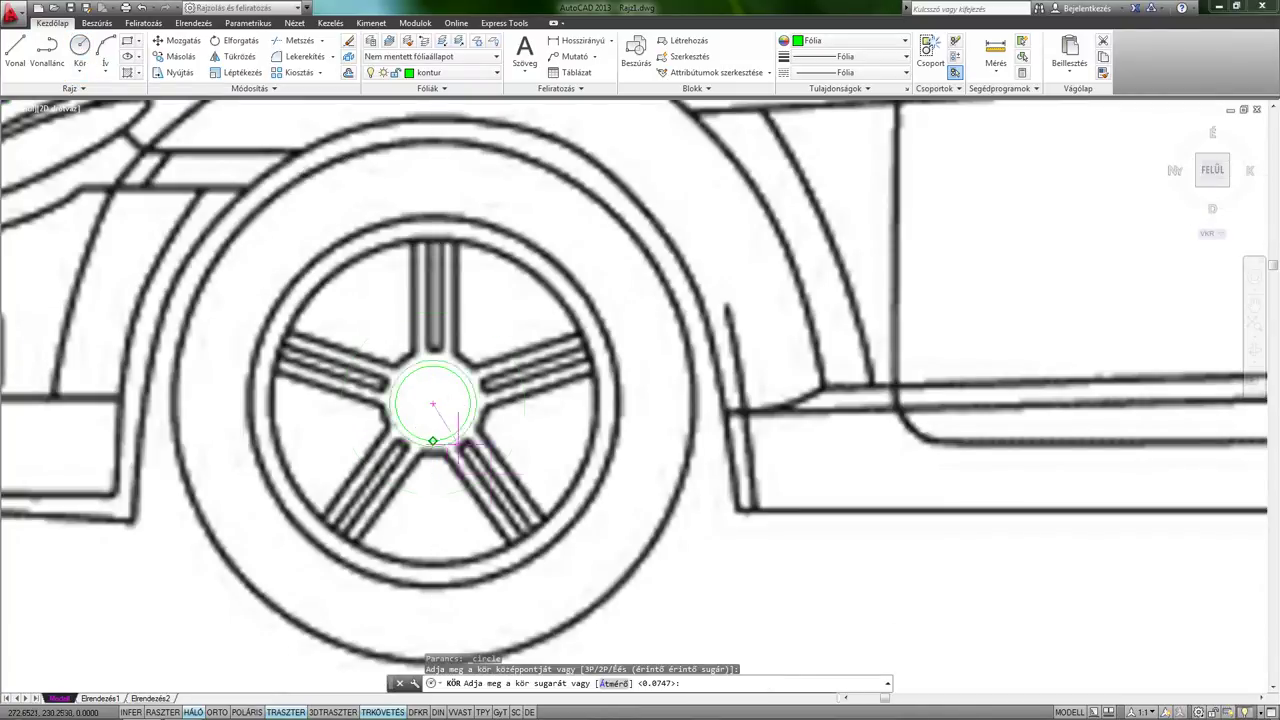
pyautogui.click(531, 527)
pyautogui.click(79, 50)
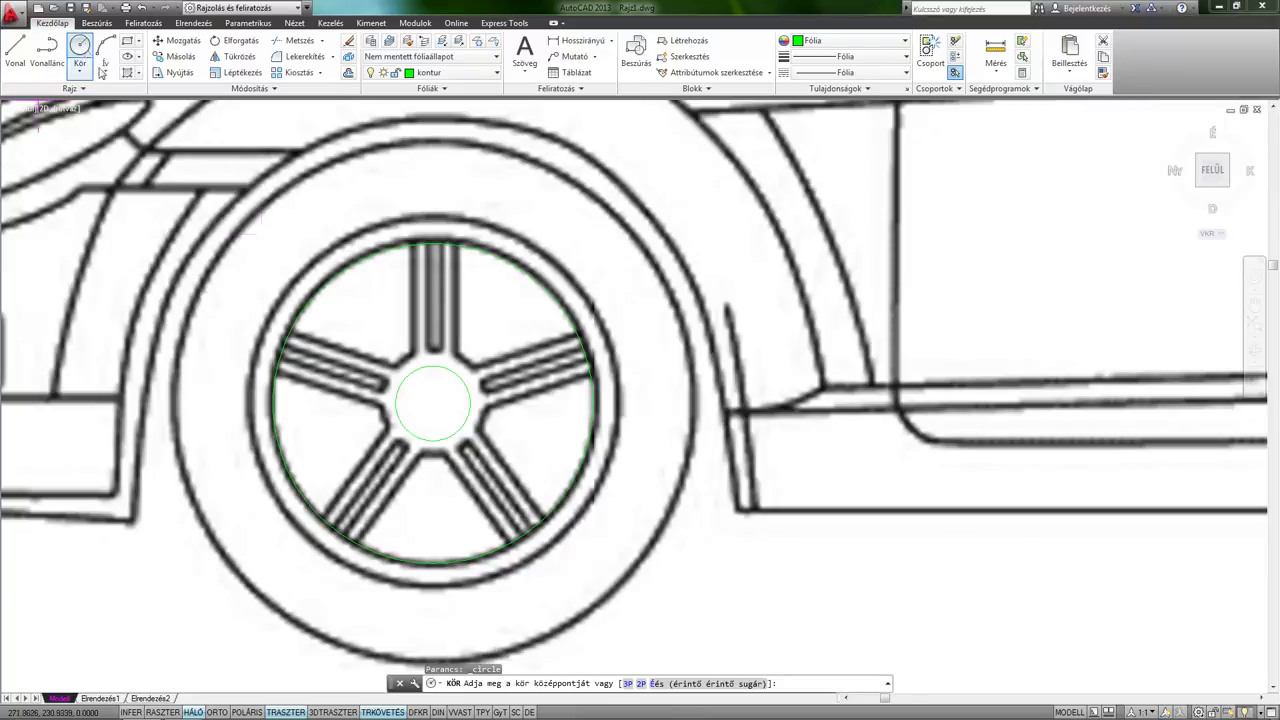
pyautogui.click(433, 404)
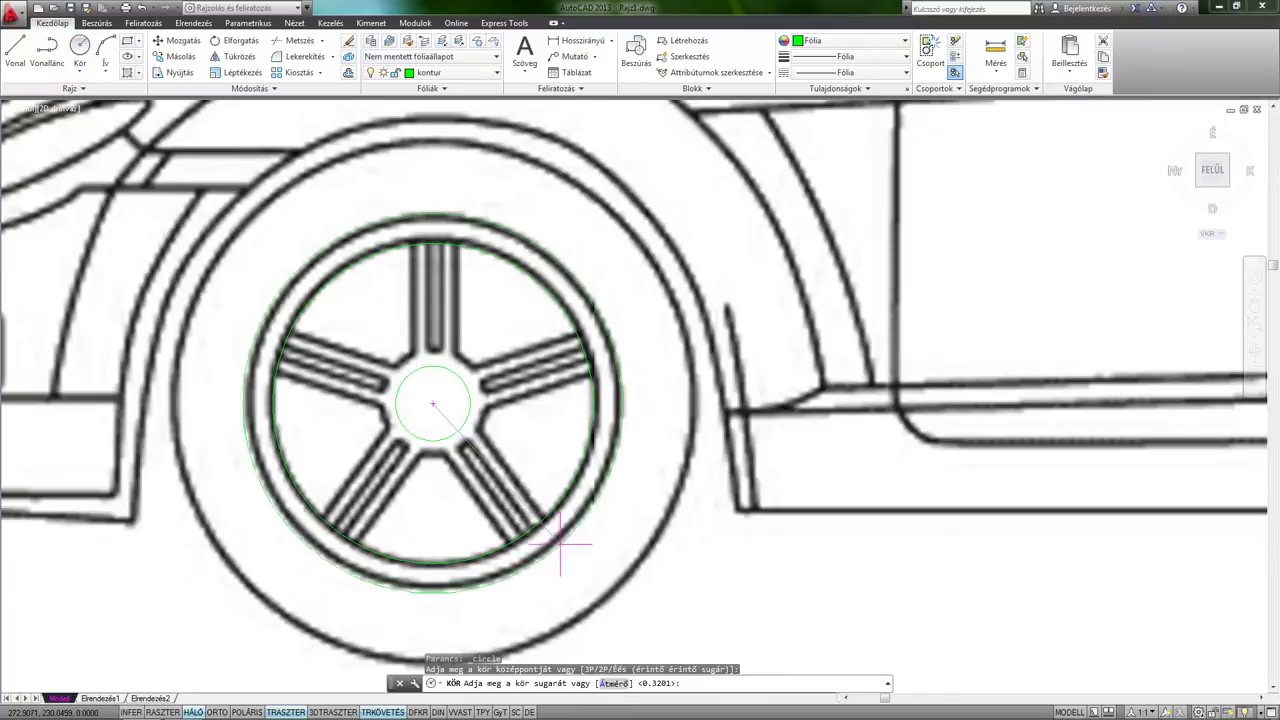
pyautogui.press('Return')
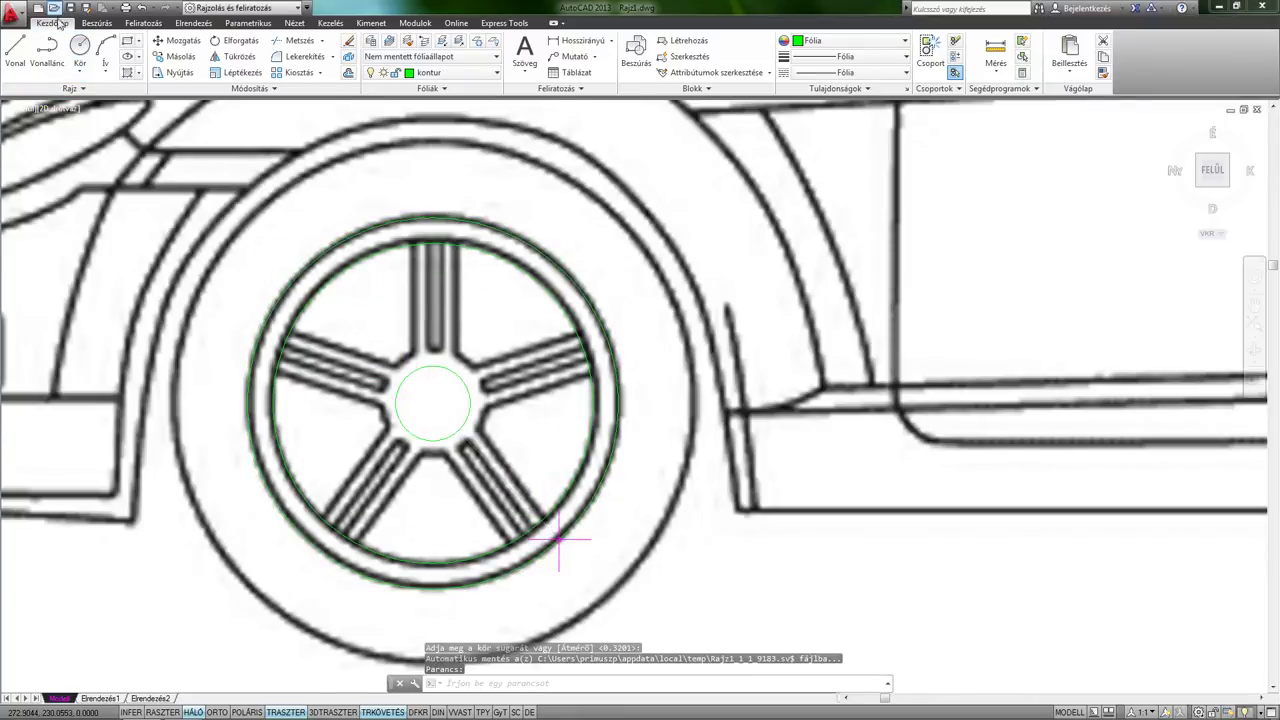
pyautogui.press('Return')
pyautogui.click(433, 404)
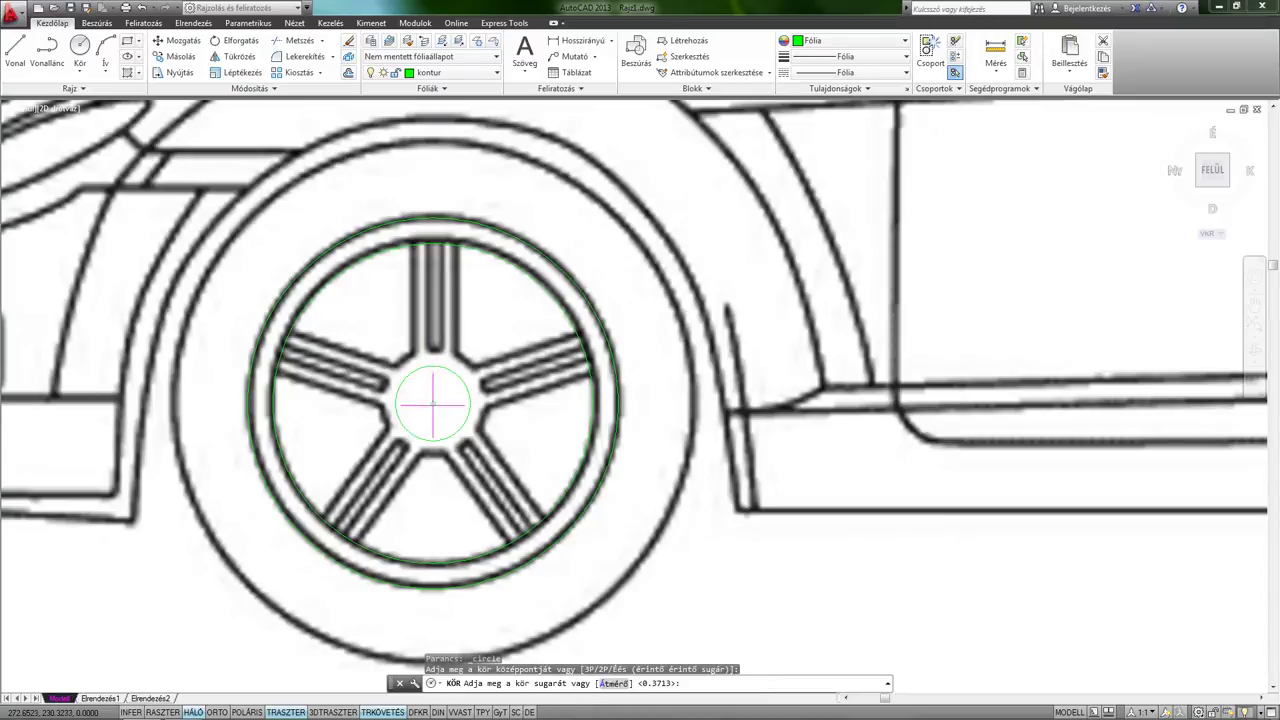
pyautogui.click(602, 599)
# Add one more hub-centred circle sized just outside the tyre.
pyautogui.scroll(-5, 528, 400)
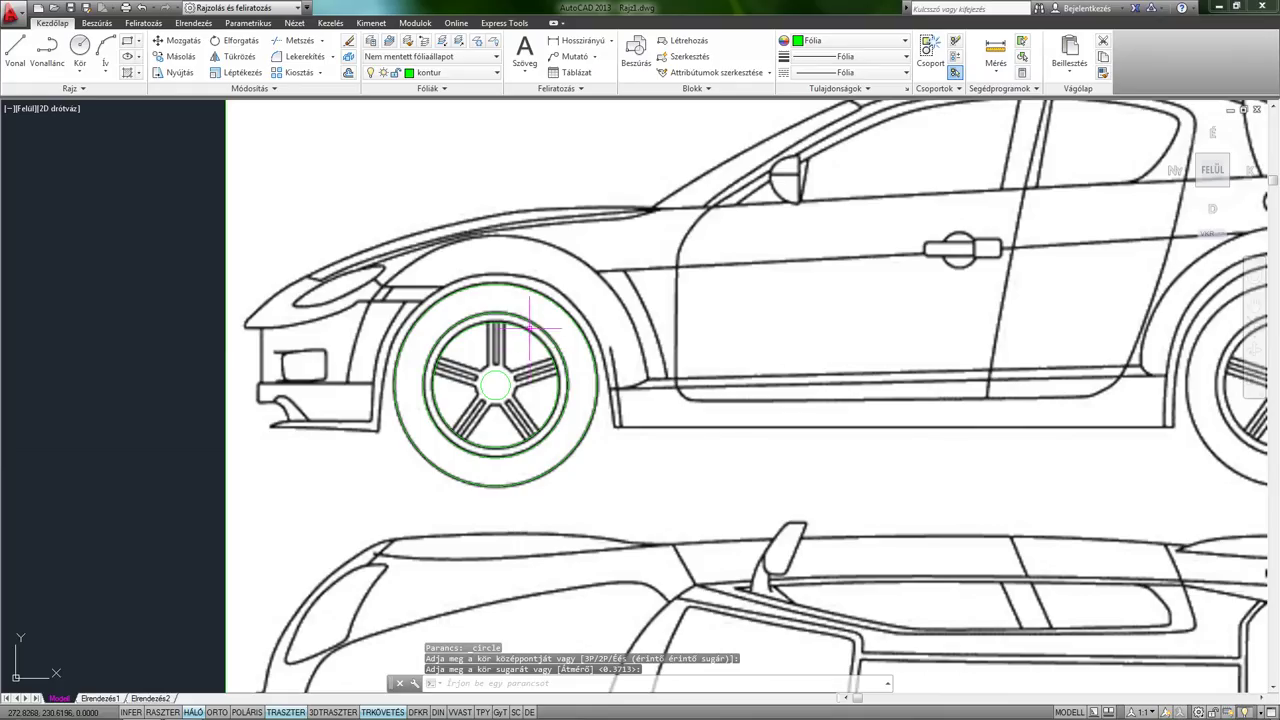
pyautogui.moveTo(491, 404); pyautogui.dragTo(512, 340, button='middle')
pyautogui.scroll(-2, 437, 354)
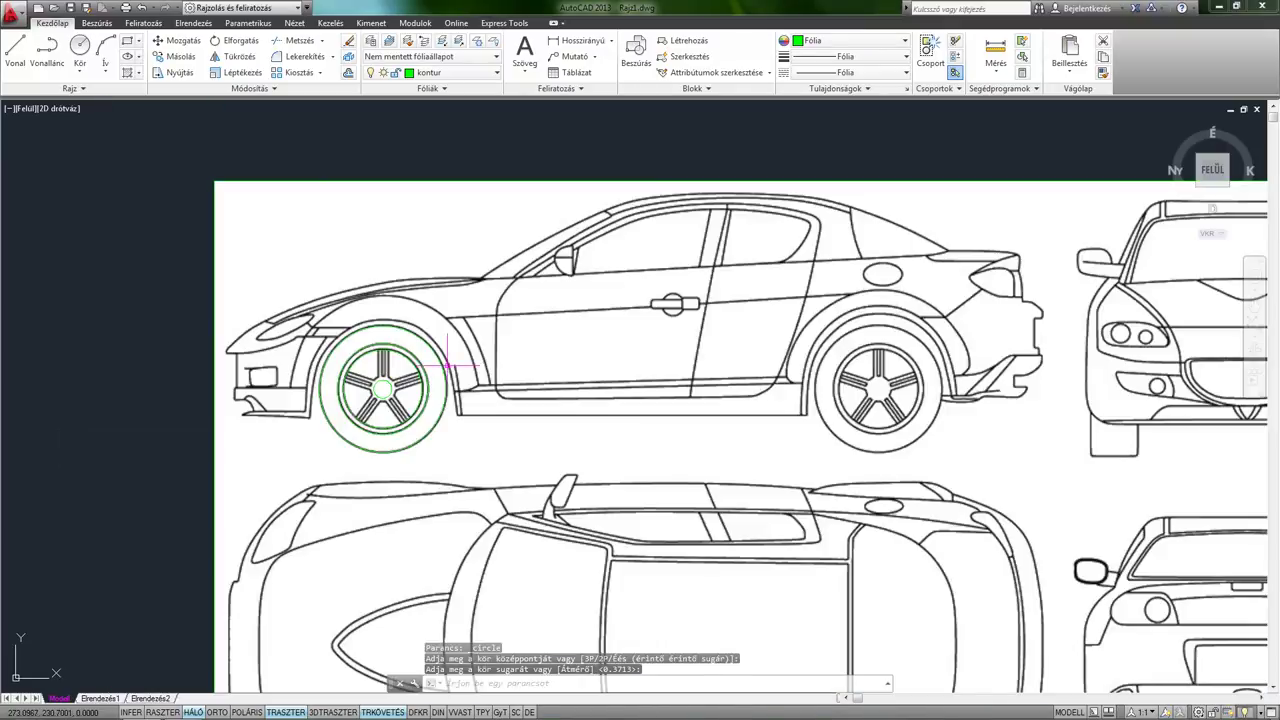
pyautogui.scroll(2, 420, 333)
pyautogui.click(80, 47)
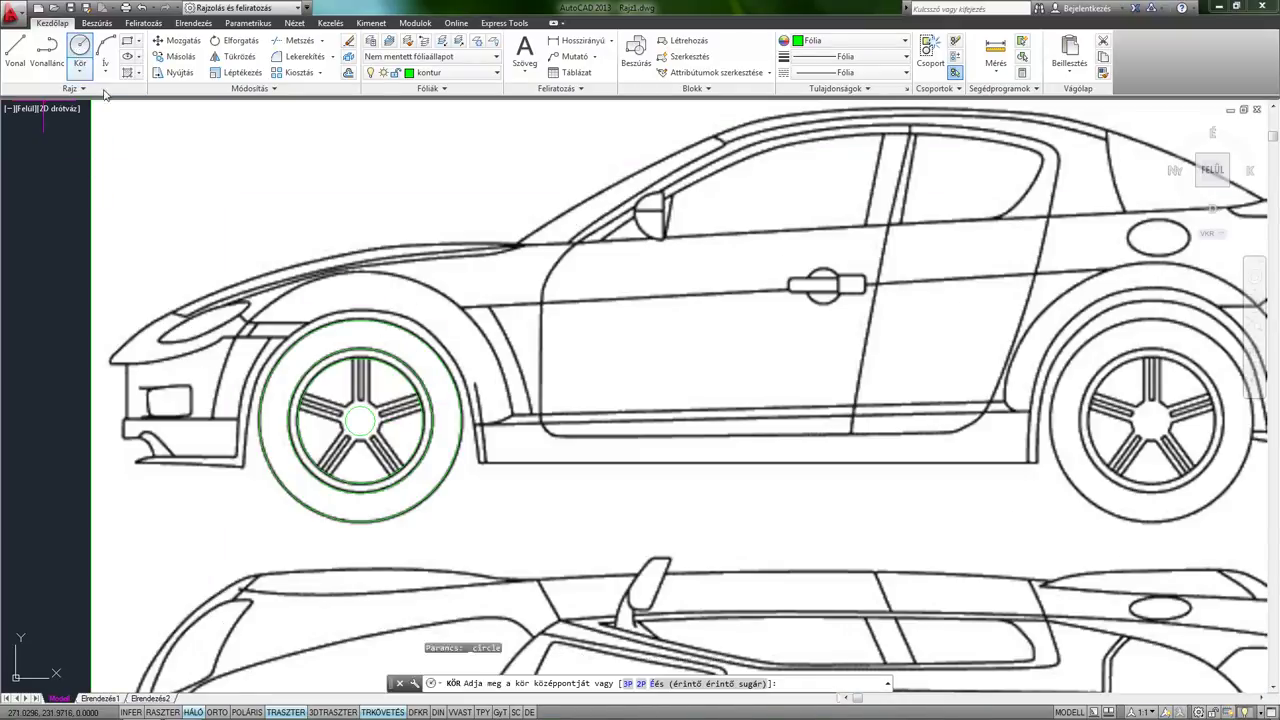
pyautogui.click(360, 421)
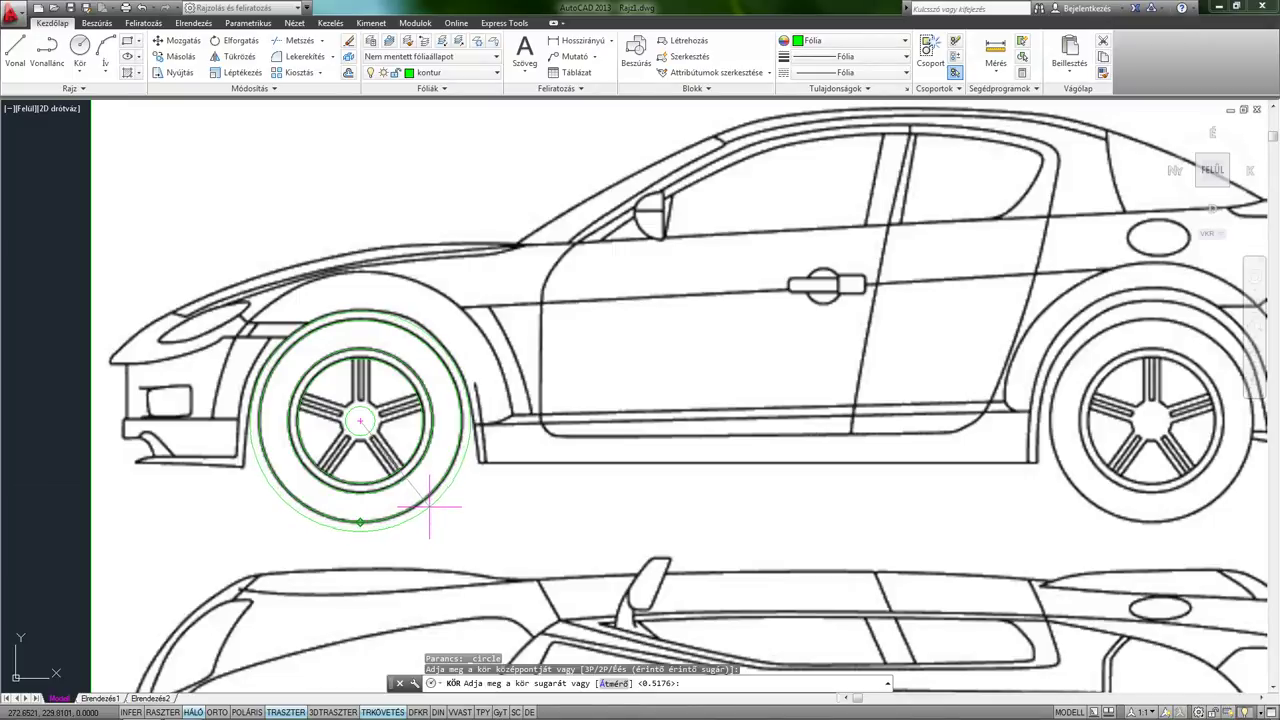
pyautogui.click(430, 508)
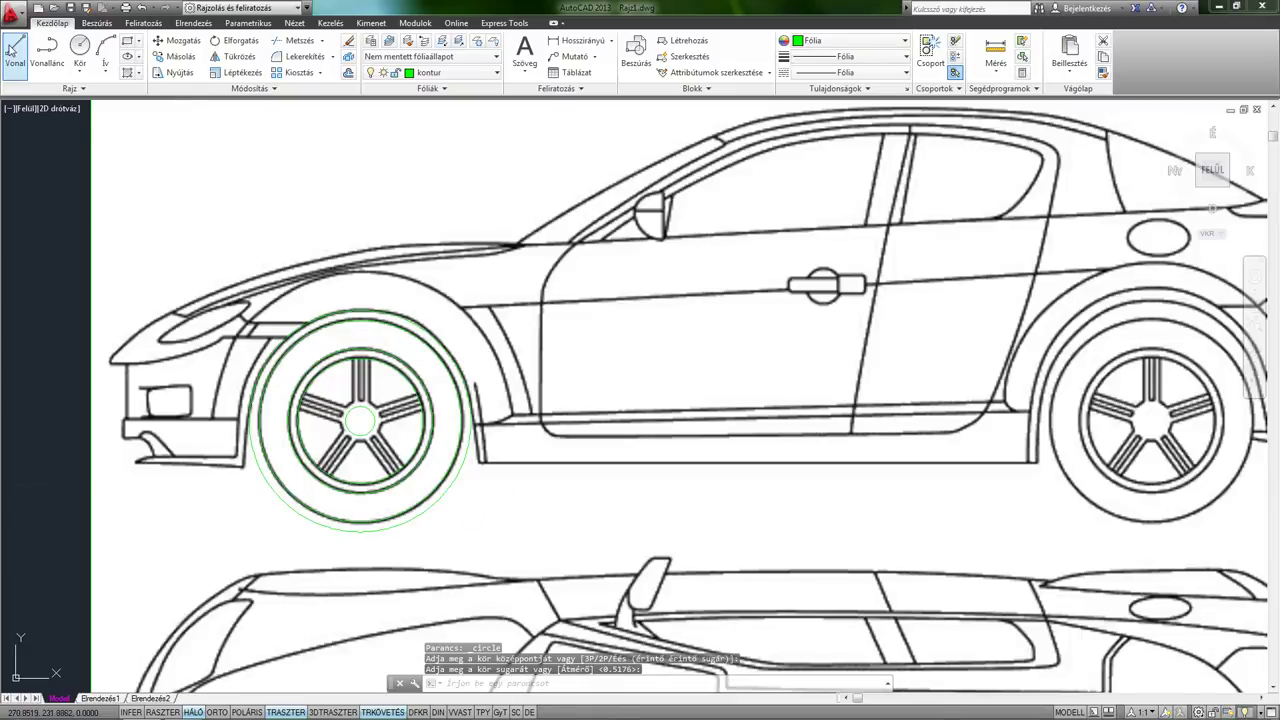
# Start a polyline (PL) near the sill, try a tangent snap to the wheel, then cancel.
pyautogui.write('pl')
pyautogui.press('Return')
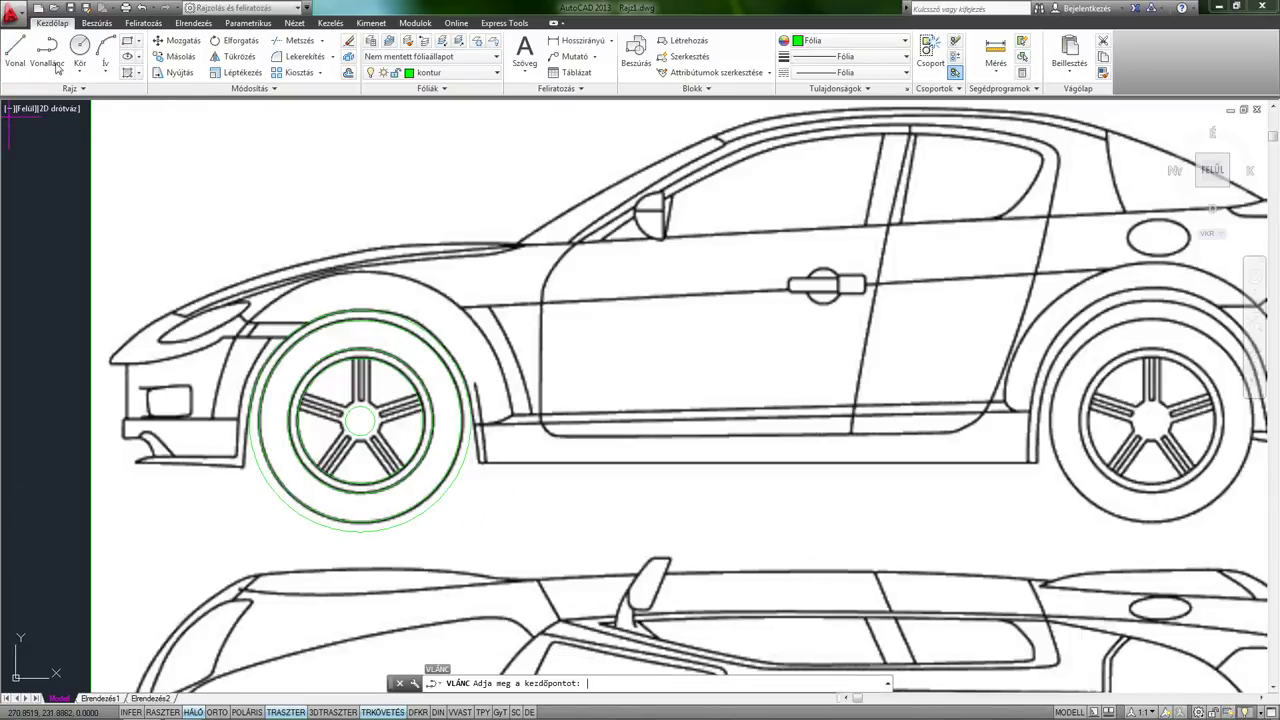
pyautogui.scroll(4, 550, 480)
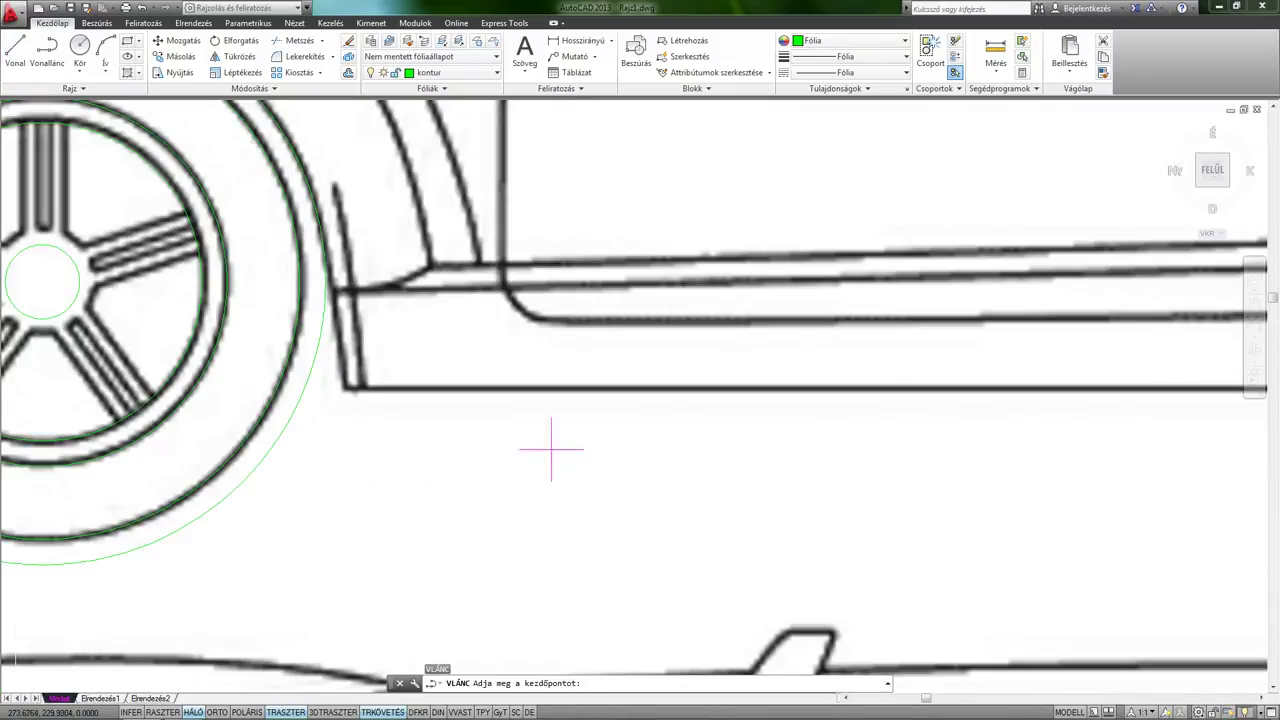
pyautogui.click(343, 391)
pyautogui.keyDown('shift'); pyautogui.rightClick(337, 263); pyautogui.keyUp('shift')
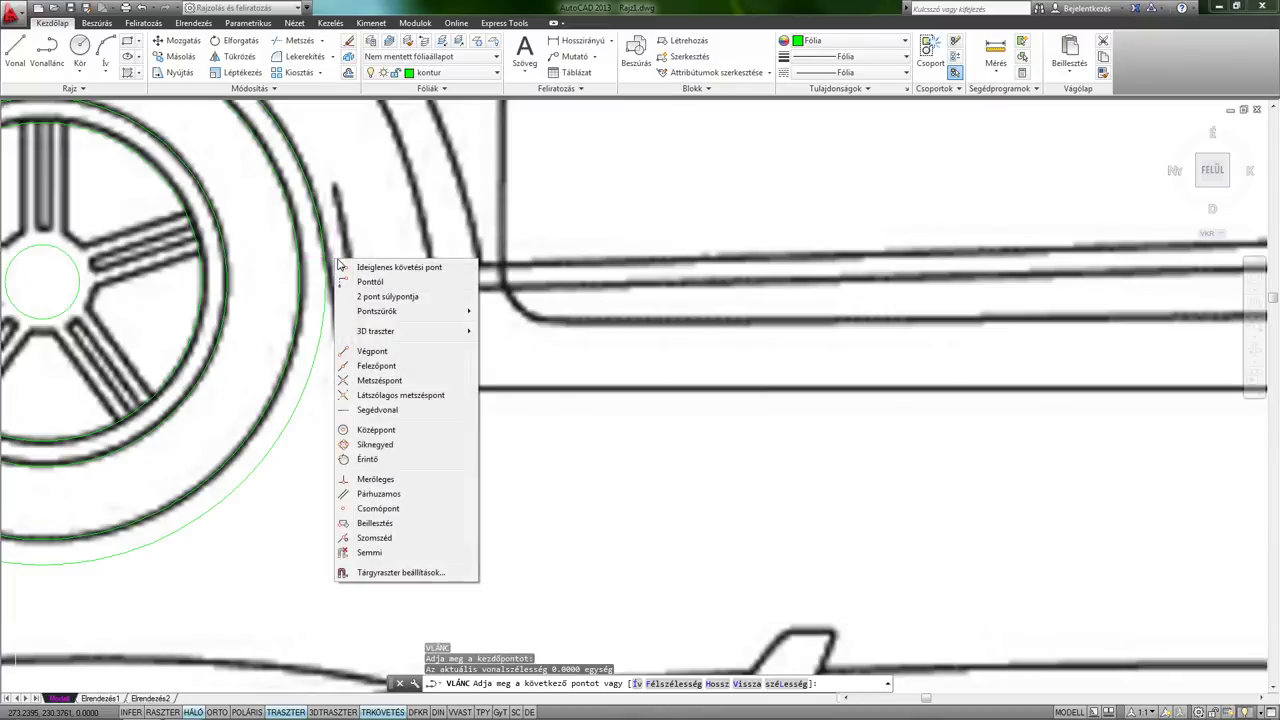
pyautogui.click(370, 459)
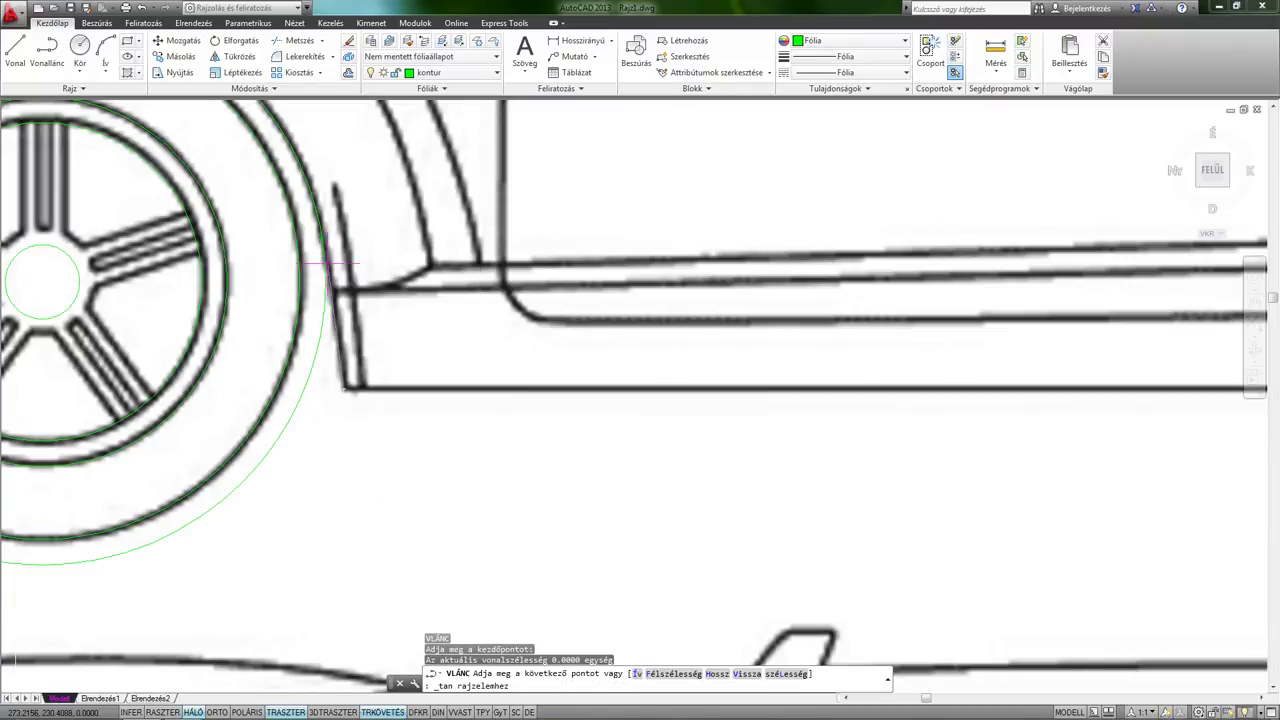
pyautogui.press('Escape')
pyautogui.press('Return')
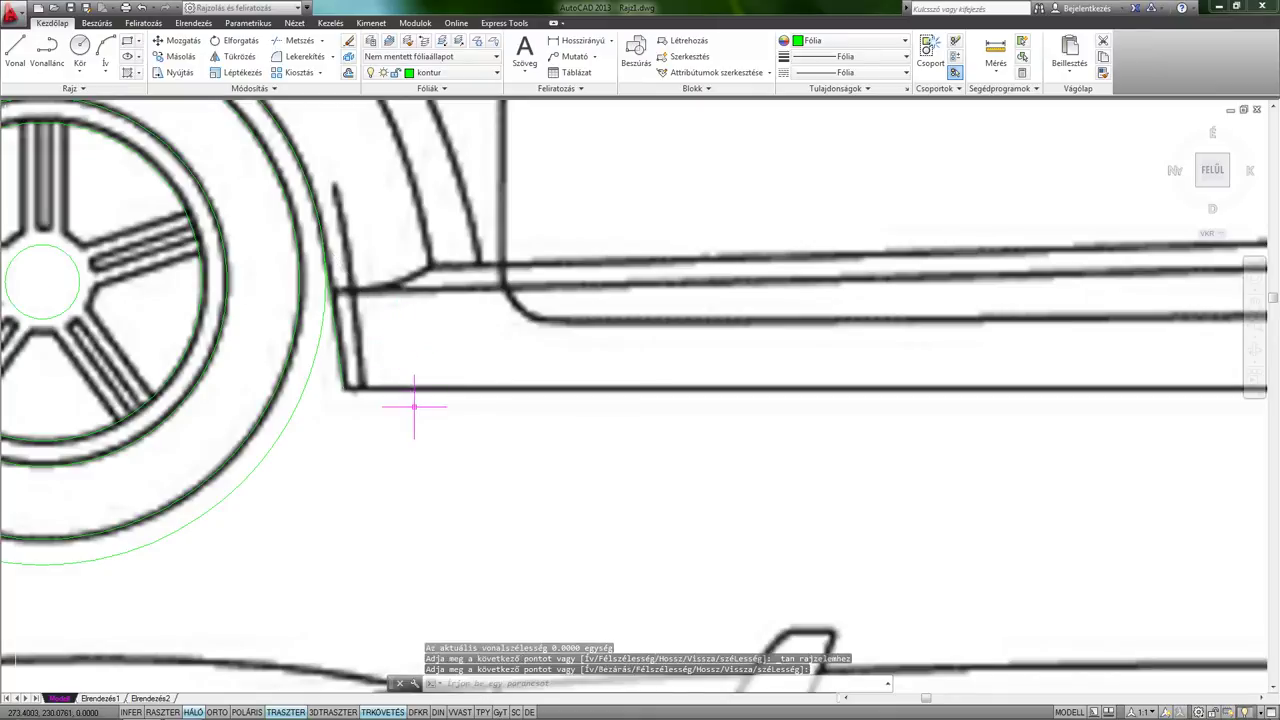
# Draw an orthogonal polyline from the sill's lower corner along its bottom toward the rear wheel.
pyautogui.click(348, 390)
pyautogui.scroll(-5, 348, 390)
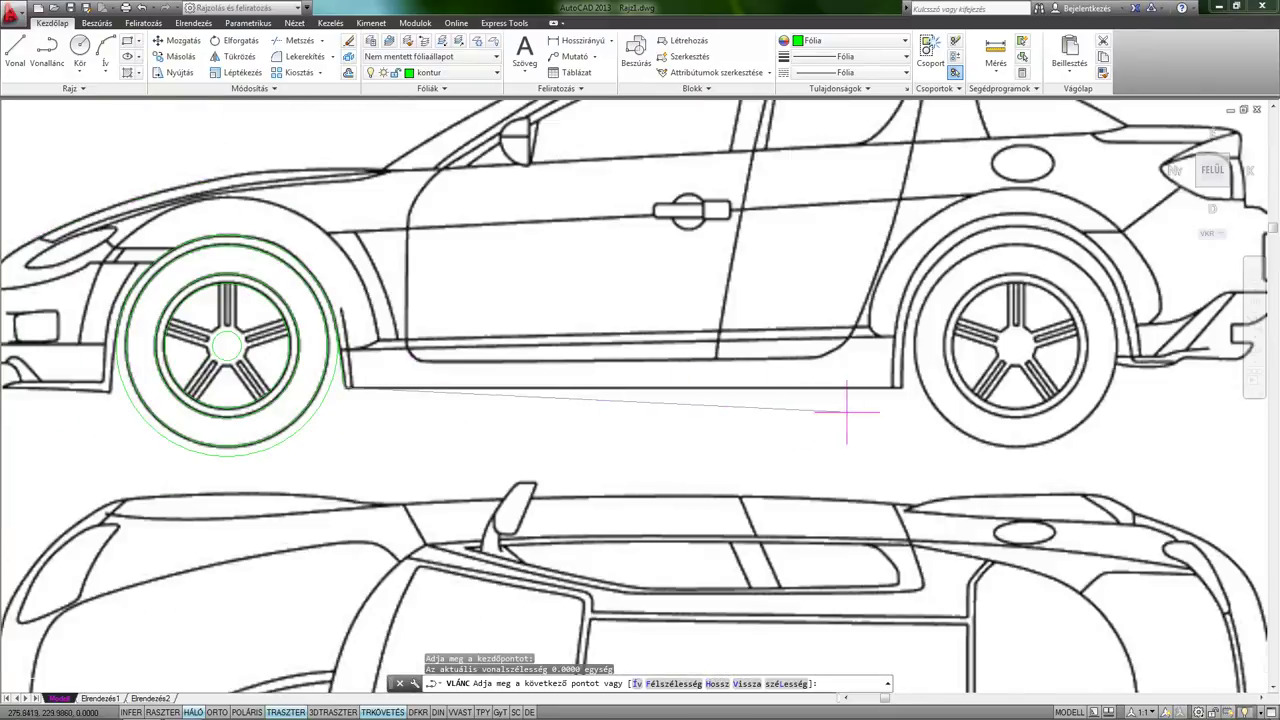
pyautogui.press('F8')
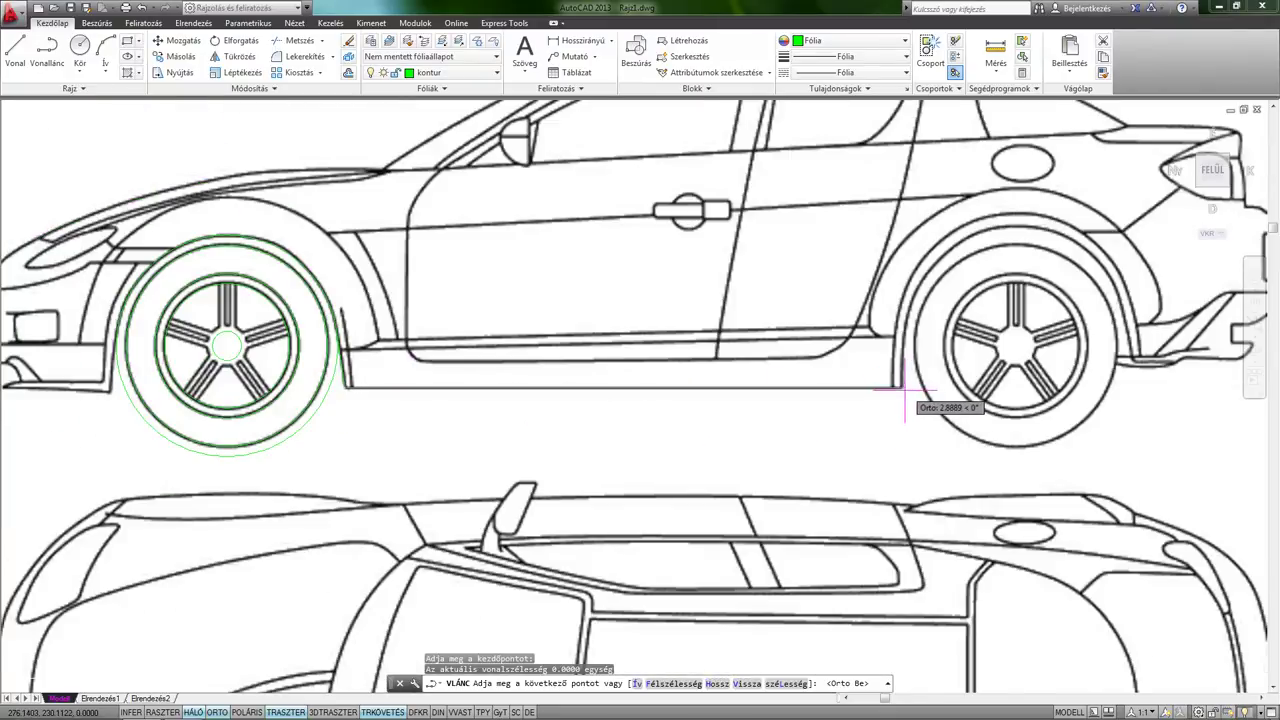
pyautogui.click(900, 387)
pyautogui.press('Escape')
pyautogui.moveTo(331, 400); pyautogui.dragTo(468, 405, button='middle')
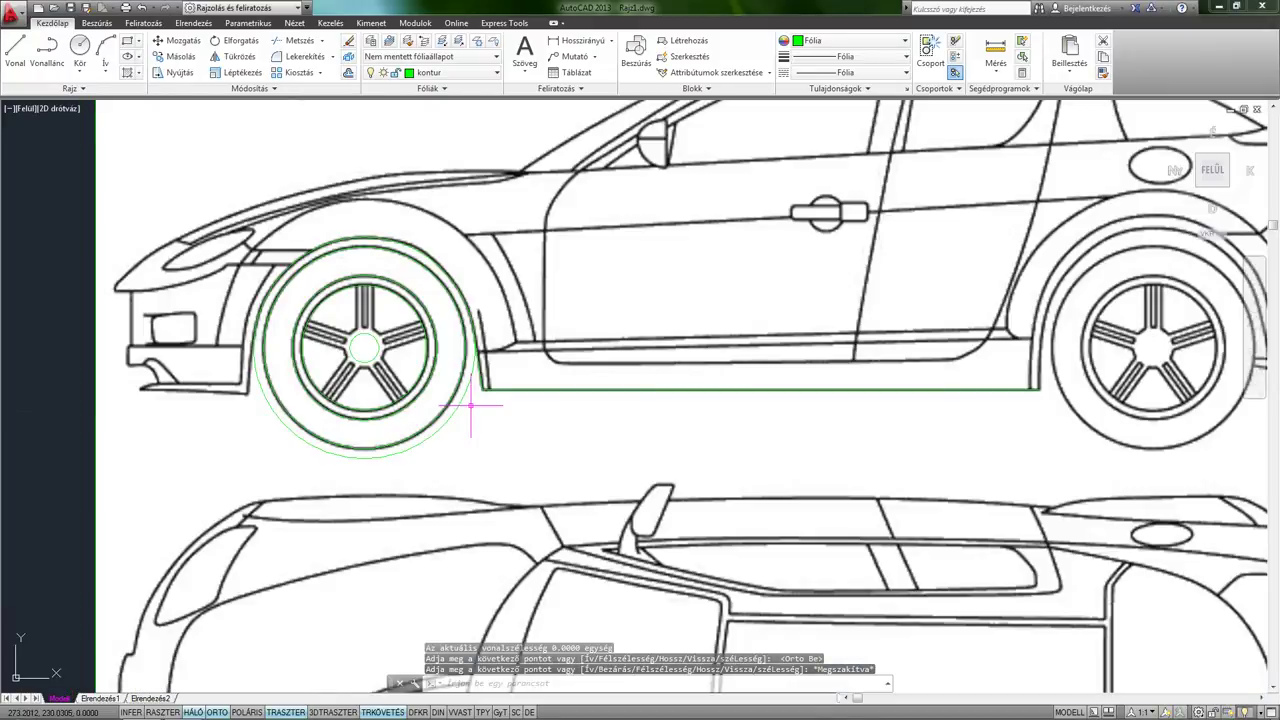
# Draw a line from the fender's lower corner to the front bumper's lower tip.
pyautogui.scroll(2, 214, 357)
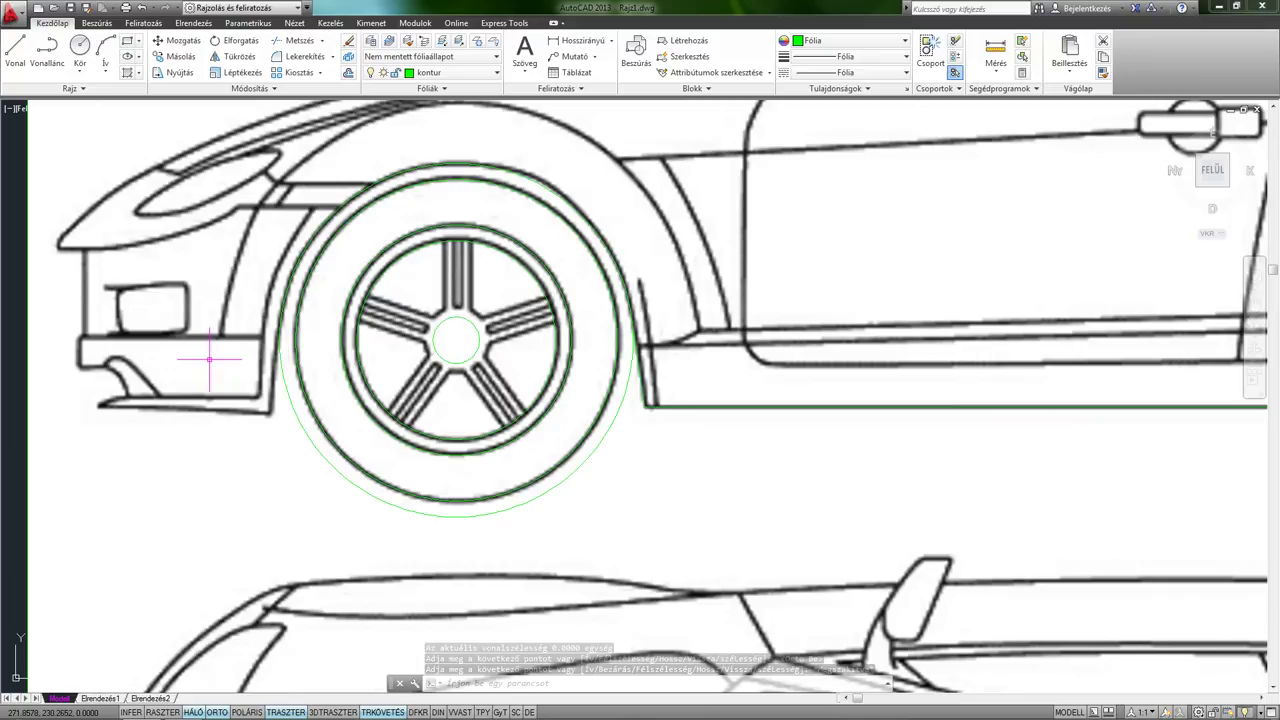
pyautogui.write('l')
pyautogui.press('Return')
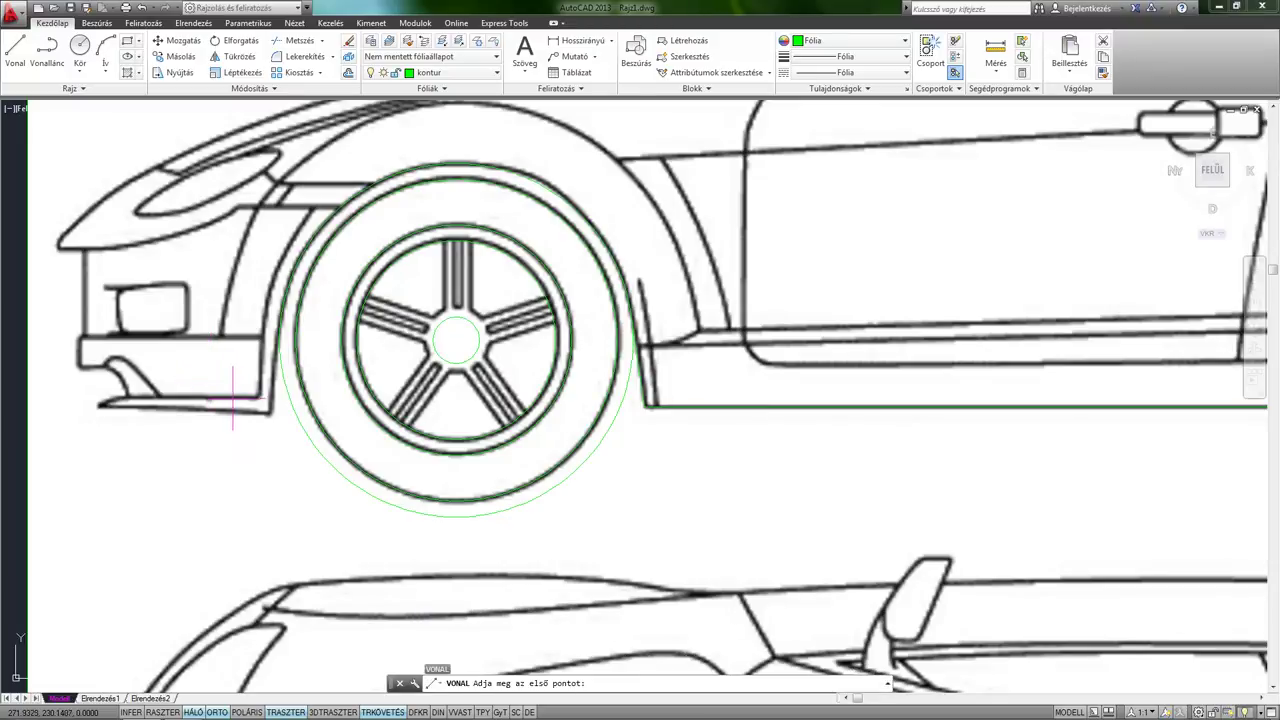
pyautogui.click(266, 411)
pyautogui.keyDown('shift'); pyautogui.rightClick(273, 383); pyautogui.keyUp('shift')
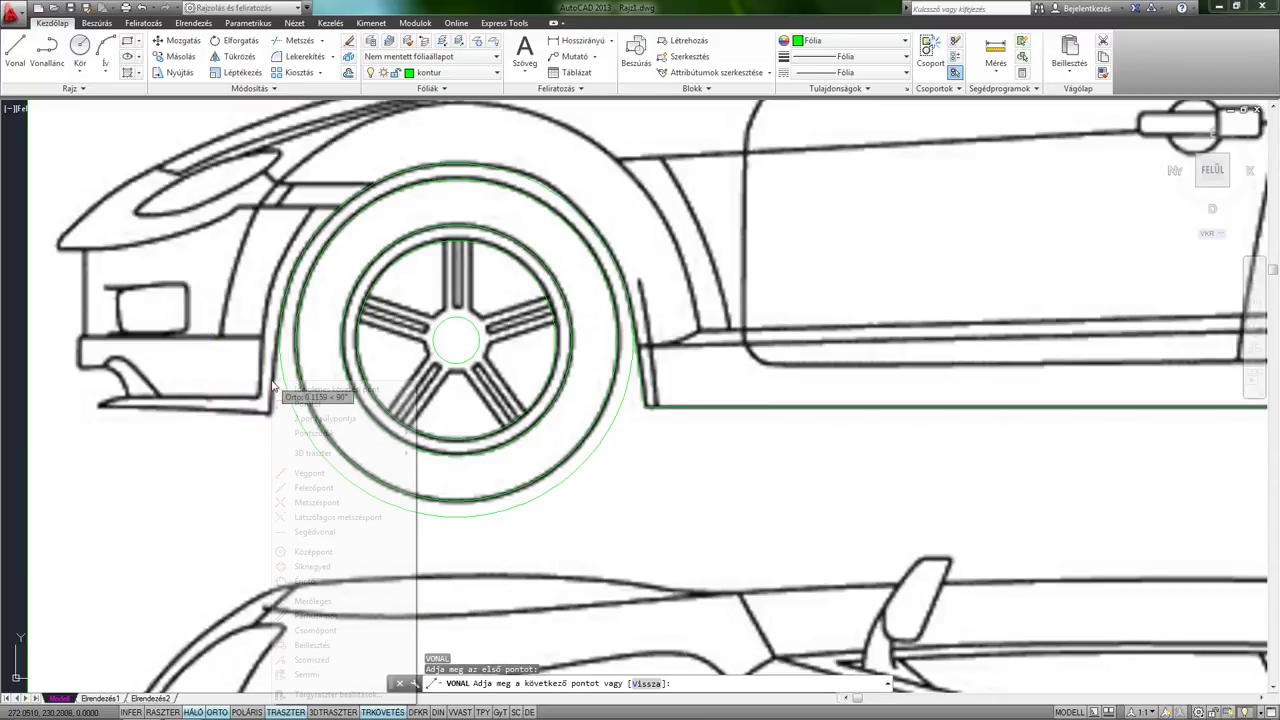
pyautogui.click(304, 581)
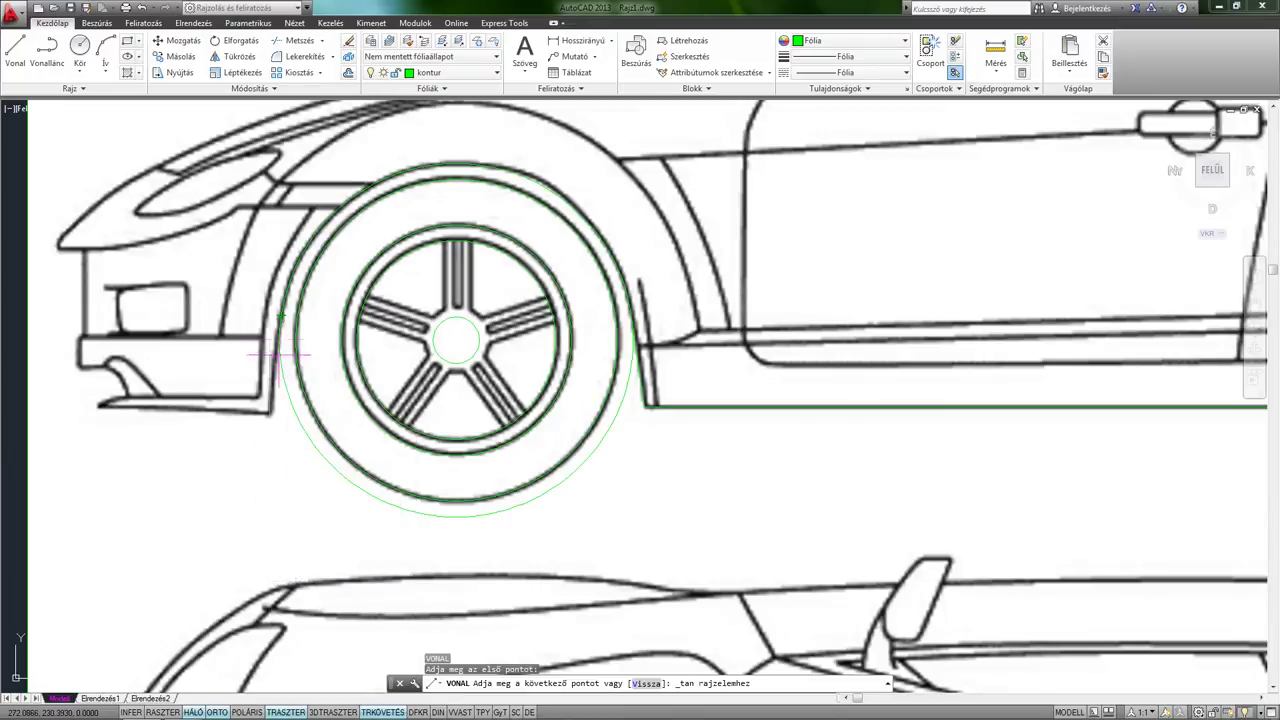
pyautogui.click(280, 318)
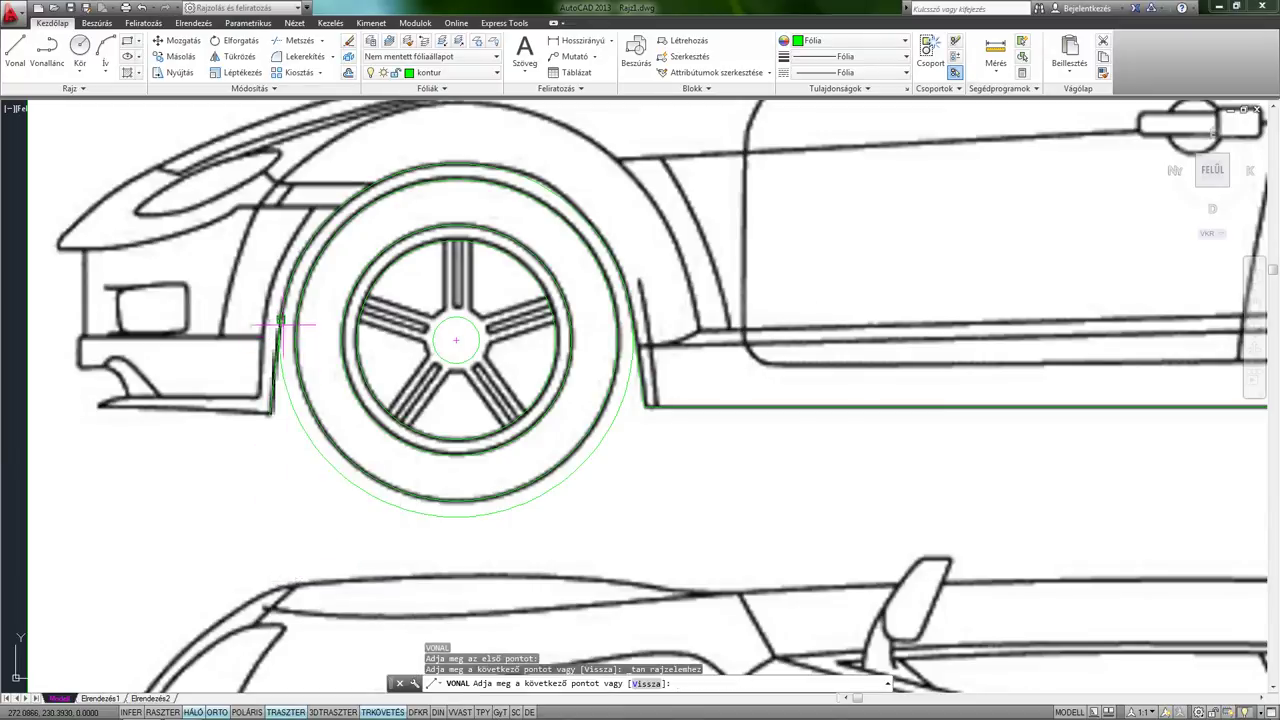
pyautogui.click(15, 50)
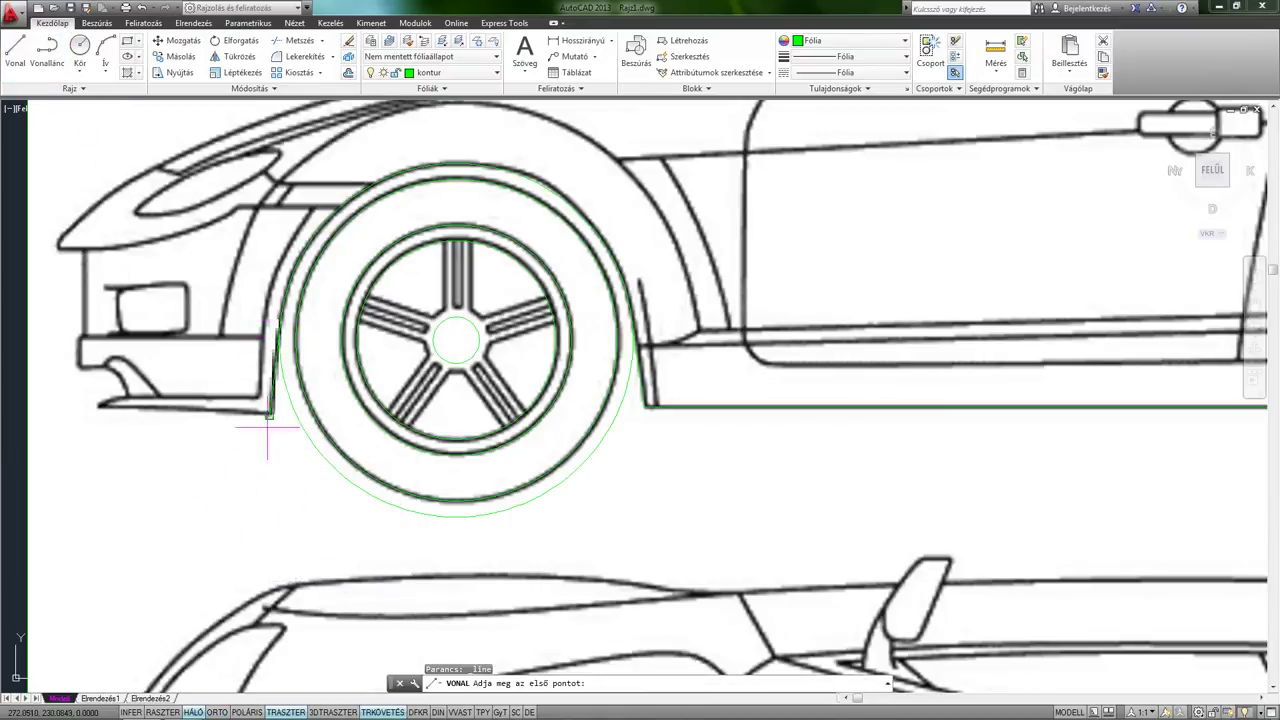
pyautogui.click(268, 414)
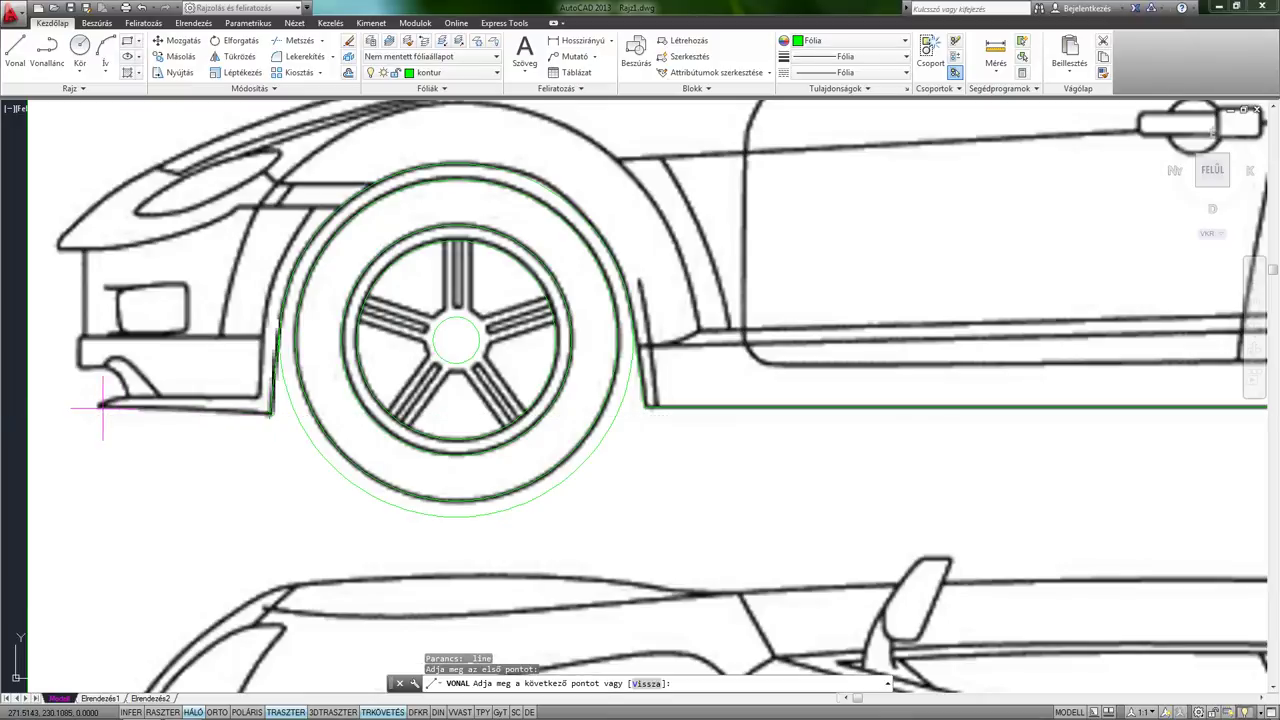
pyautogui.press('F8')
pyautogui.press('F8')
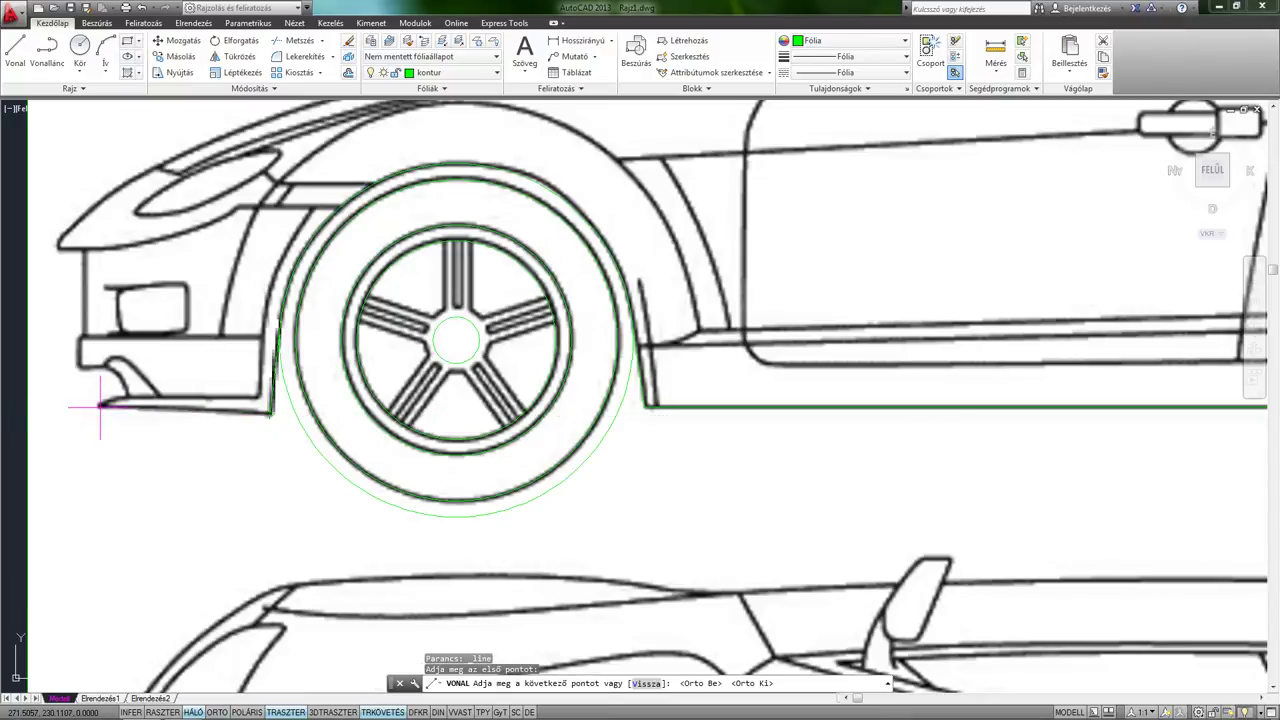
pyautogui.click(100, 406)
pyautogui.press('Escape')
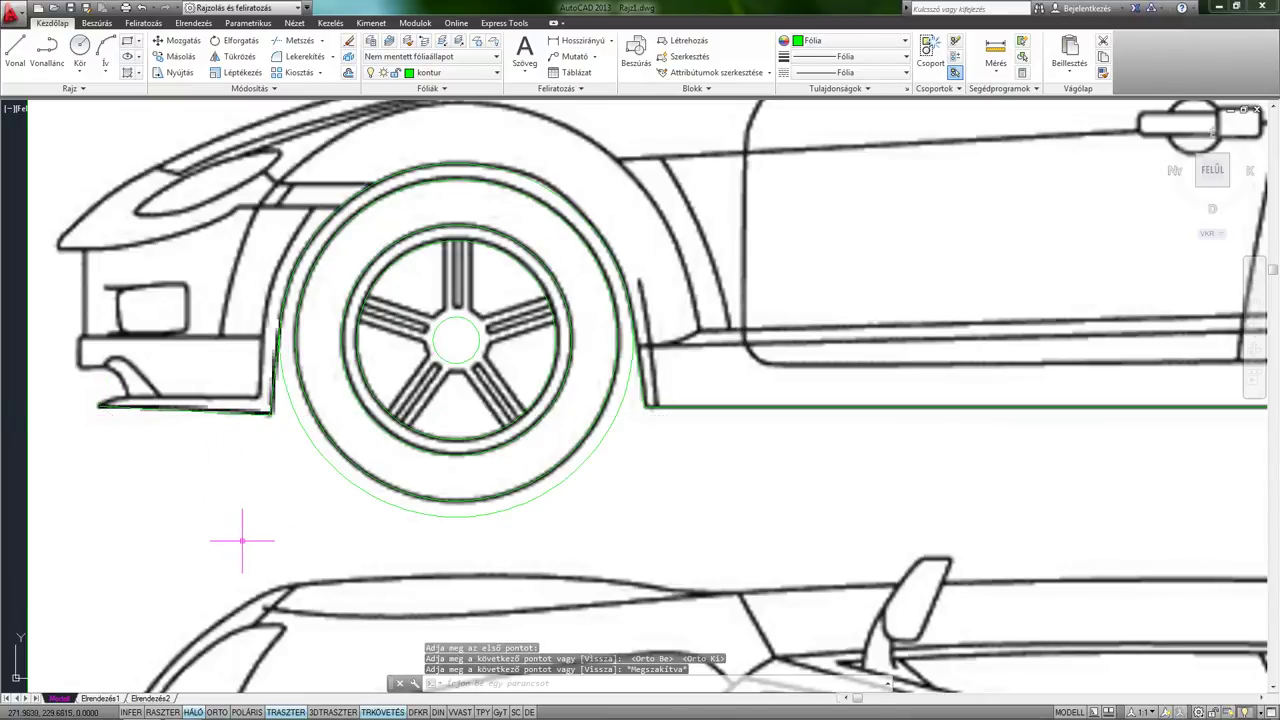
# Trim the outer wheel circle below the two sill lines into an arch using TRIM (me).
pyautogui.write('me')
pyautogui.press('Return')
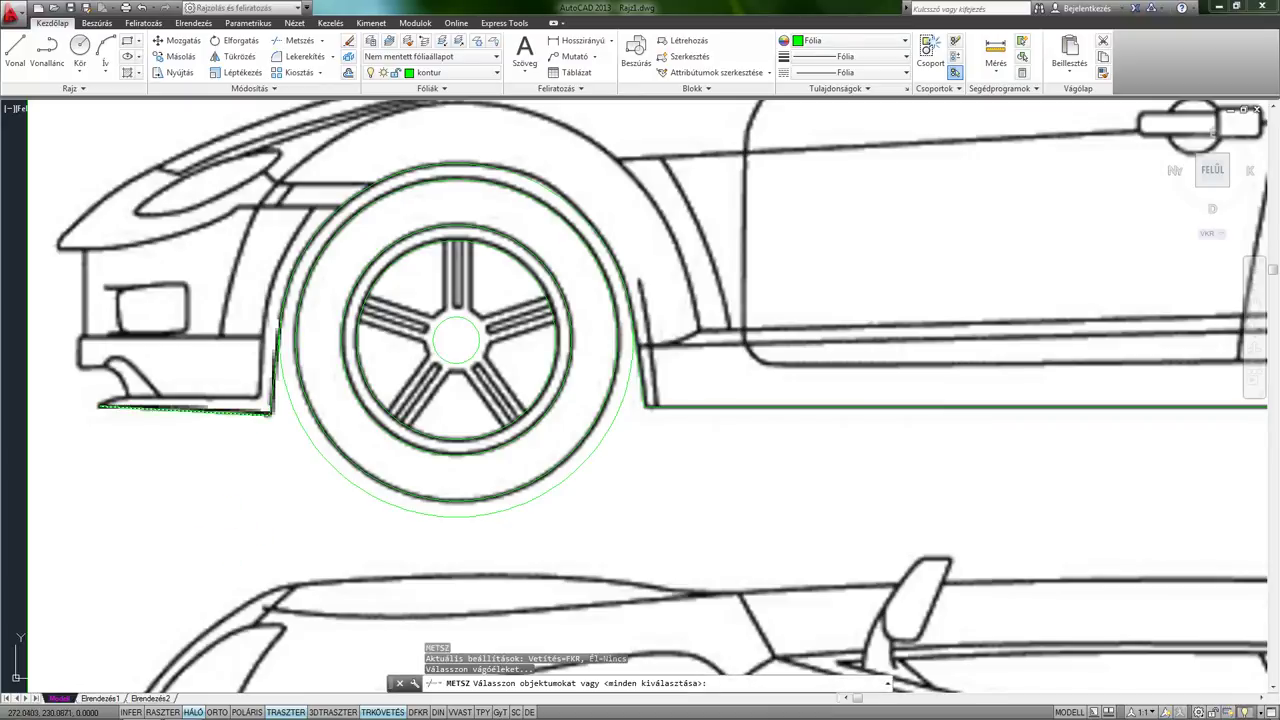
pyautogui.click(433, 440)
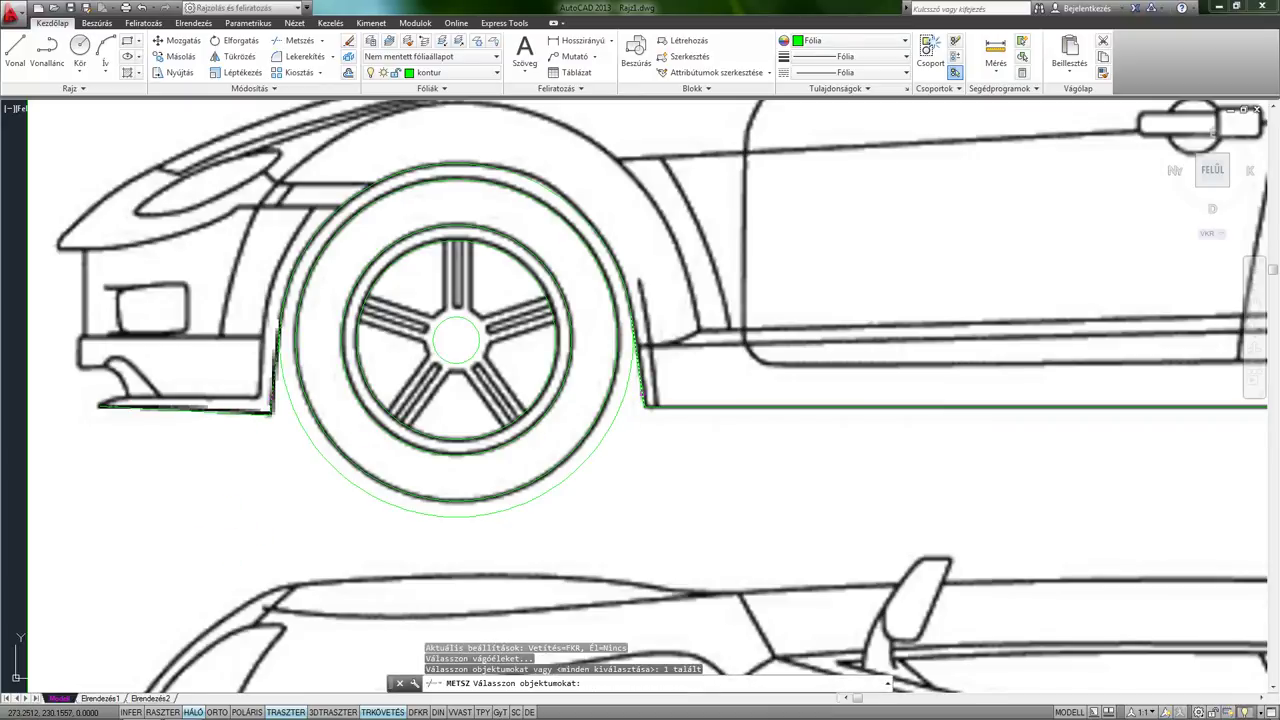
pyautogui.click(641, 392)
pyautogui.press('Return')
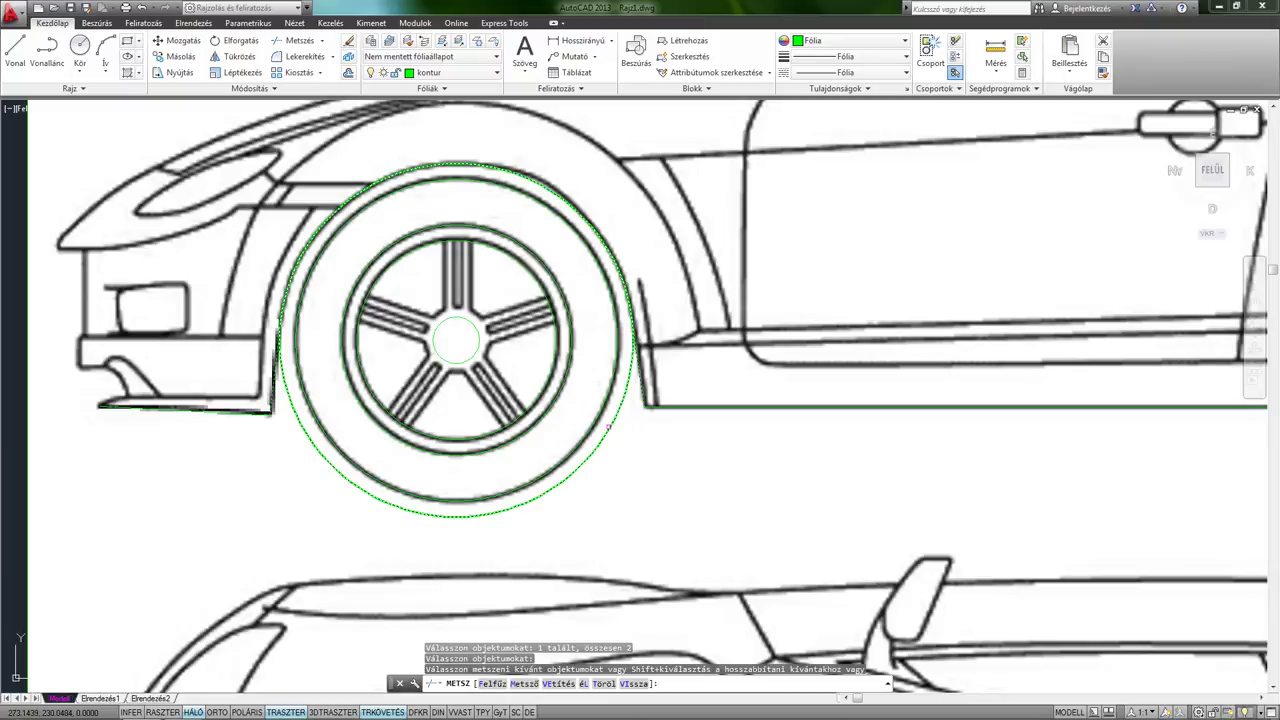
pyautogui.click(606, 426)
pyautogui.press('Return')
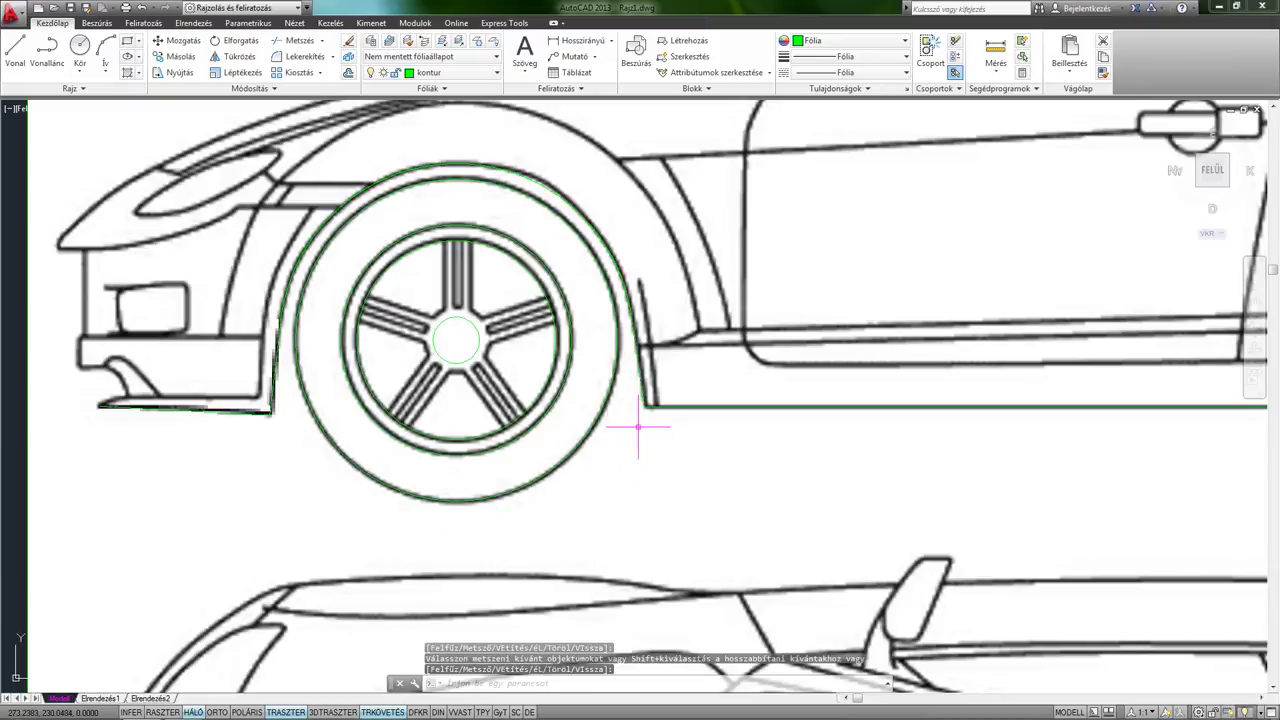
# Select the blueprint image, hide it with Kép megjelenítése to inspect the green contour, then show it again.
pyautogui.scroll(-2, 648, 423)
pyautogui.moveTo(651, 423)
pyautogui.mouseDown(button='middle')
pyautogui.moveTo(477, 430)
pyautogui.moveTo(460, 393)
pyautogui.mouseUp(button='middle')
pyautogui.scroll(-1, 477, 430)
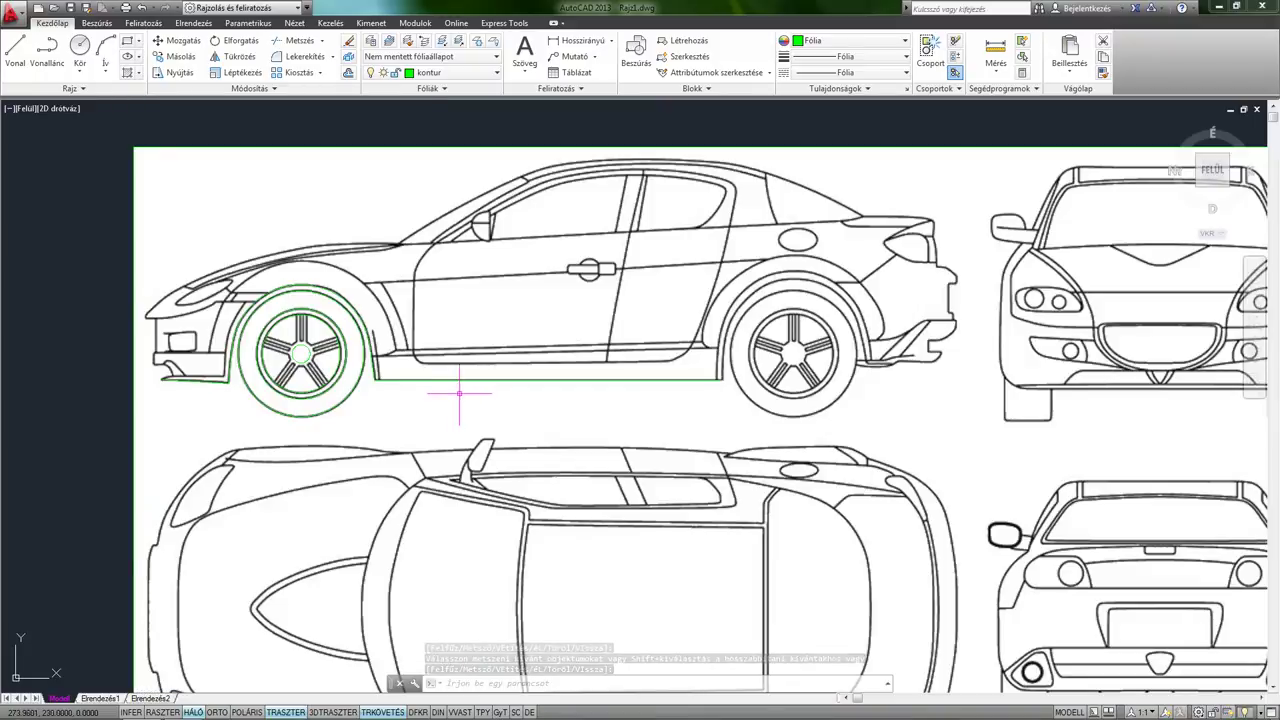
pyautogui.click(409, 149)
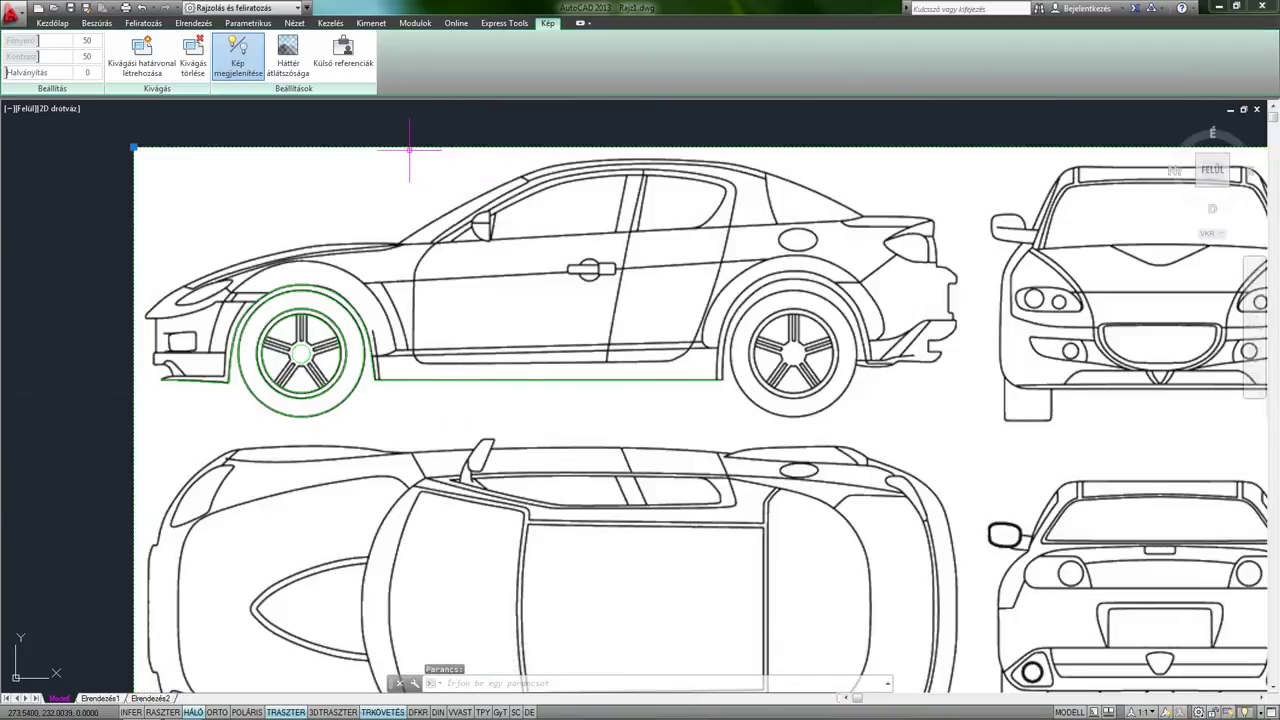
pyautogui.click(237, 66)
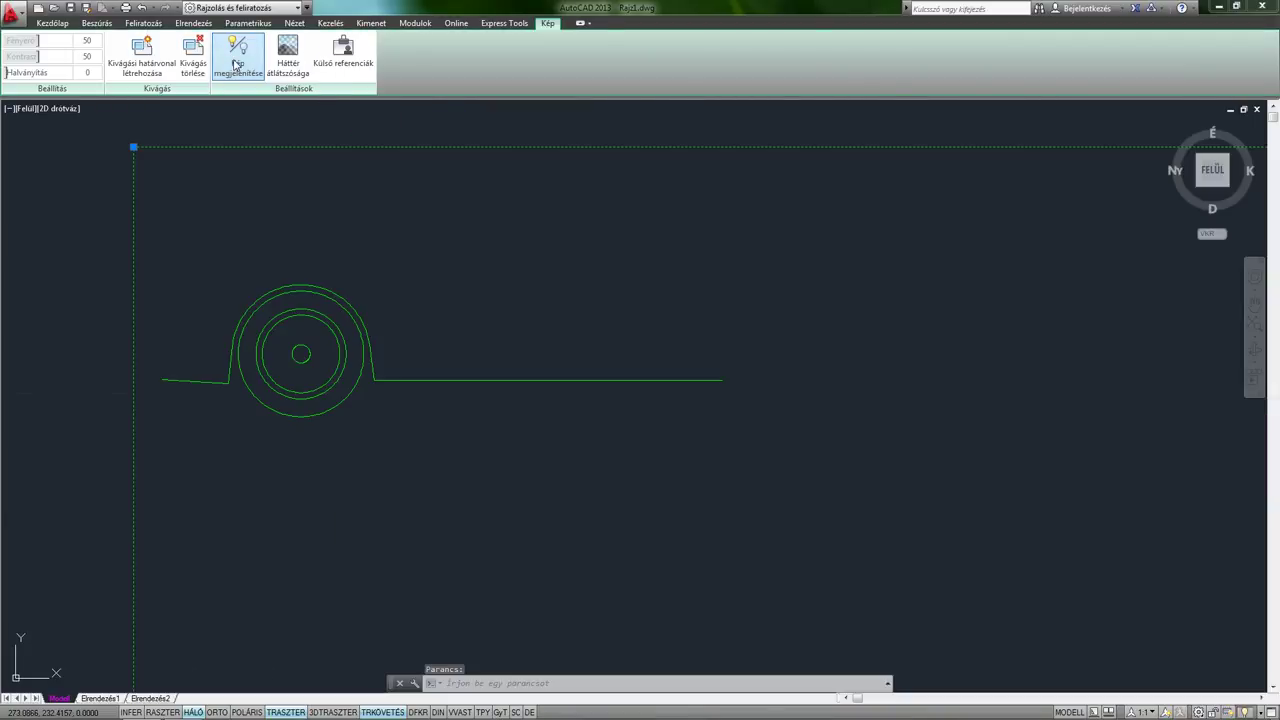
pyautogui.scroll(-1, 355, 277)
pyautogui.scroll(-1, 377, 275)
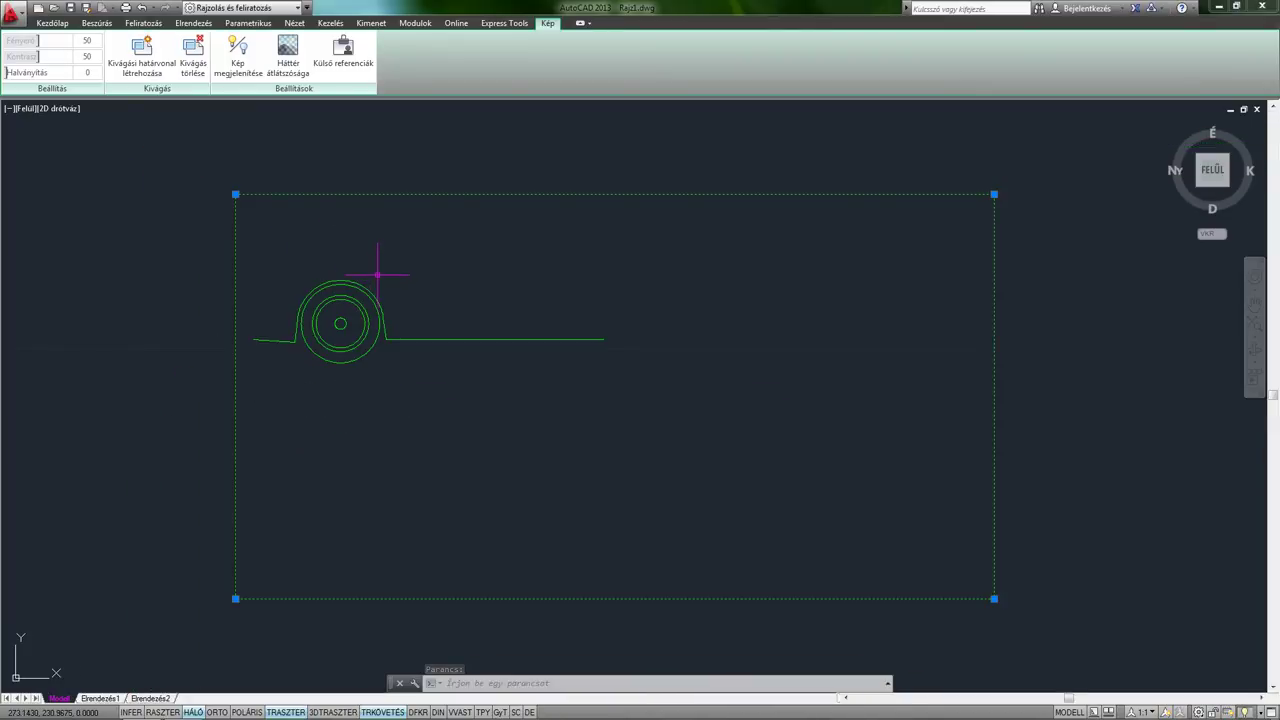
pyautogui.scroll(1, 389, 271)
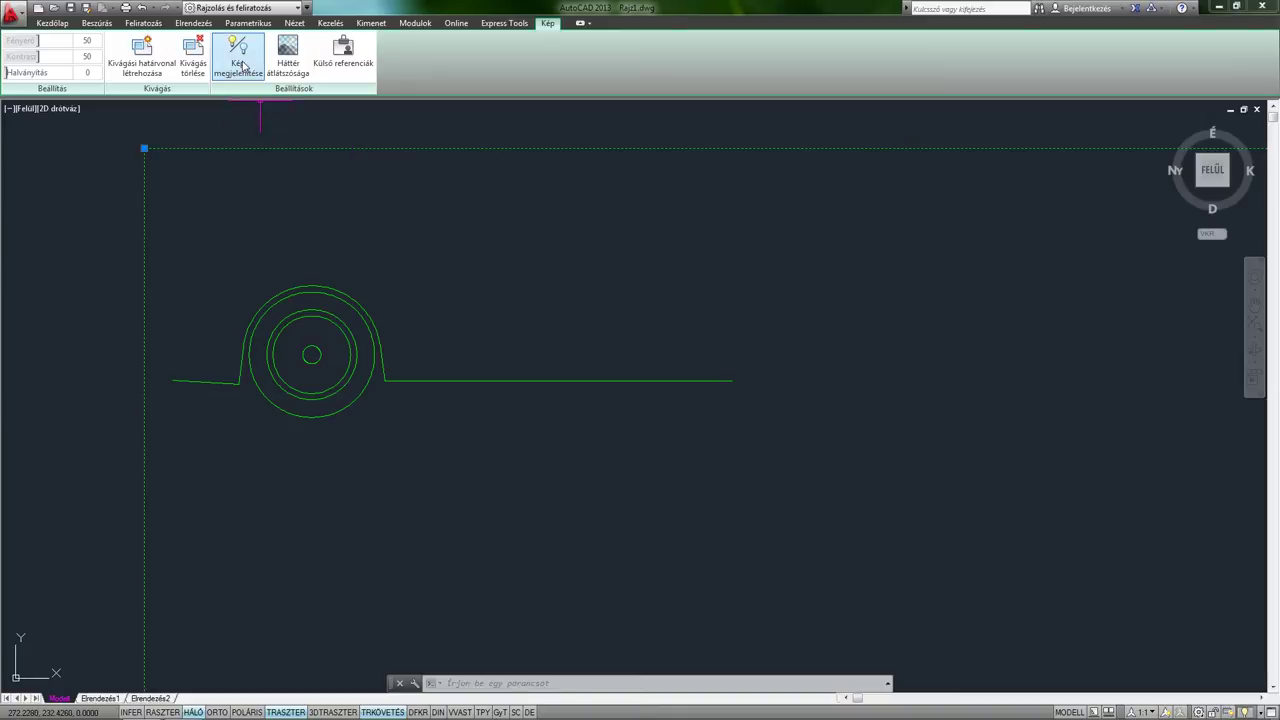
pyautogui.click(243, 66)
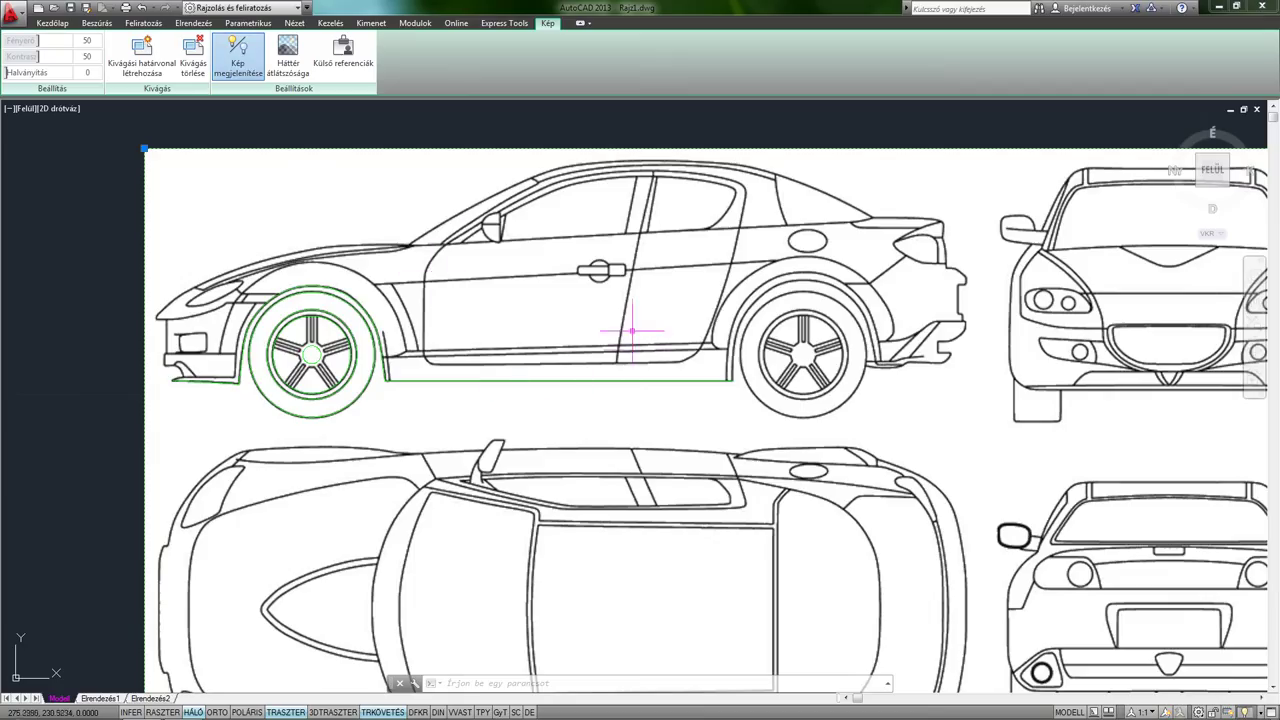
pyautogui.scroll(-2, 562, 336)
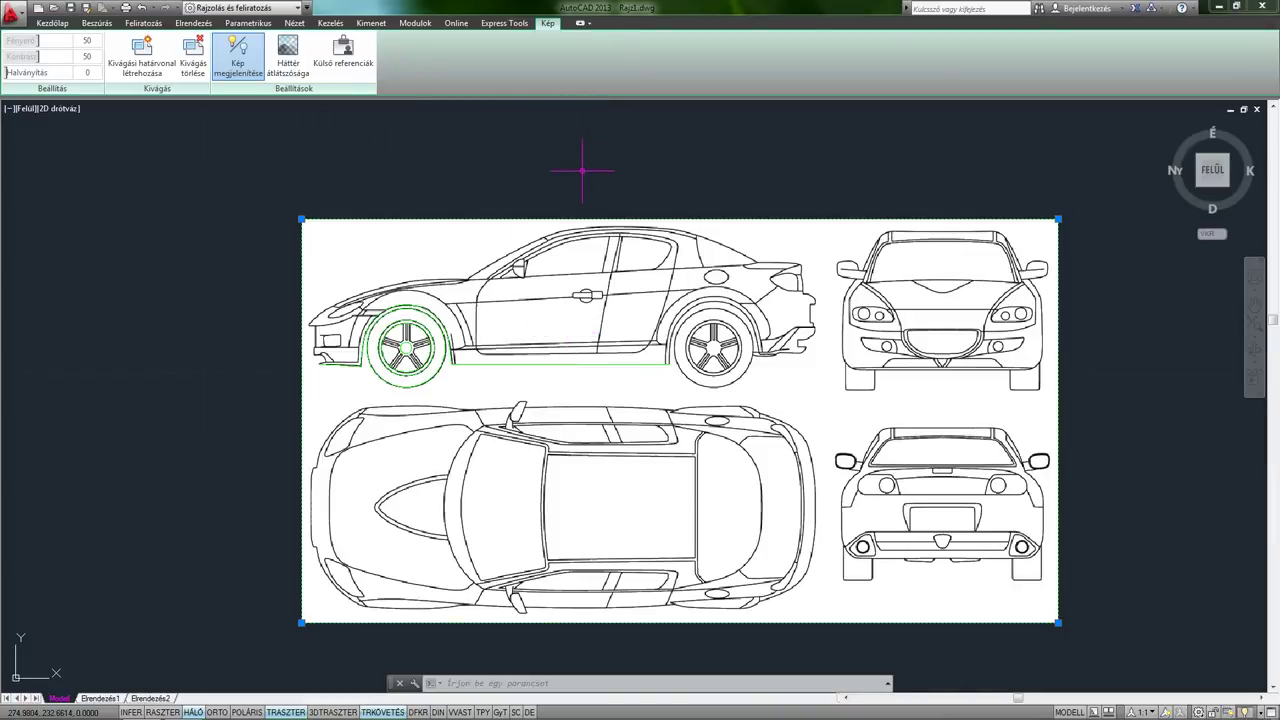
# Clip the blueprint image to a rectangular boundary around the rear view.
pyautogui.moveTo(586, 166); pyautogui.dragTo(471, 163, button='middle')
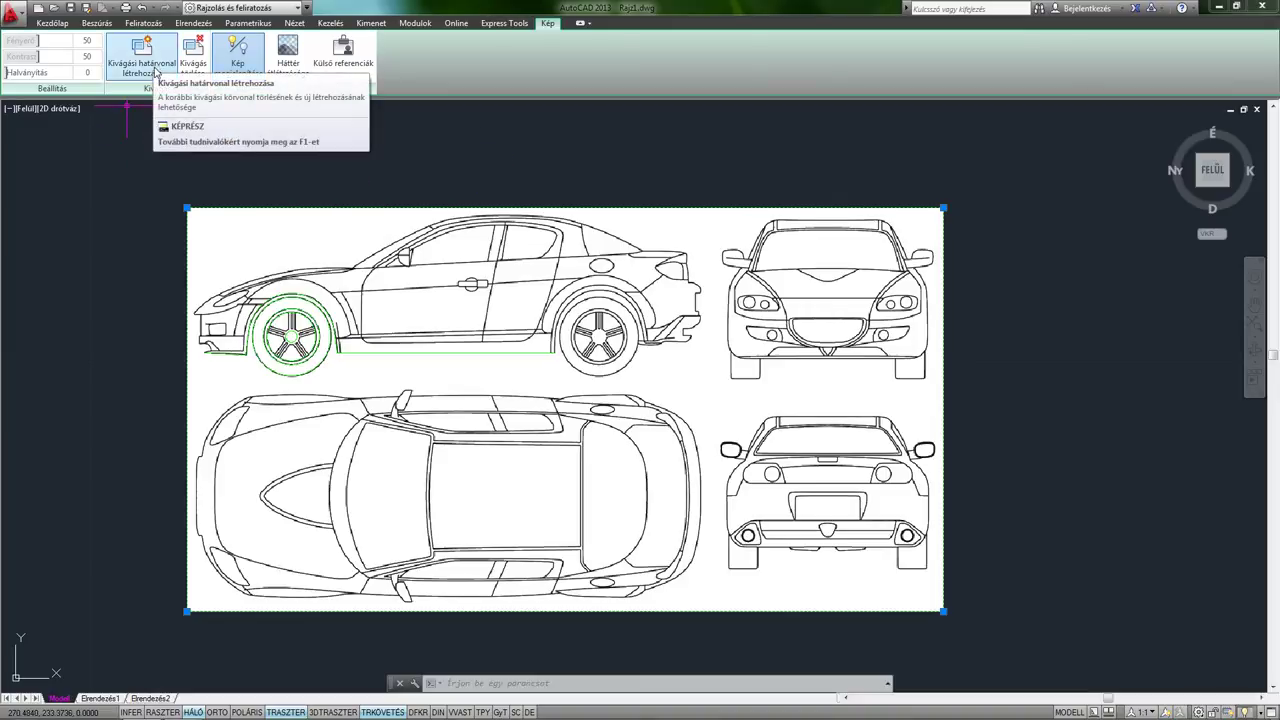
pyautogui.click(152, 62)
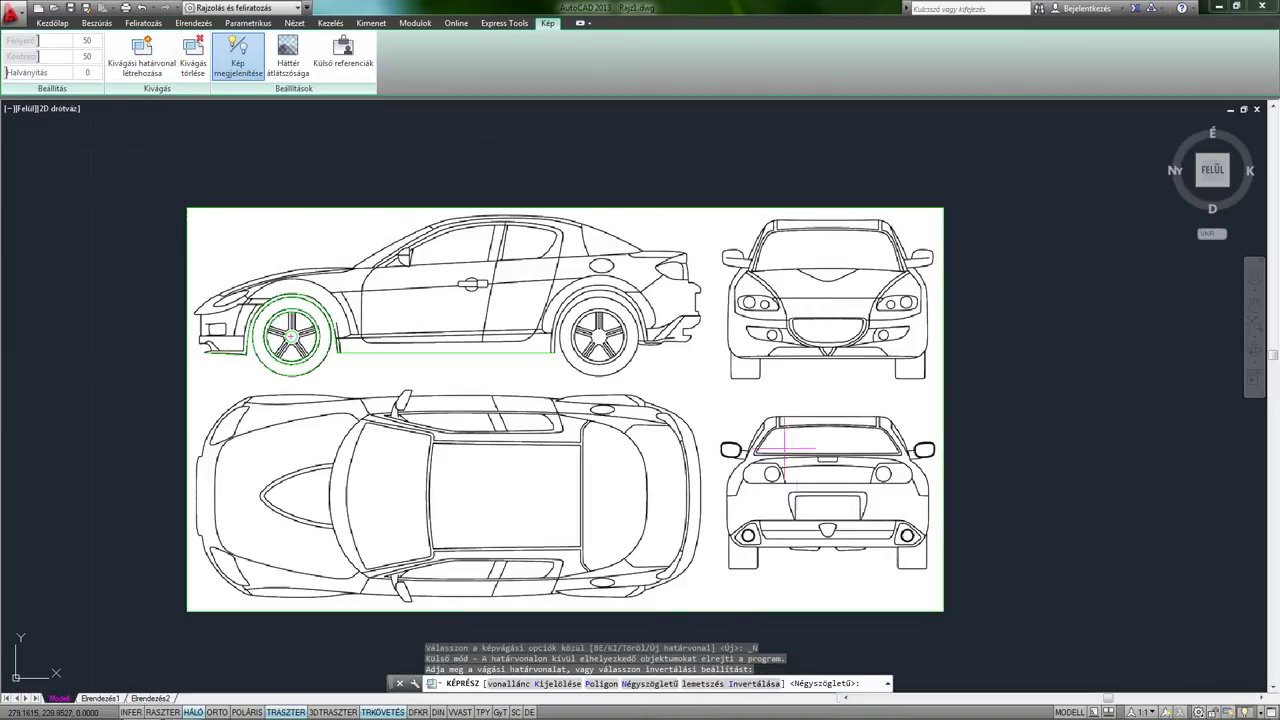
pyautogui.click(713, 406)
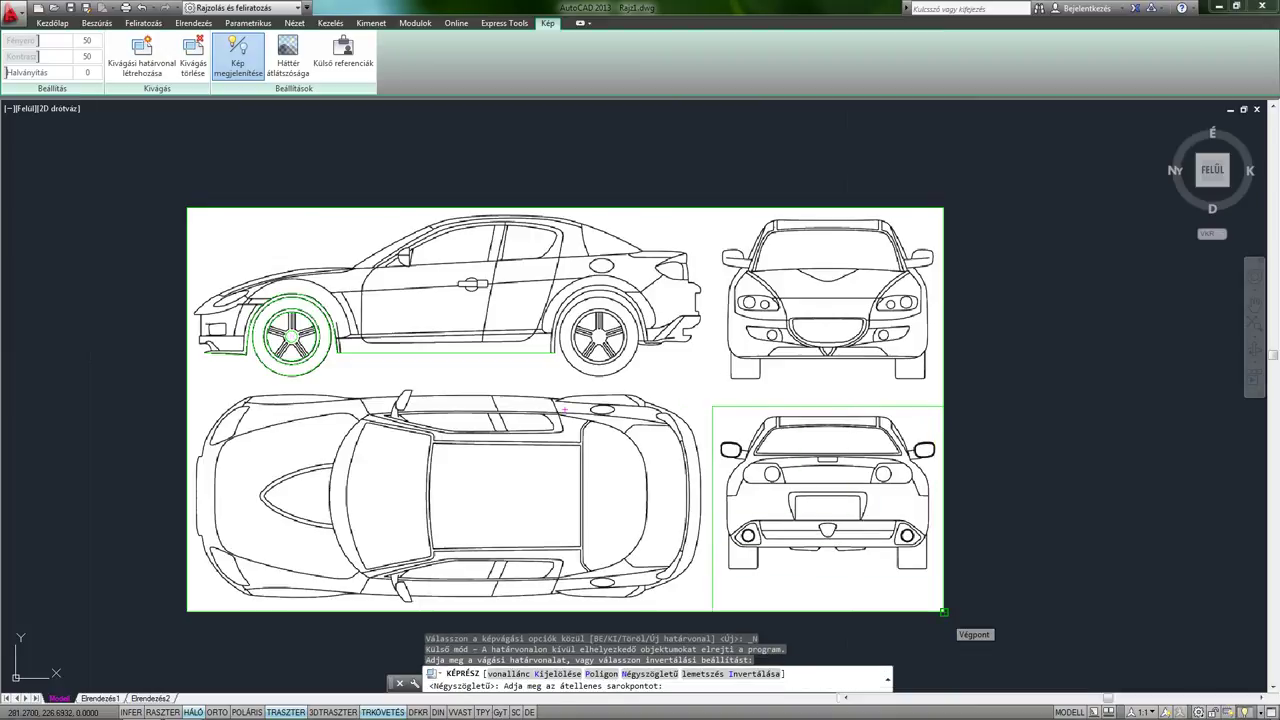
pyautogui.click(943, 611)
pyautogui.moveTo(986, 519); pyautogui.dragTo(908, 455, button='middle')
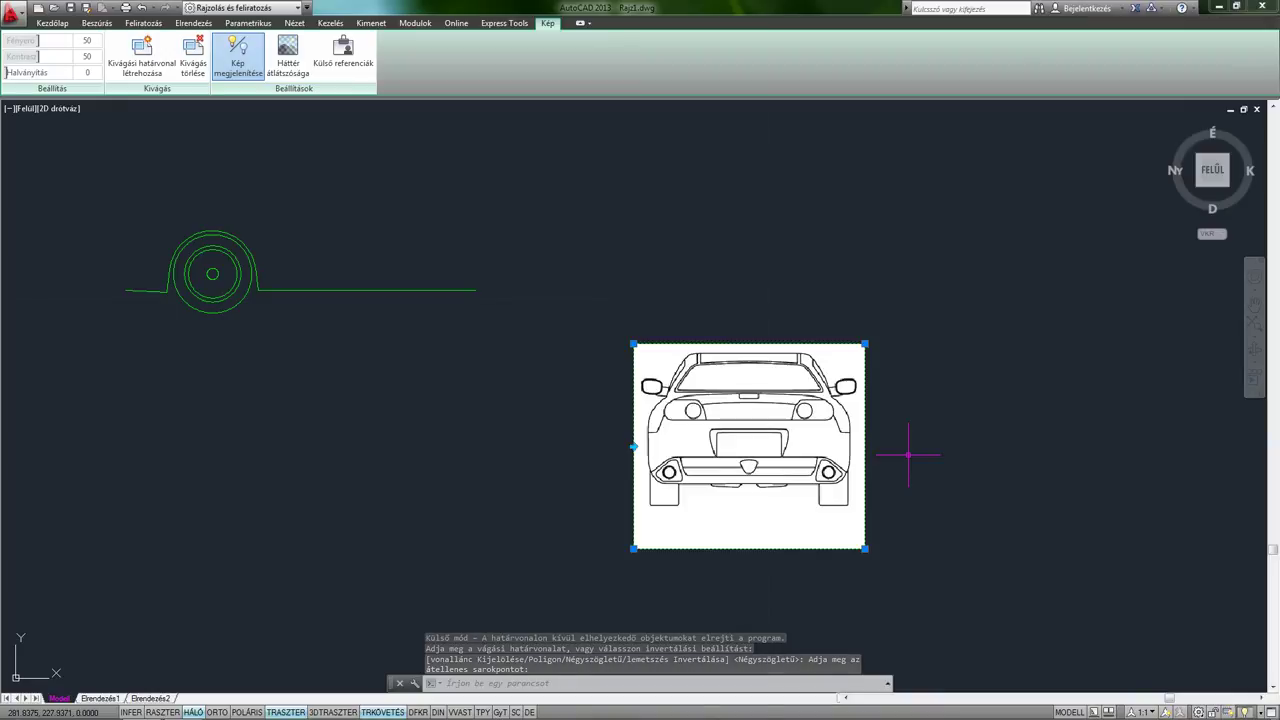
pyautogui.press('Escape')
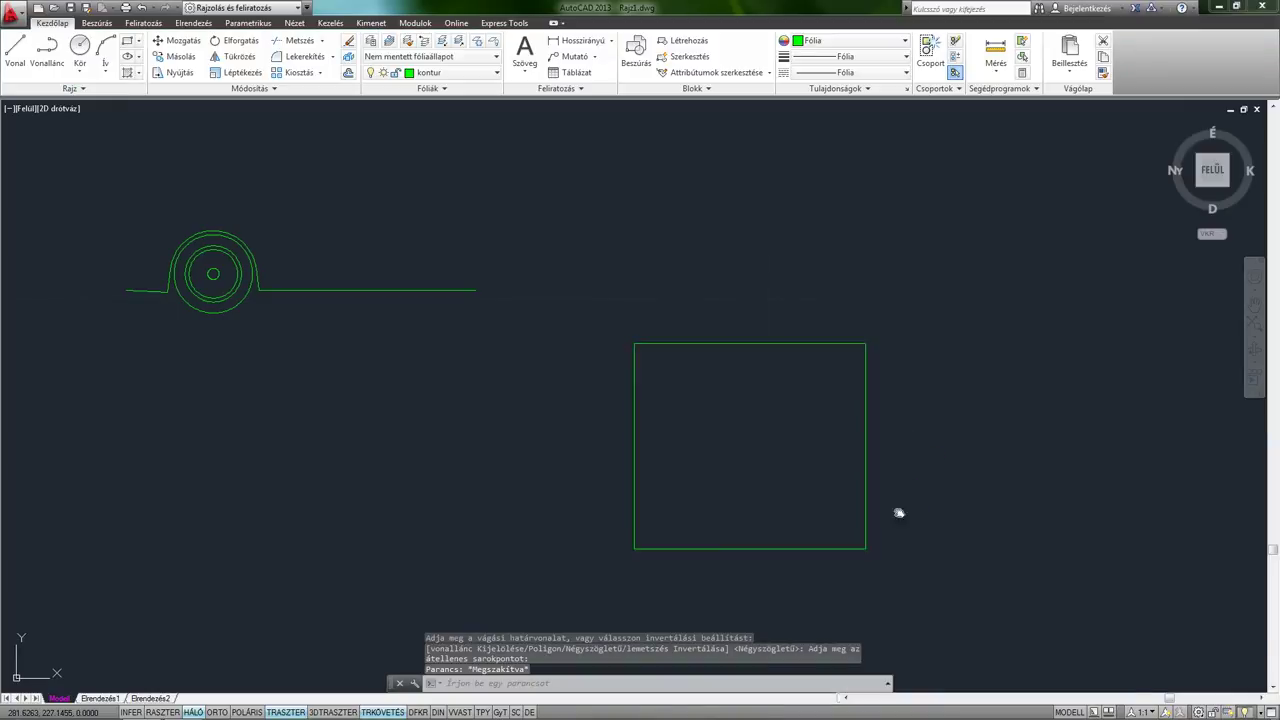
pyautogui.moveTo(894, 511); pyautogui.dragTo(883, 473, button='middle')
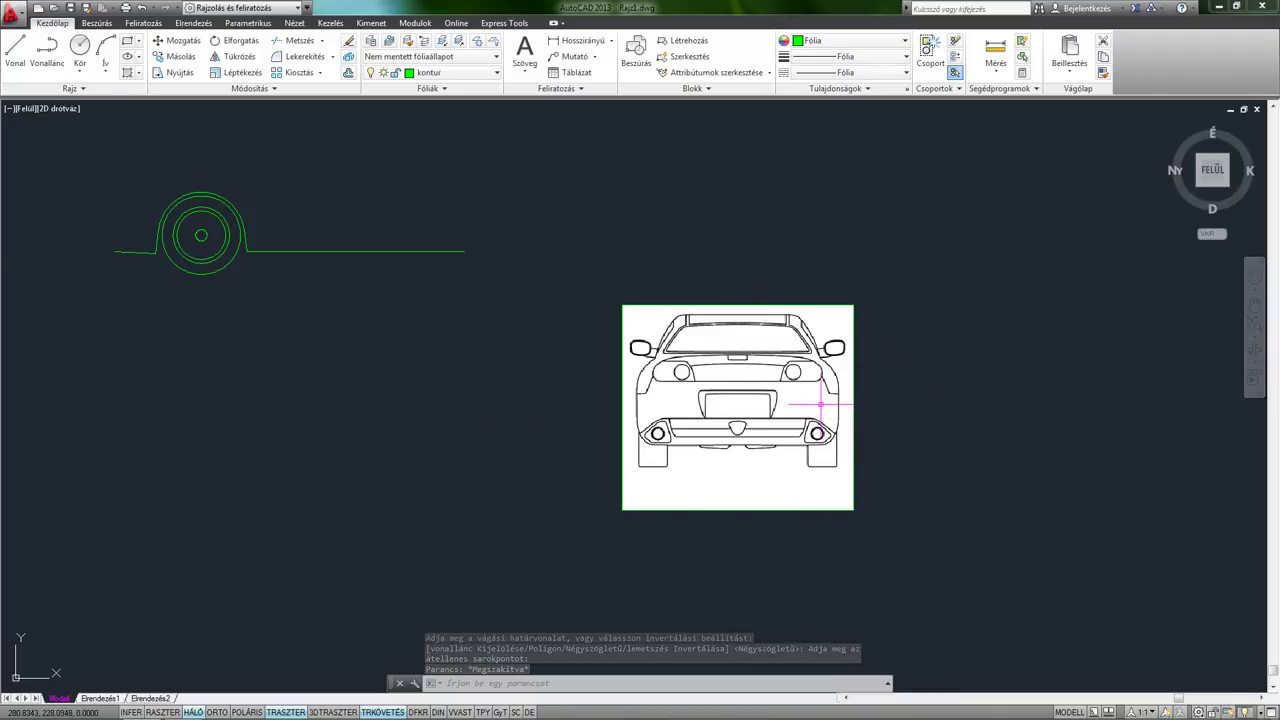
pyautogui.moveTo(375, 391); pyautogui.dragTo(463, 431, button='middle')
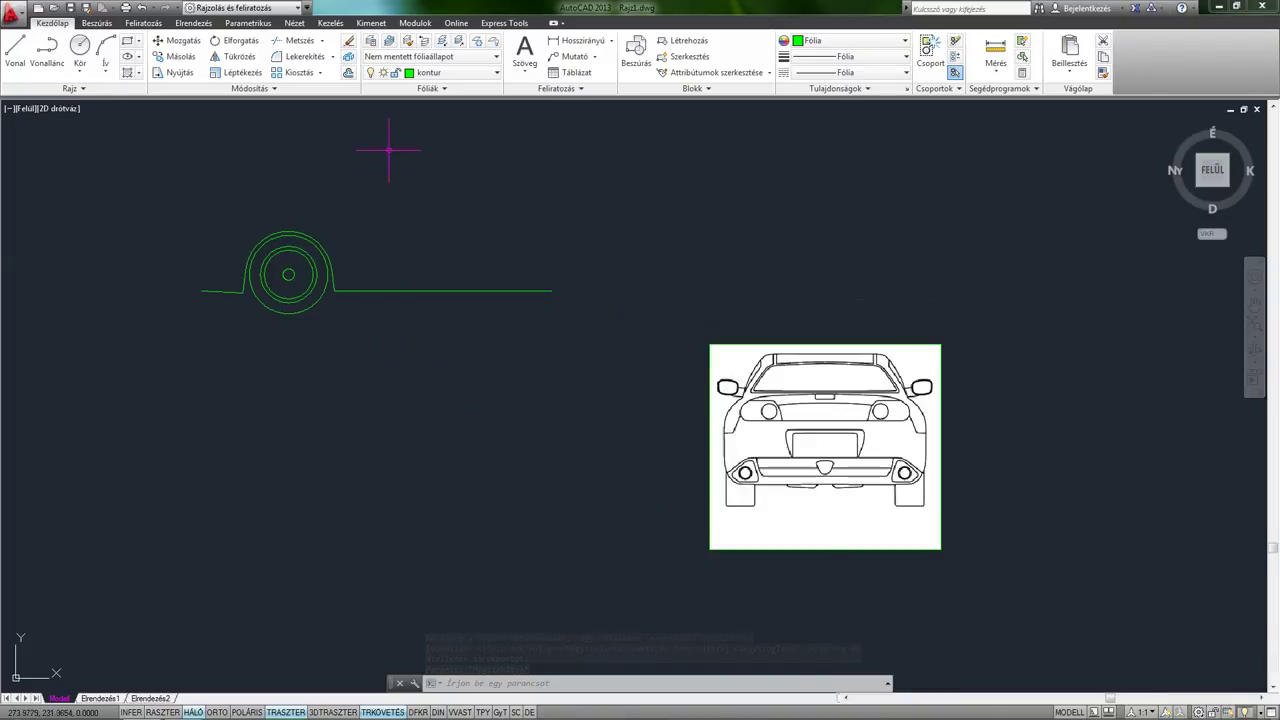
pyautogui.click(430, 72)
pyautogui.click(372, 104)
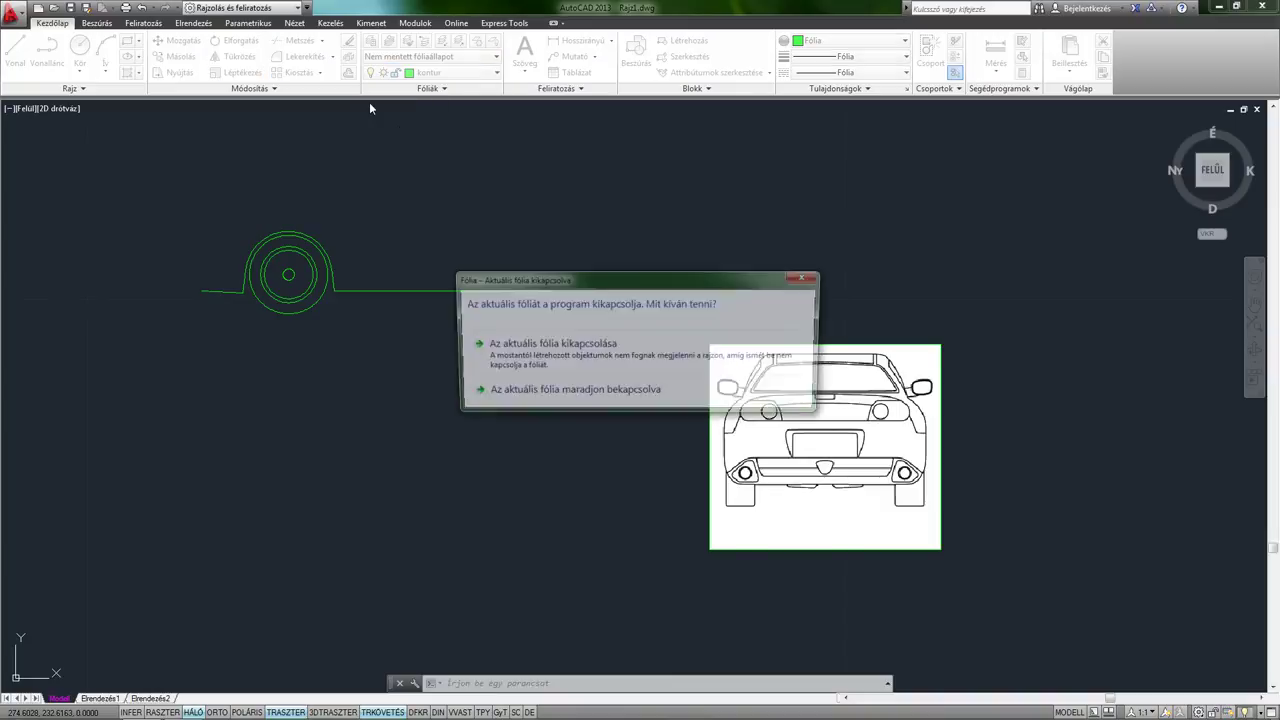
pyautogui.click(598, 343)
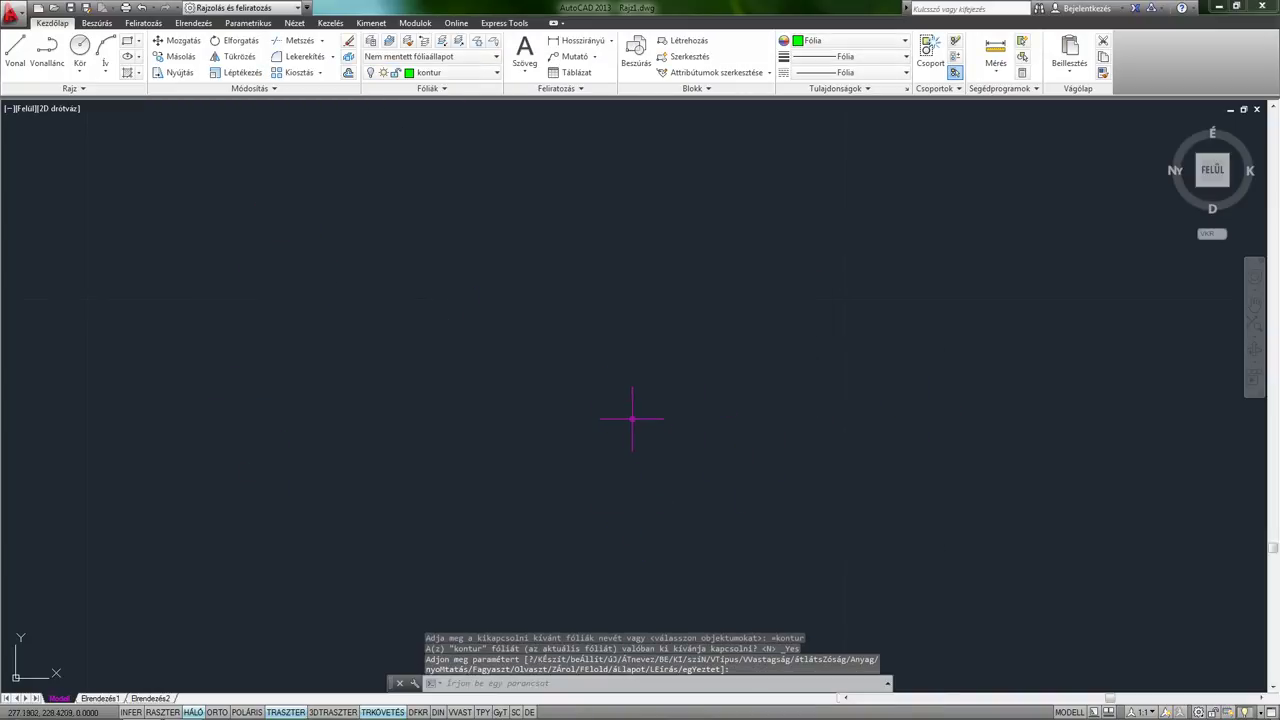
pyautogui.click(430, 72)
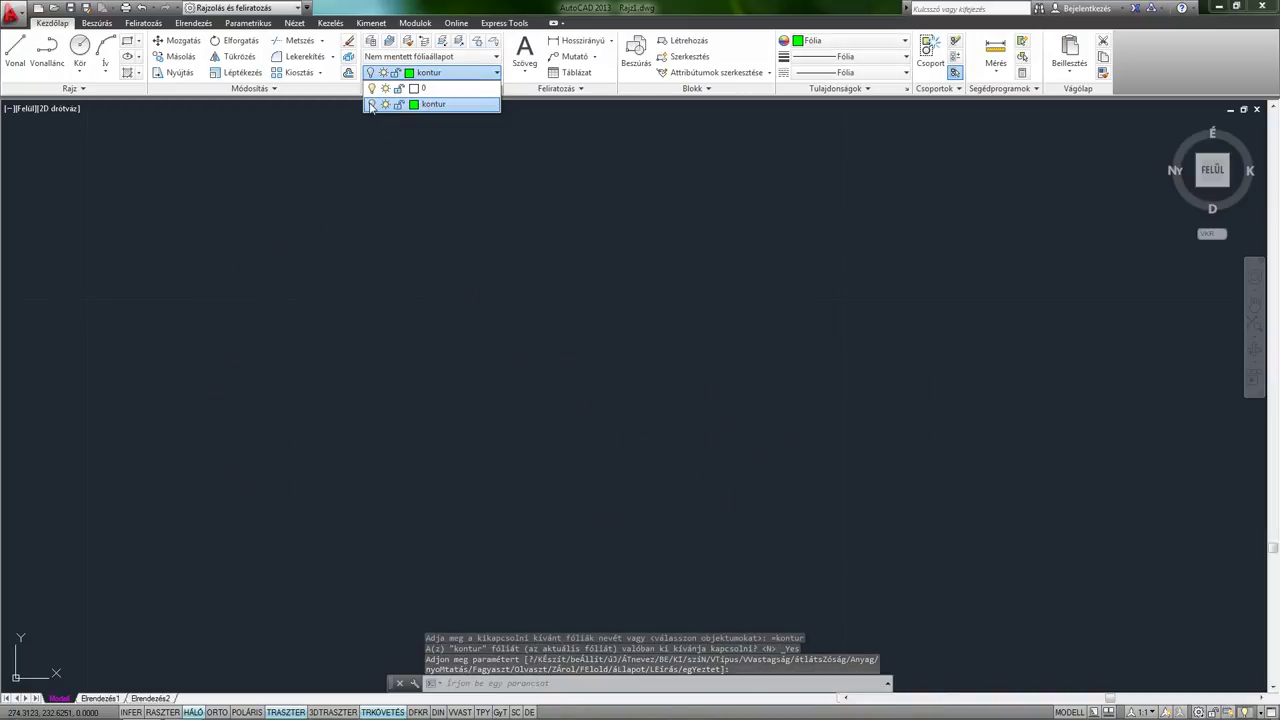
pyautogui.click(372, 104)
pyautogui.click(545, 281)
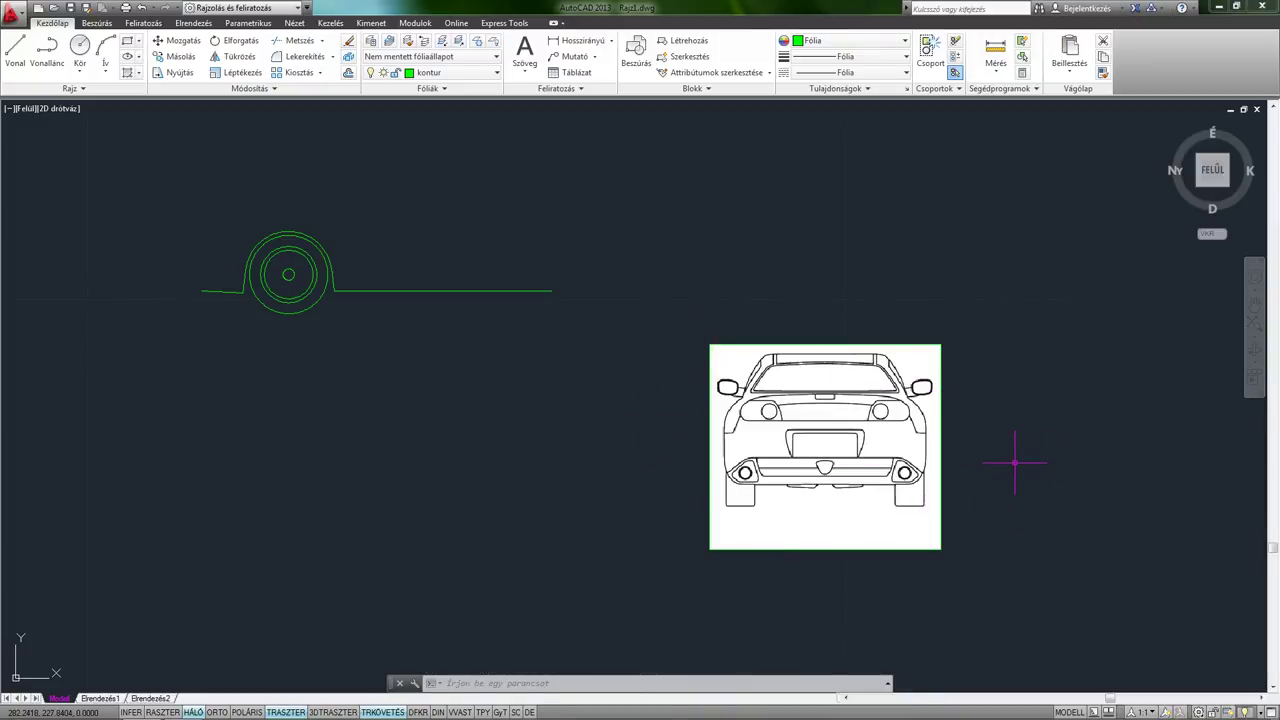
# Move the clipped rear-view image by its lower-left corner to below the contour's left end.
pyautogui.scroll(-2, 683, 393)
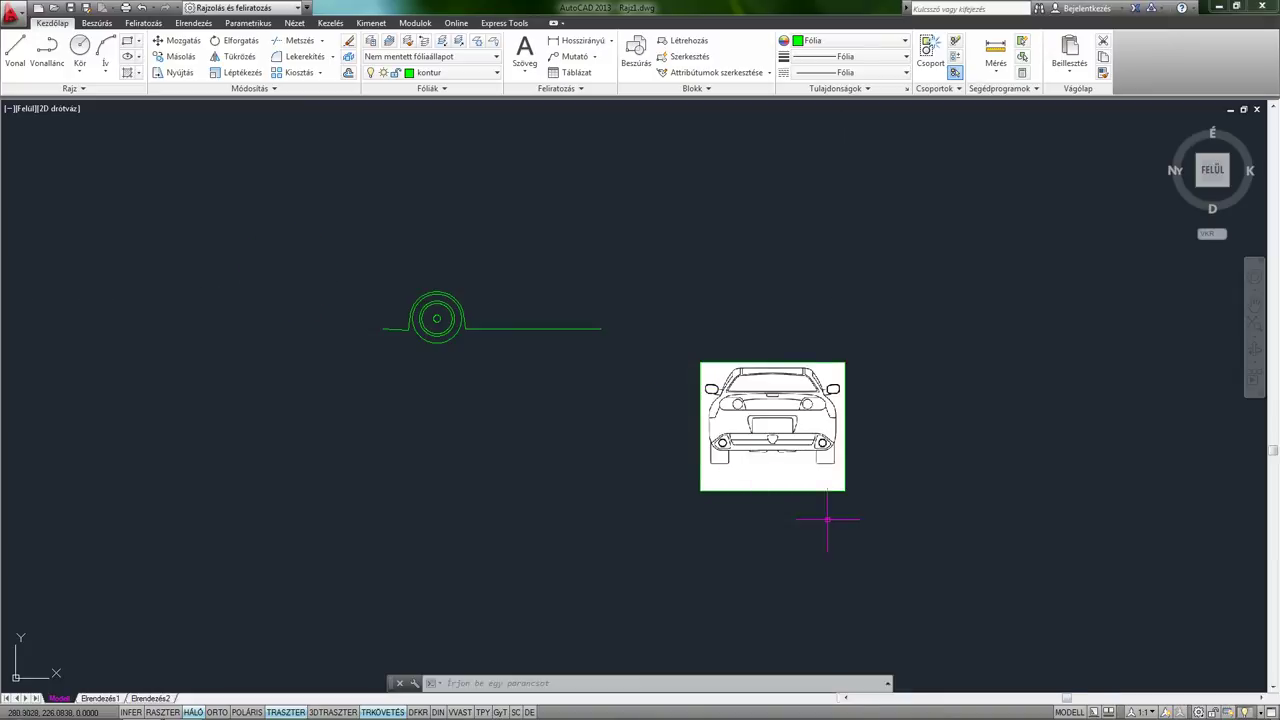
pyautogui.click(892, 536)
pyautogui.click(798, 456)
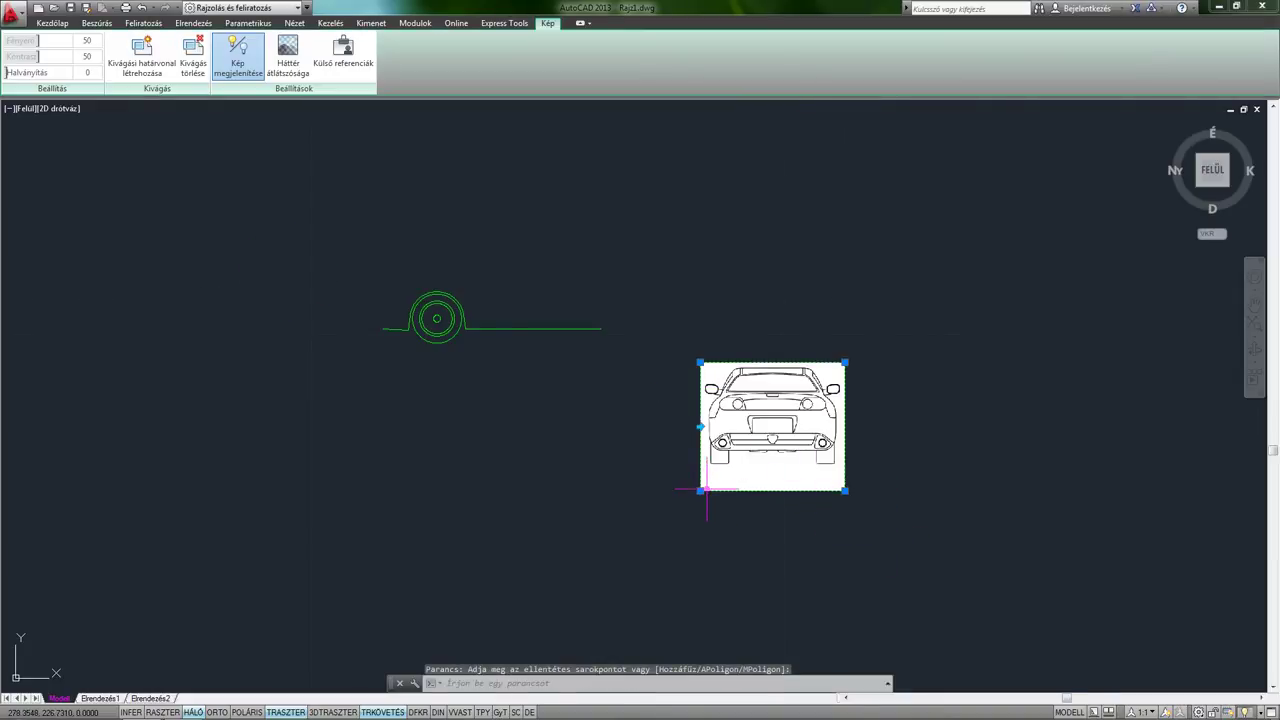
pyautogui.write('amo')
pyautogui.press('Return')
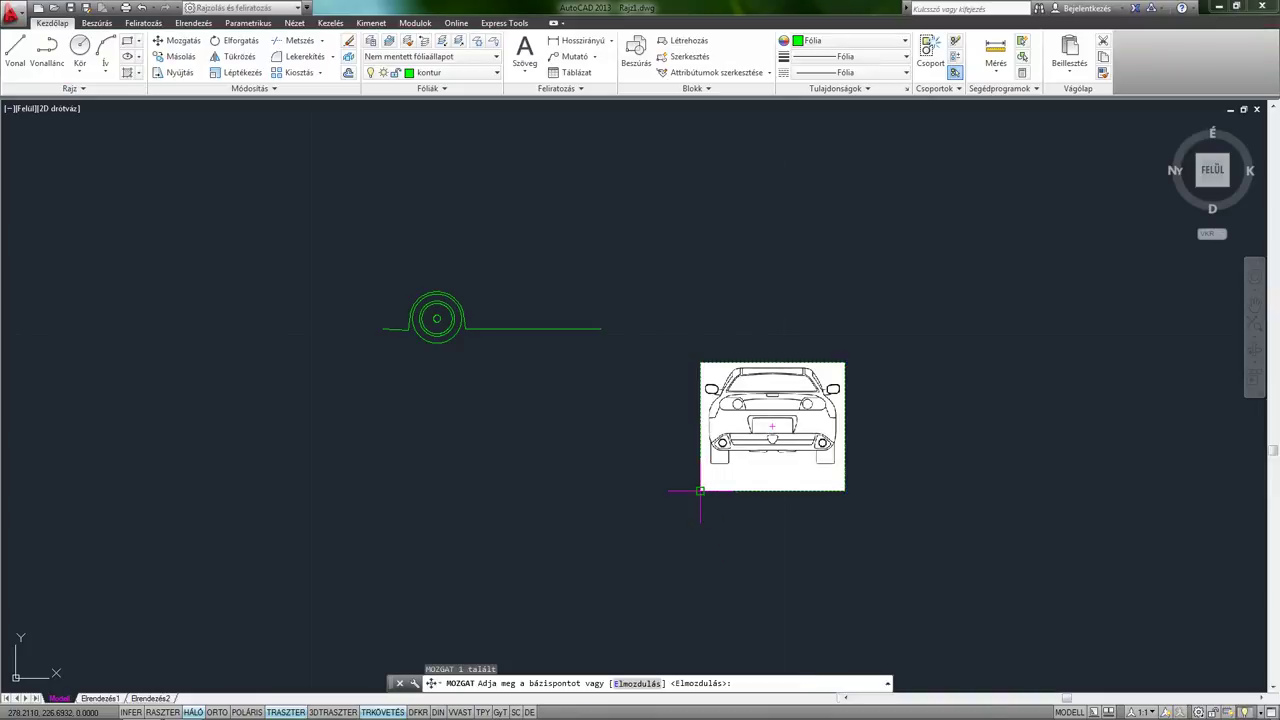
pyautogui.click(700, 490)
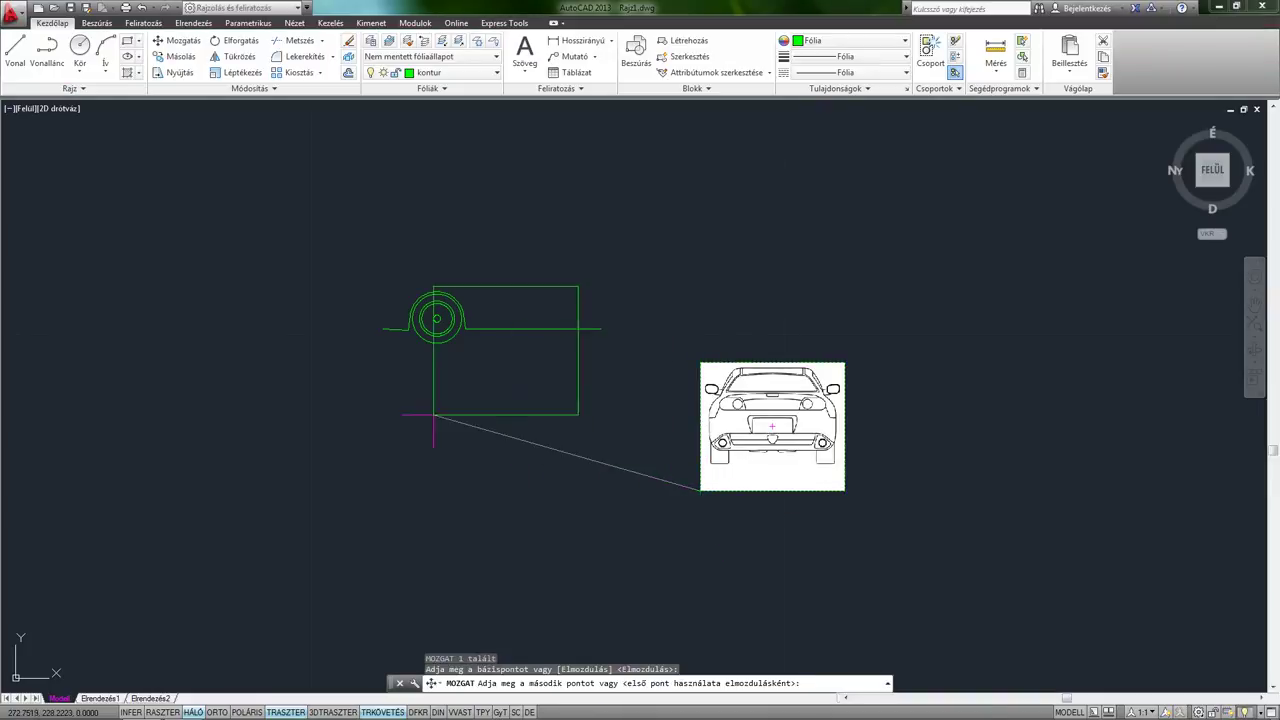
pyautogui.click(381, 511)
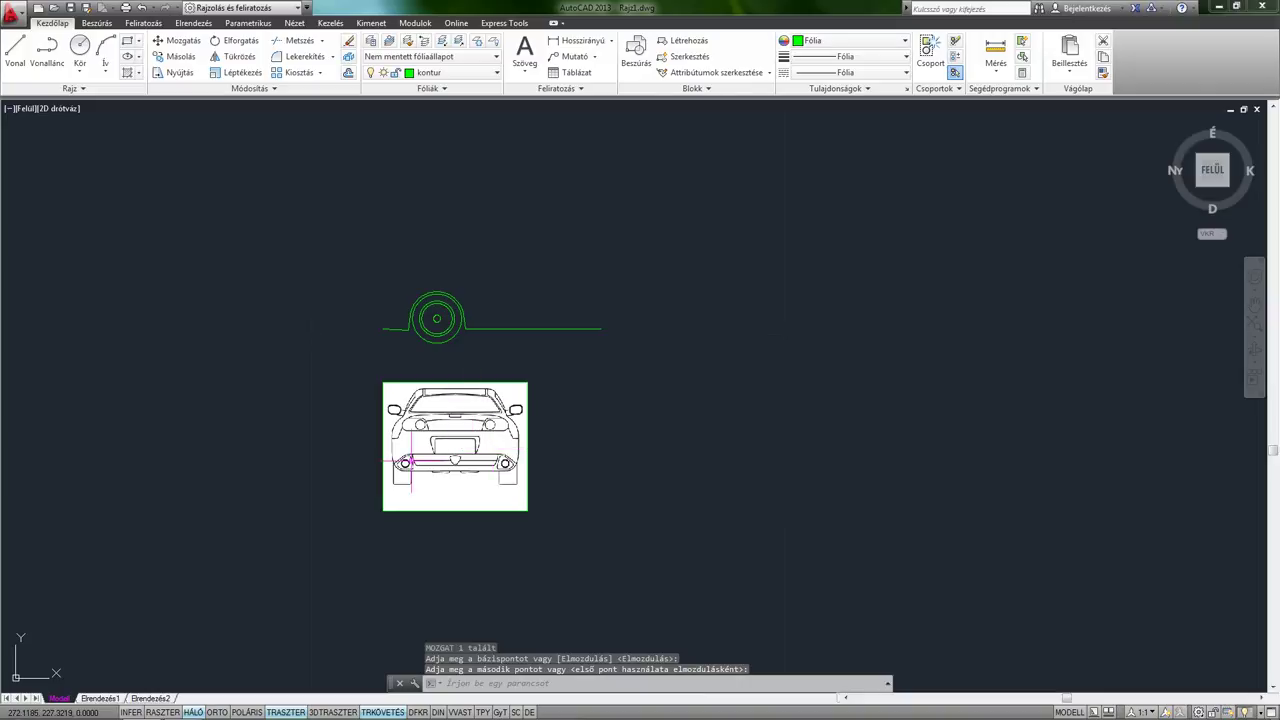
pyautogui.scroll(2, 467, 520)
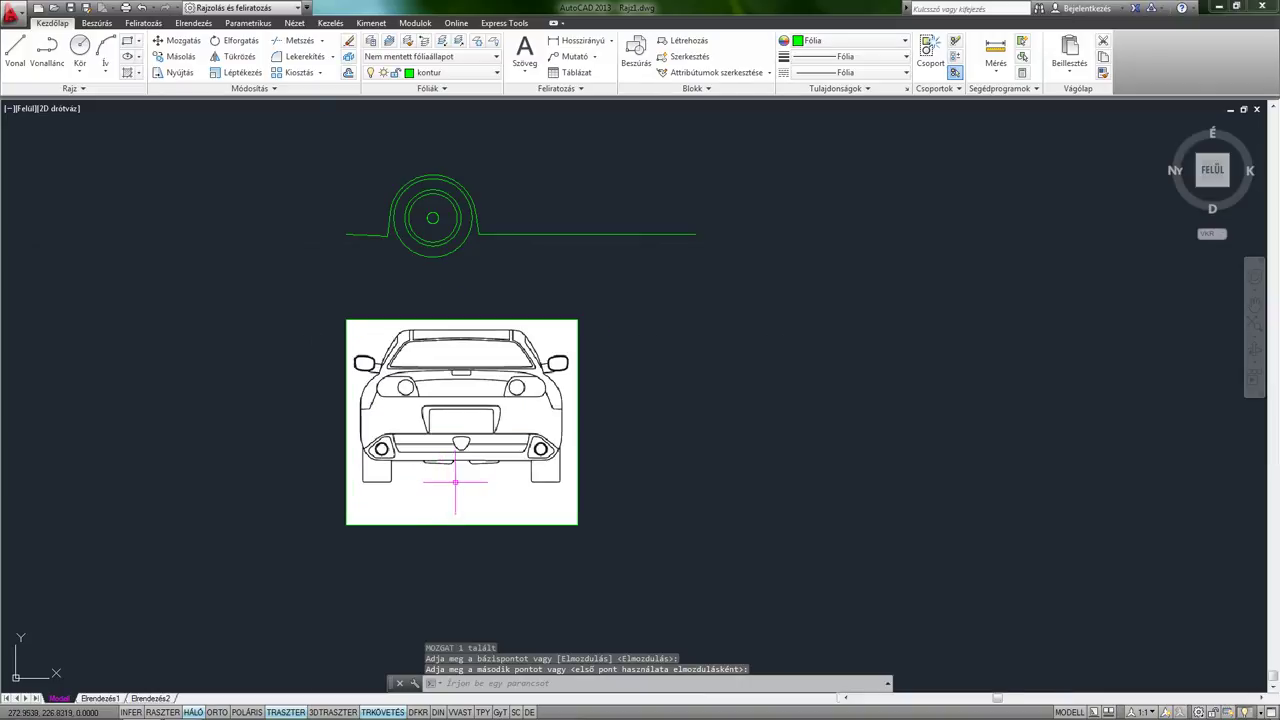
pyautogui.moveTo(466, 486); pyautogui.dragTo(549, 503, button='middle')
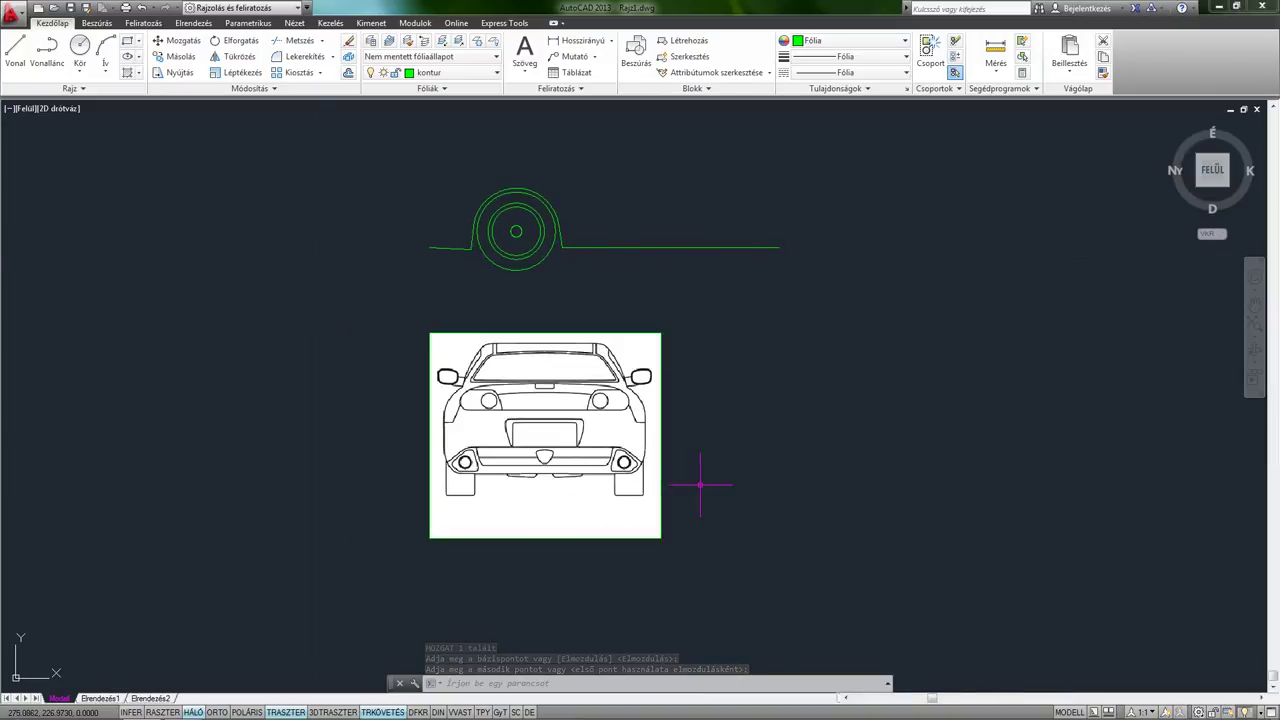